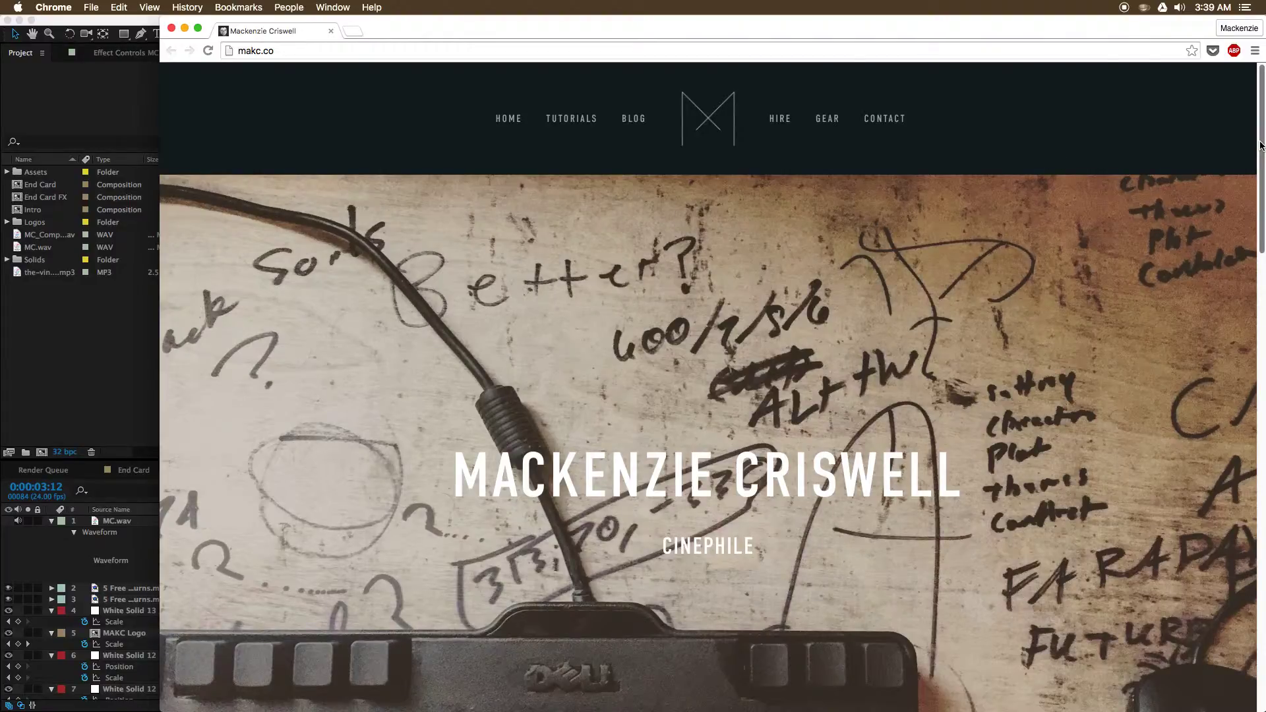
- Look through the makc.co home page, including its blog posts and recent tutorials sections
mouse_move(1260, 145)
left_mouse_down()
mouse_move(1260, 314)
mouse_move(1256, 126)
left_mouse_up()
scroll(1242, 138, "down", 5)
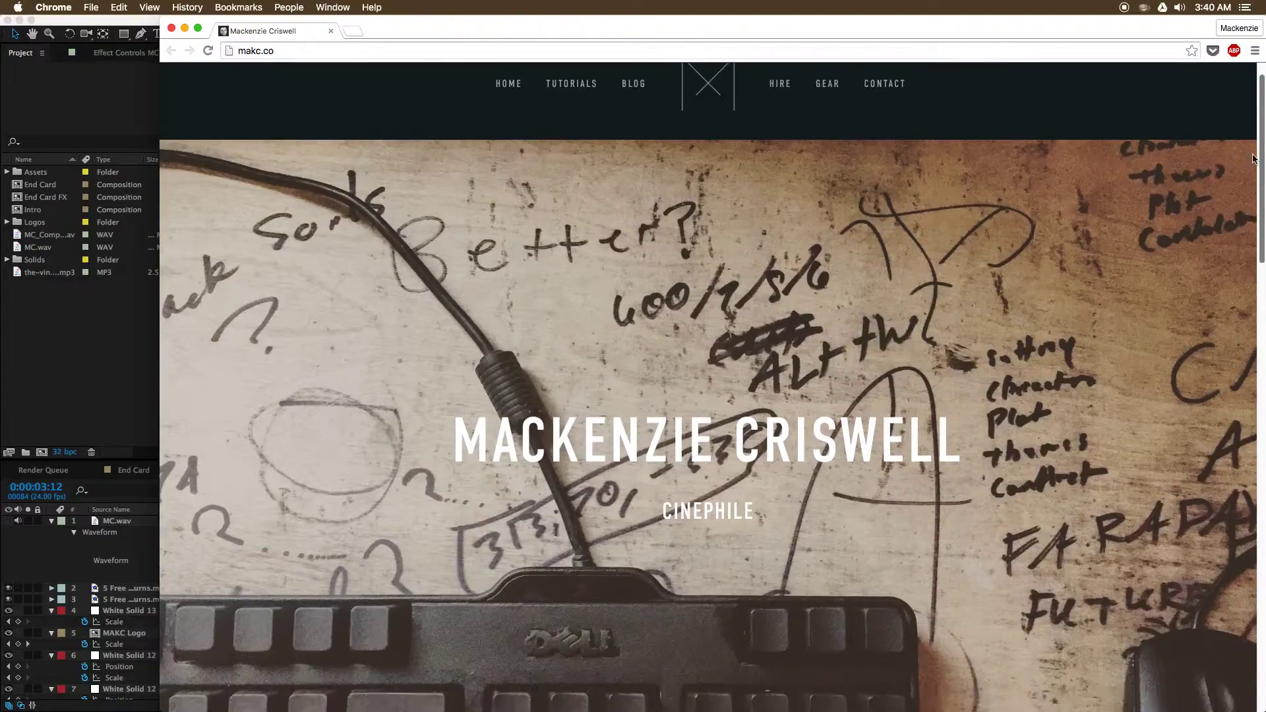
scroll(1260, 357, "down", 10)
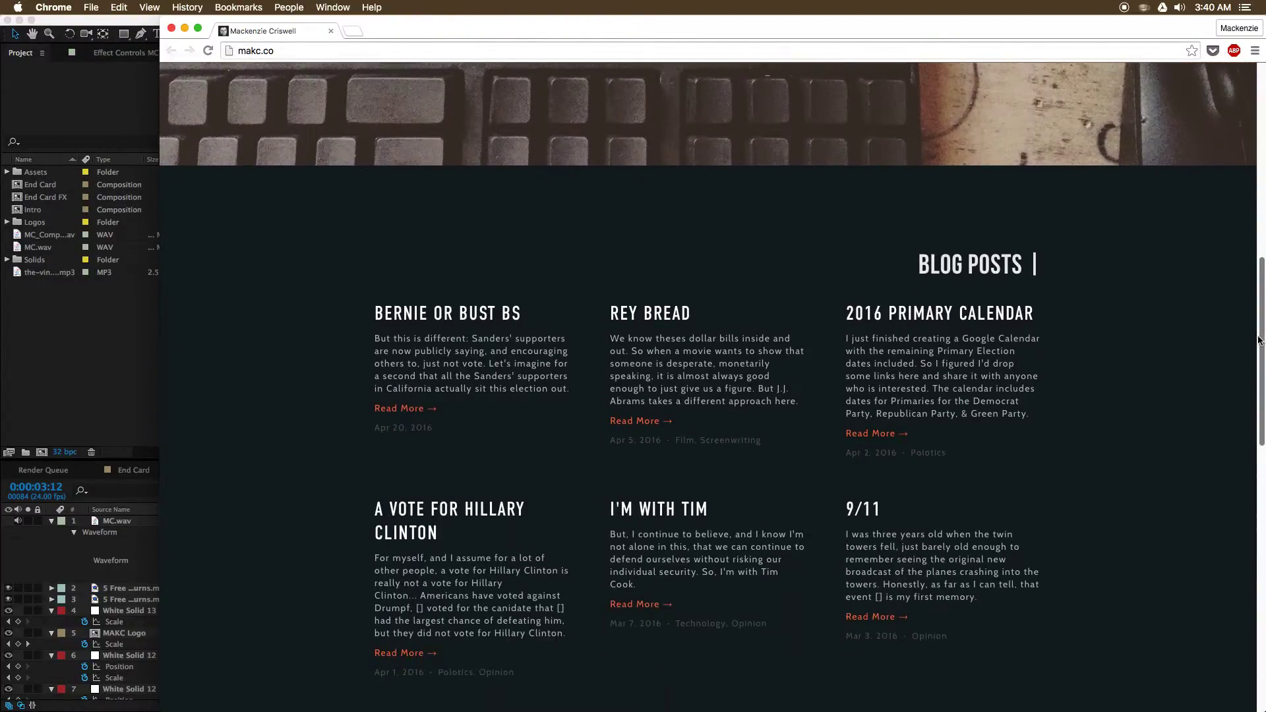
left_click_drag(1260, 356, 1261, 386)
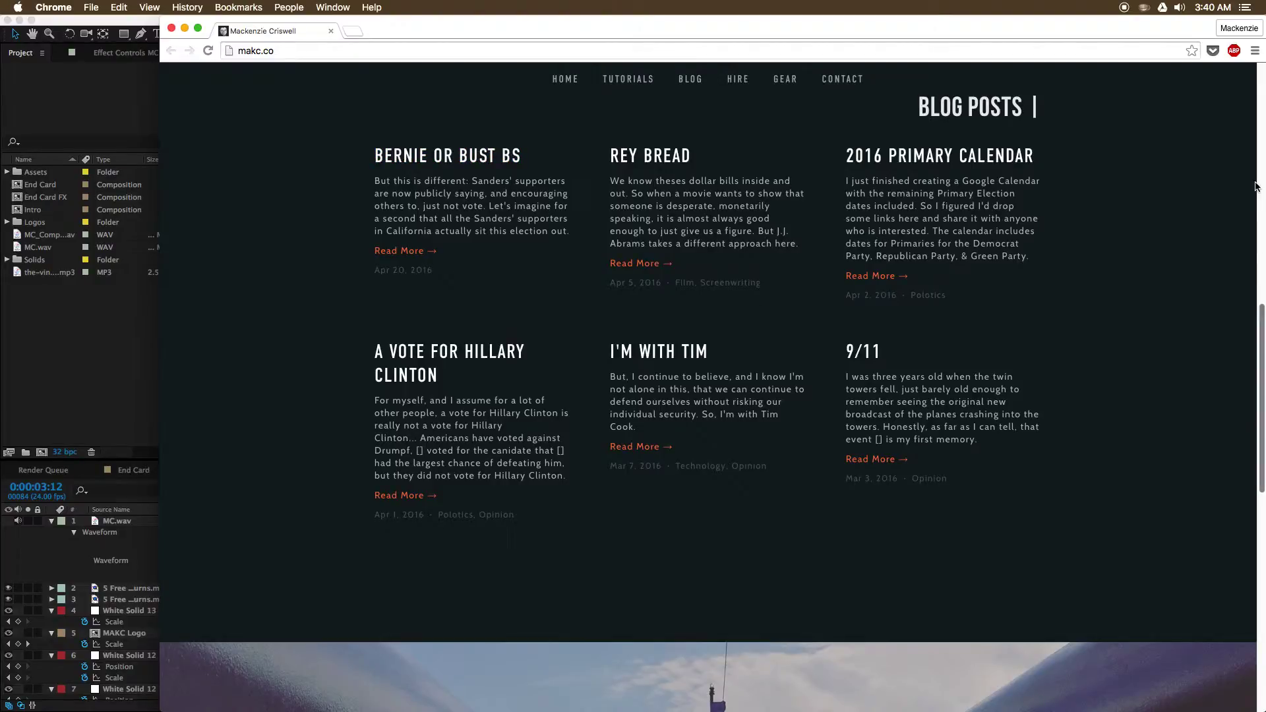
scroll(1235, 503, "down", 8)
scroll(1234, 502, "down", 1)
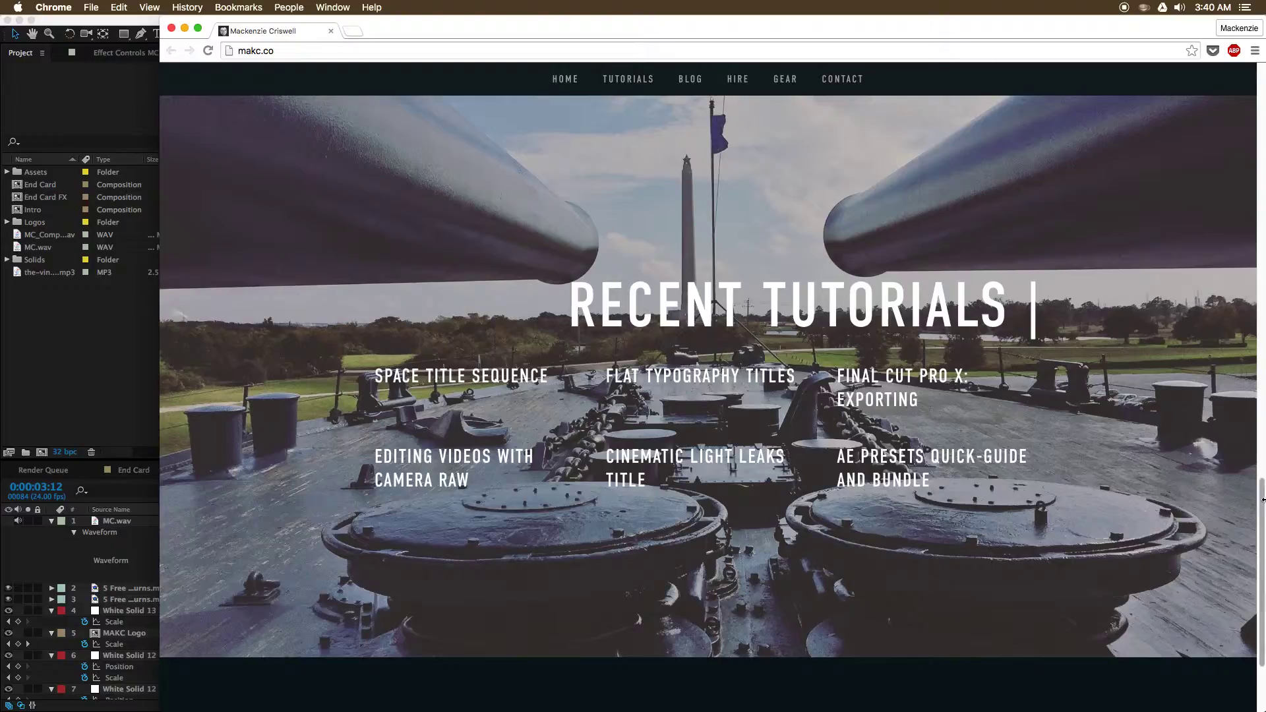
left_click_drag(1261, 511, 1227, 116)
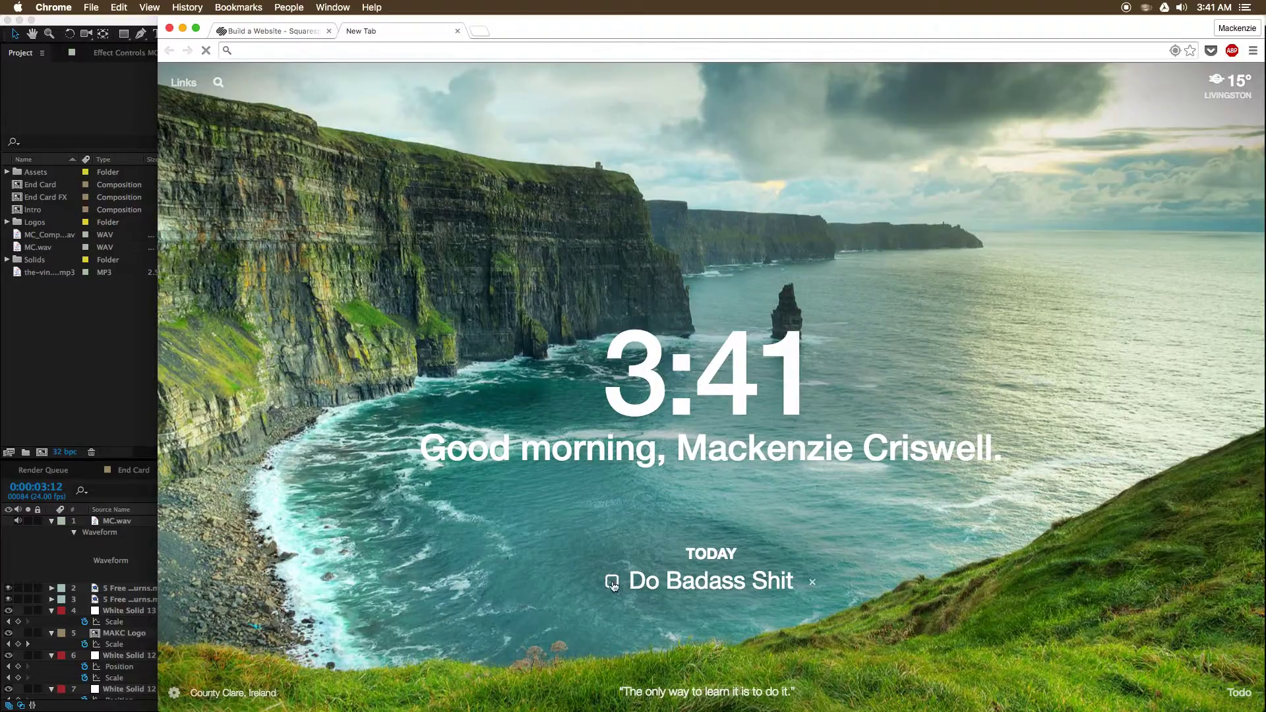
- Mark today's focus task as done and close the new tab
left_click(612, 581)
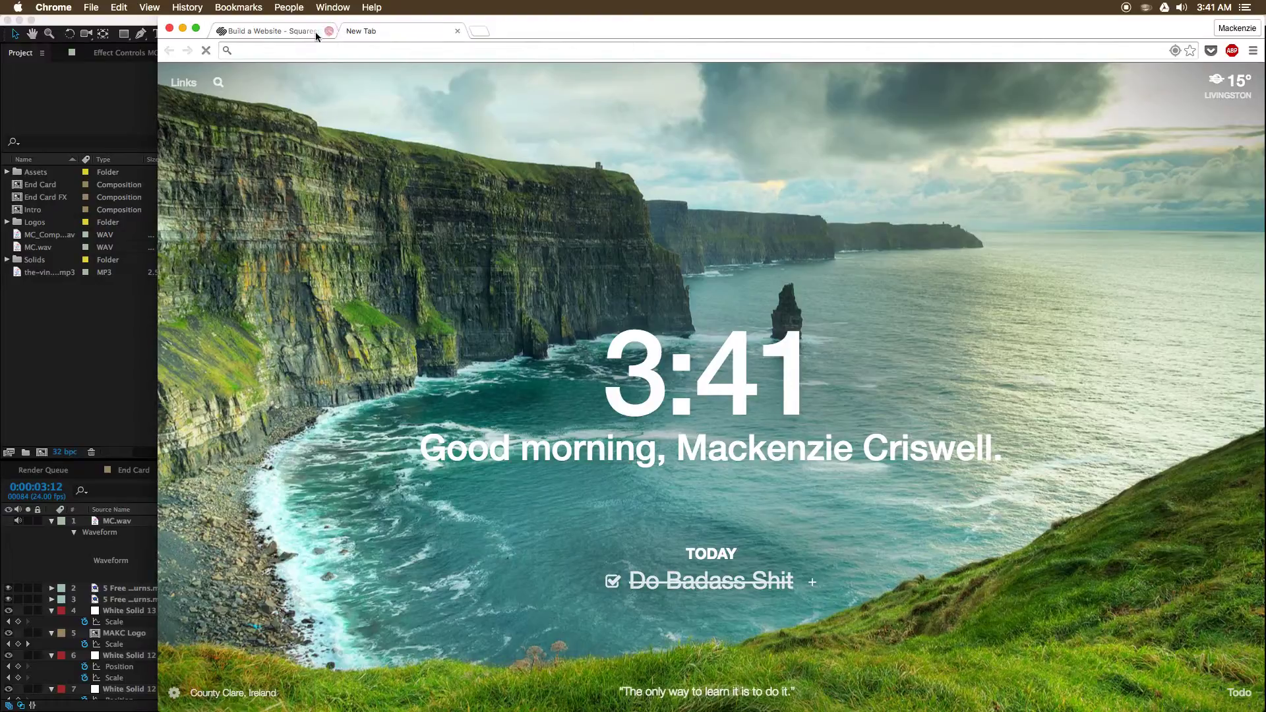
left_click(457, 31)
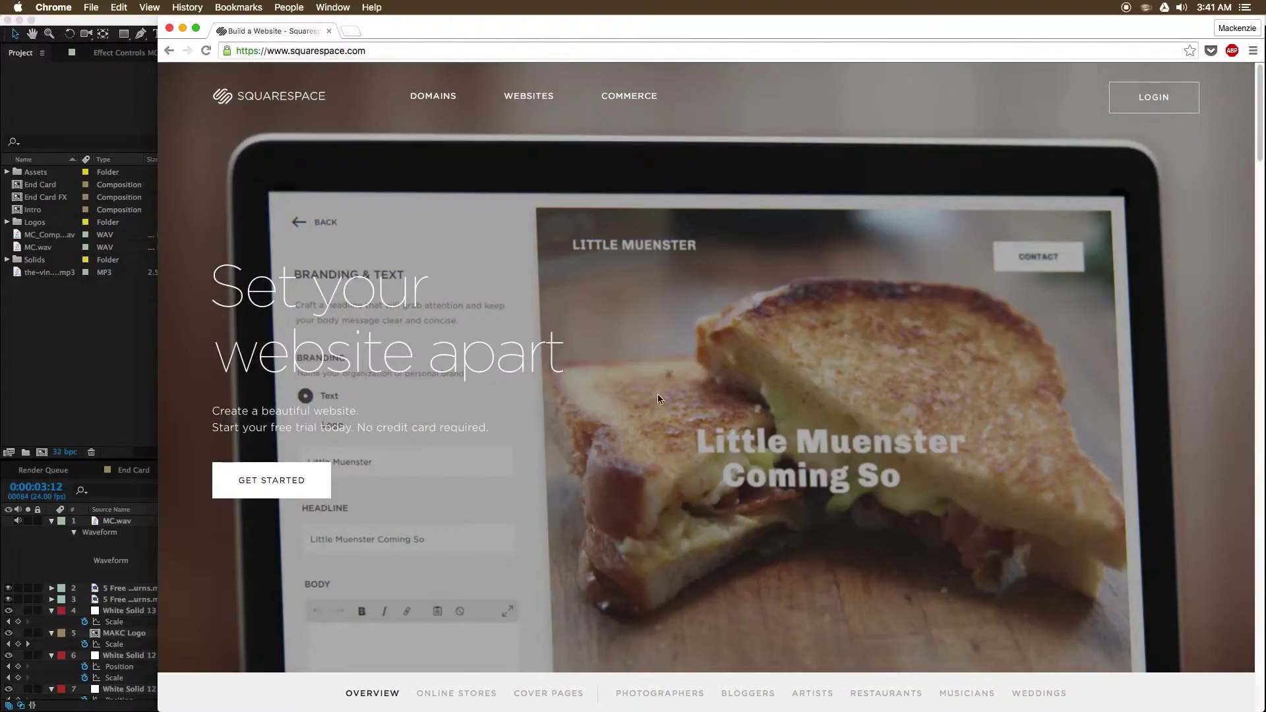
- Look over the Squarespace home page
scroll(789, 452, "down", 4)
scroll(788, 451, "down", 3)
scroll(786, 450, "up", 7)
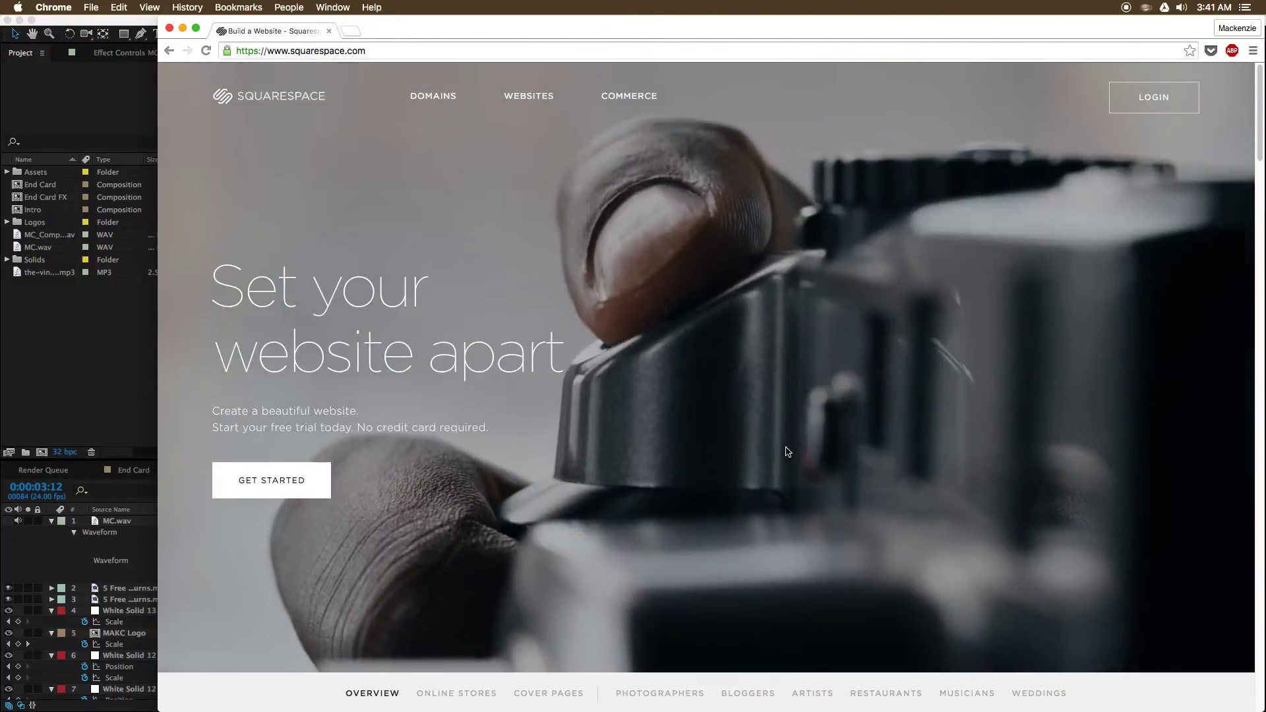
scroll(785, 452, "down", 3)
scroll(572, 427, "up", 3)
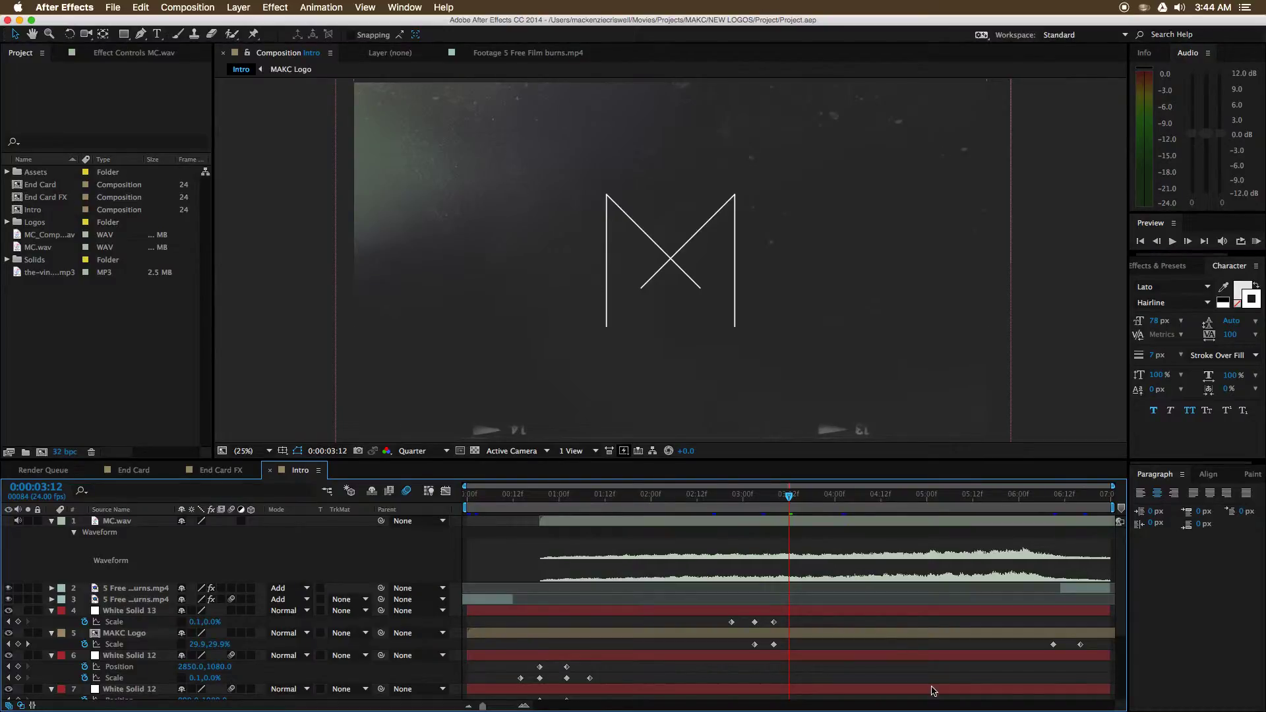
- Switch to After Effects, set the Intro timeline's current time to 0:00:03:10 and select the Intro composition in the project
left_click_drag(789, 499, 784, 502)
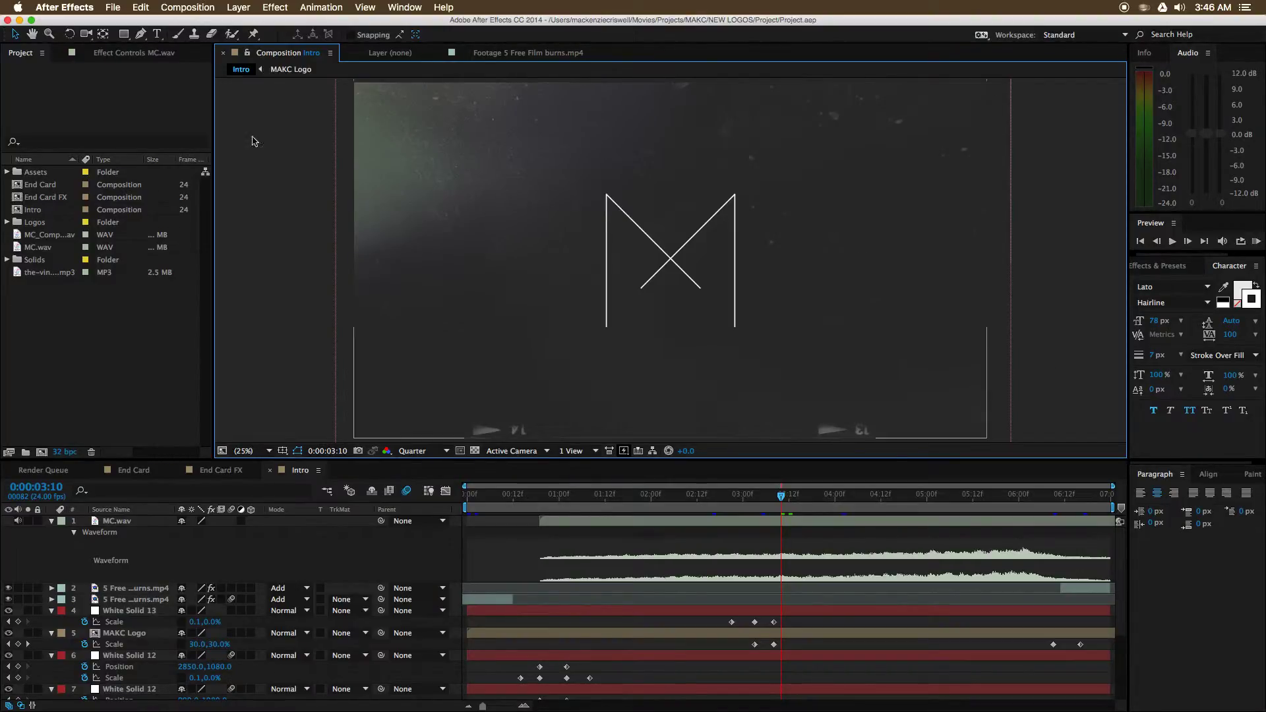
left_click(303, 470)
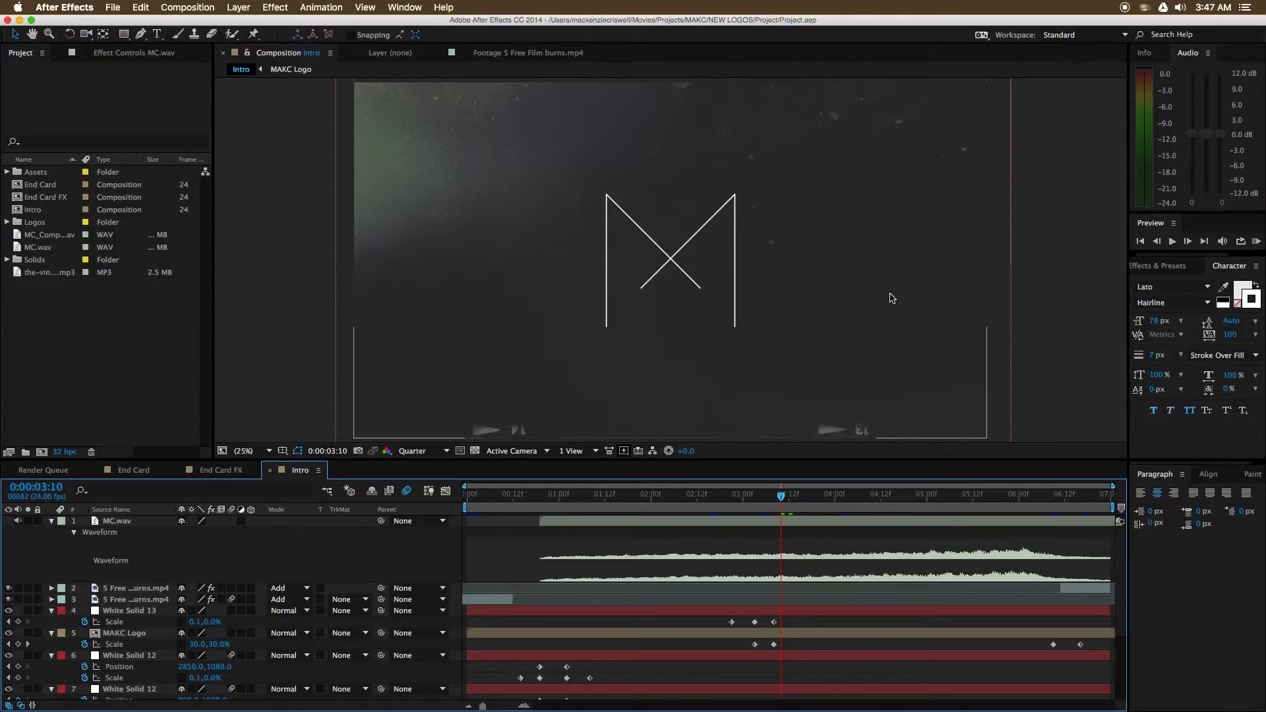
left_click(48, 223)
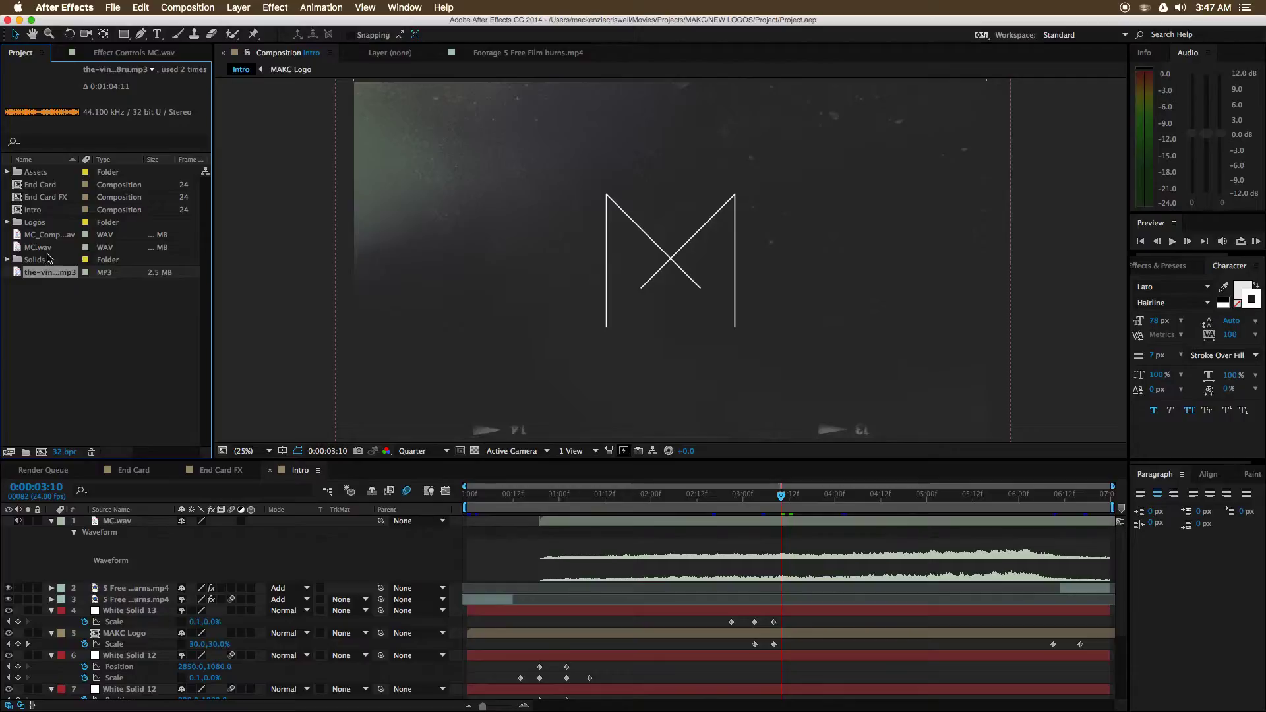
left_click(56, 209)
left_click(56, 198)
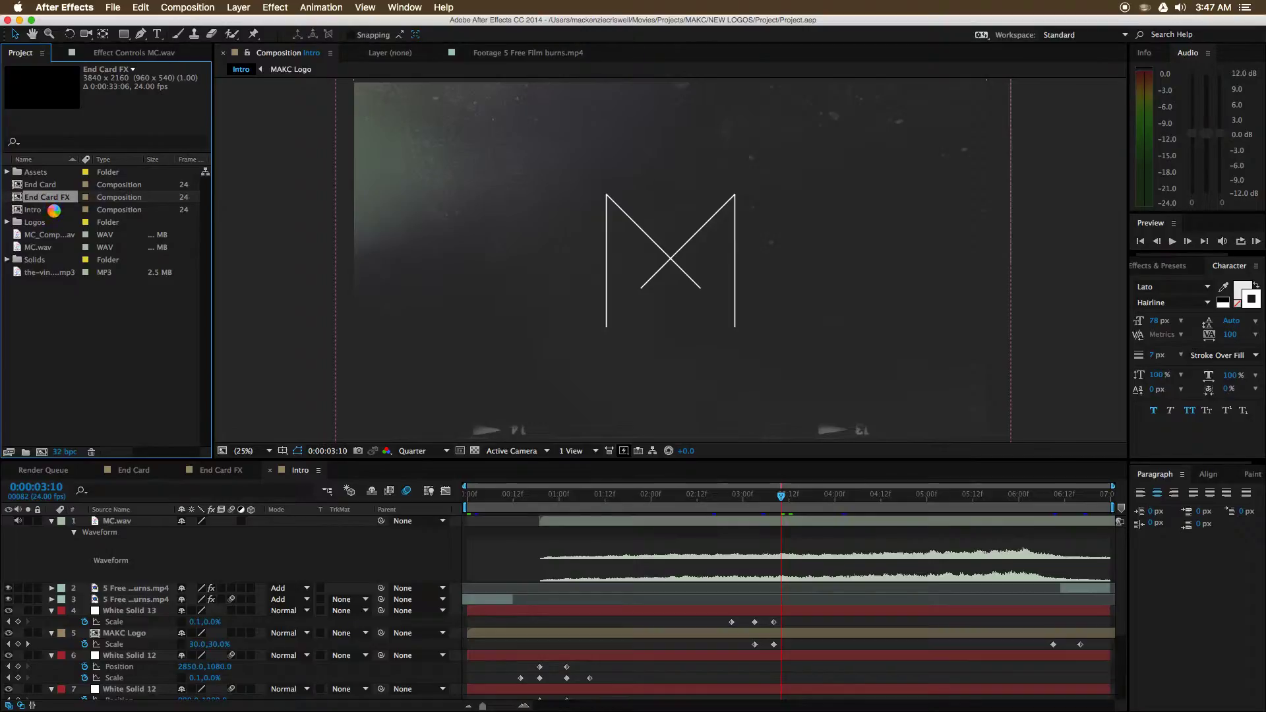
left_click(54, 211)
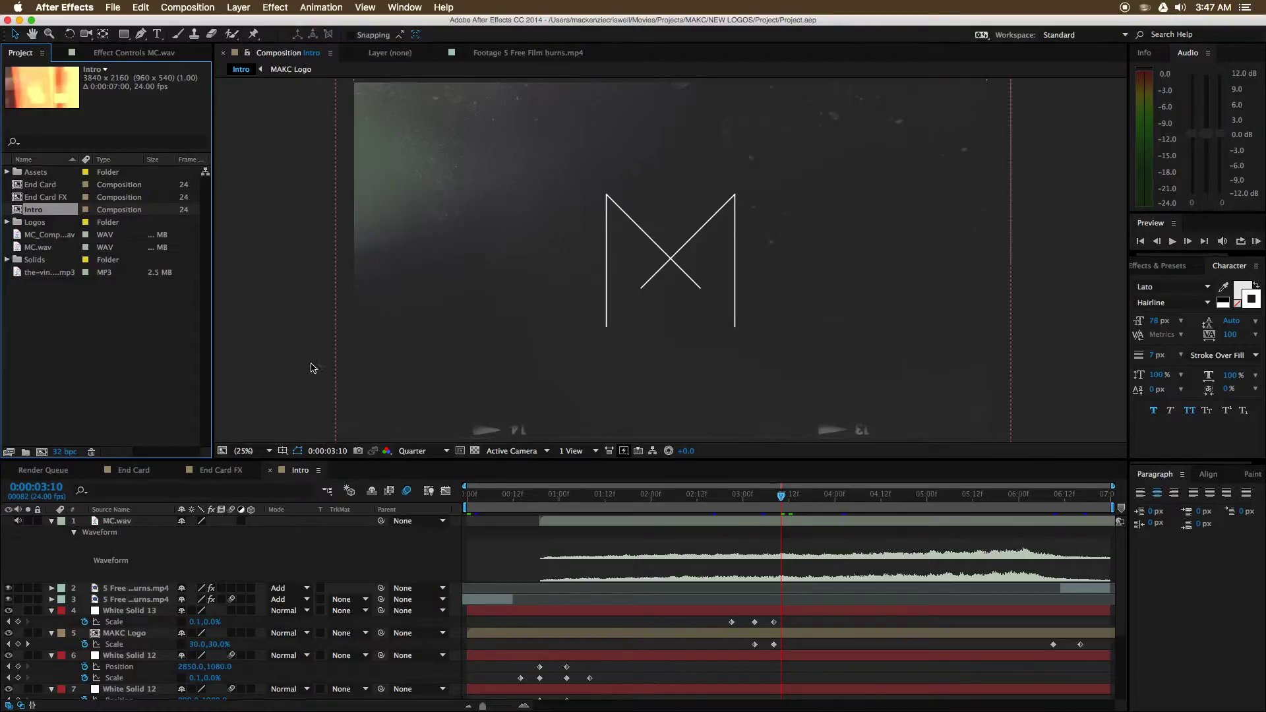
left_click(307, 472)
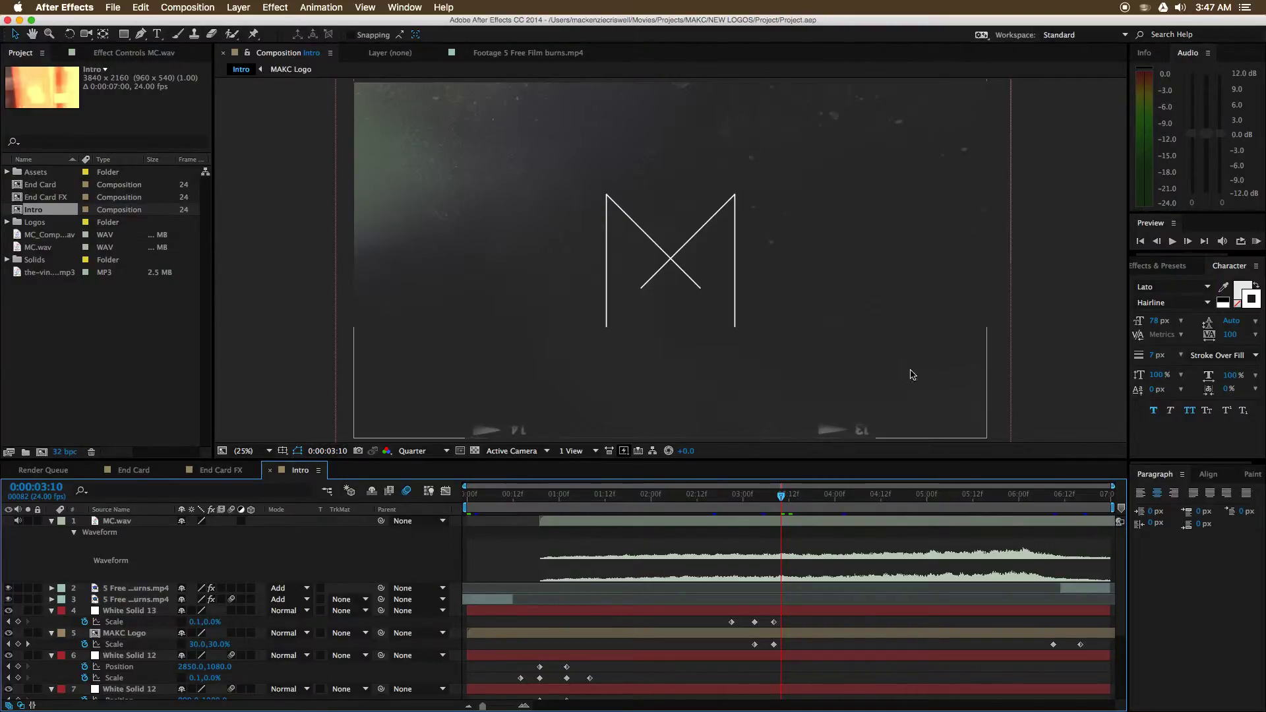
- Examine the layers and keyframes of the Intro composition
scroll(620, 577, "down", 5)
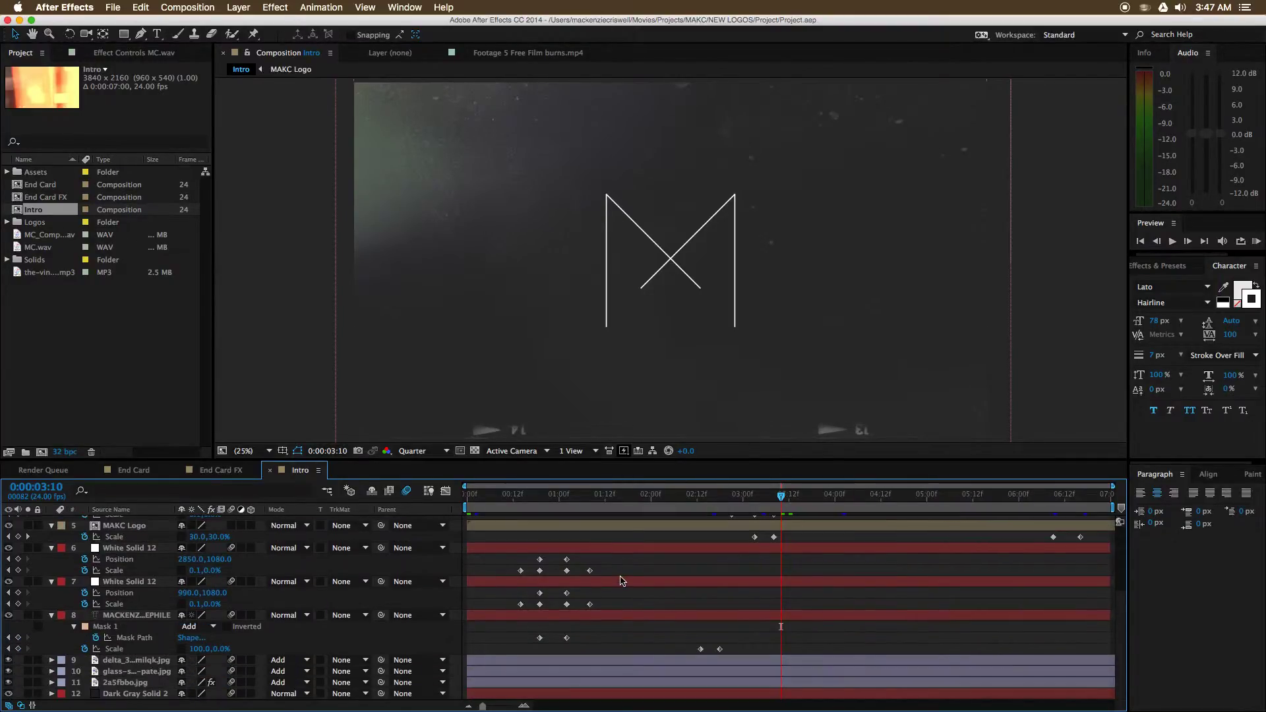
scroll(620, 579, "up", 5)
scroll(621, 578, "down", 5)
scroll(622, 578, "up", 5)
scroll(623, 578, "down", 5)
scroll(624, 578, "up", 5)
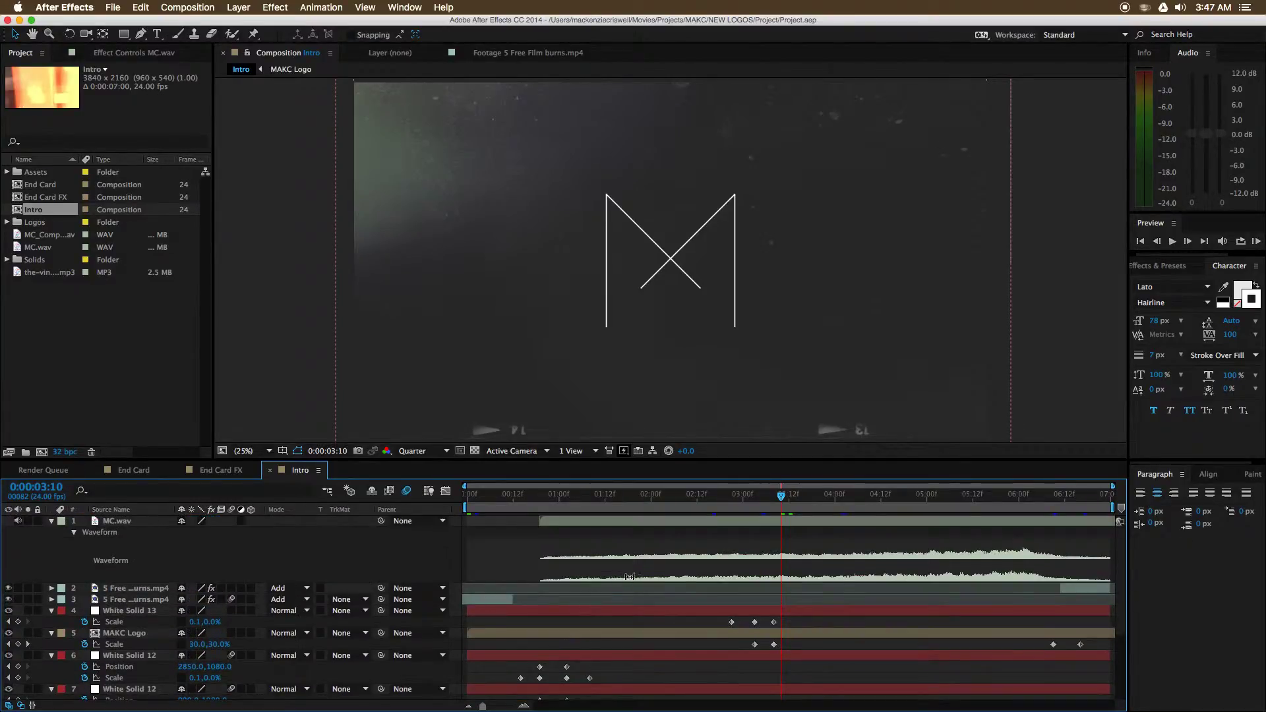
- Examine all modified properties of the Intro layers in a maximized timeline, and restore the layout with the layers collapsed
key("u")
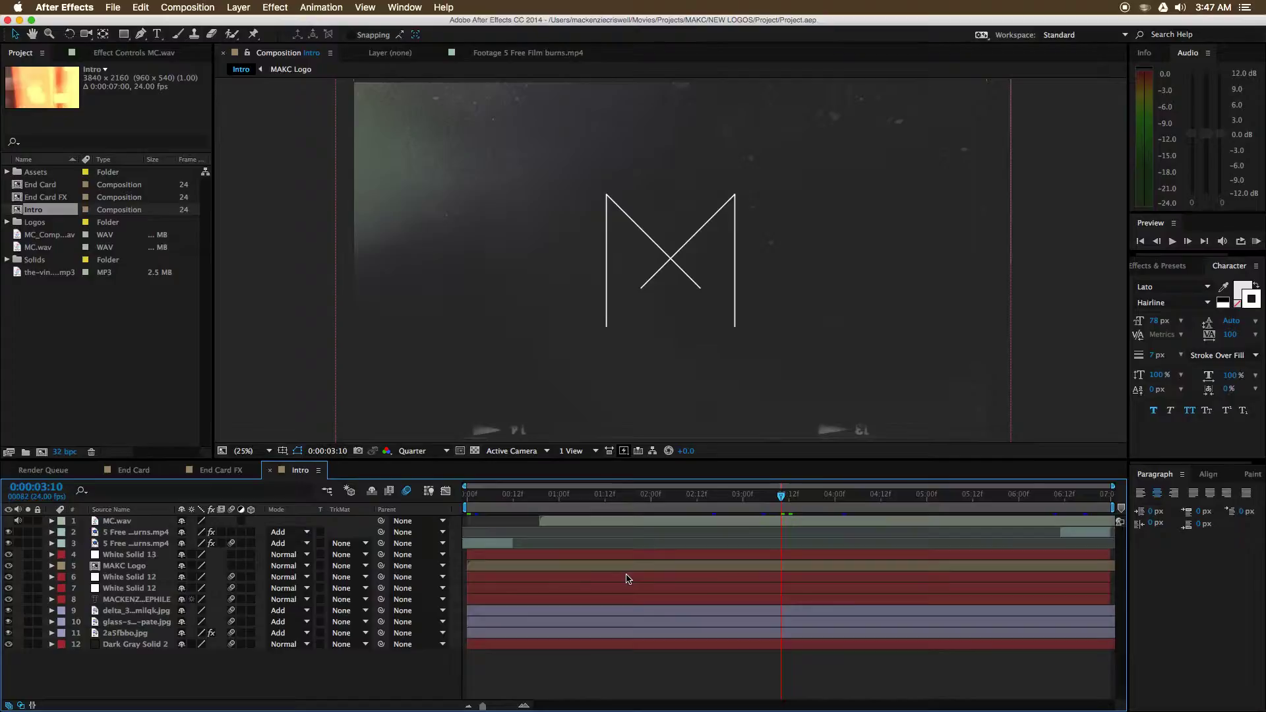
key("grave")
key("u")
key("u")
key("u")
key("u")
scroll(648, 480, "down", 10)
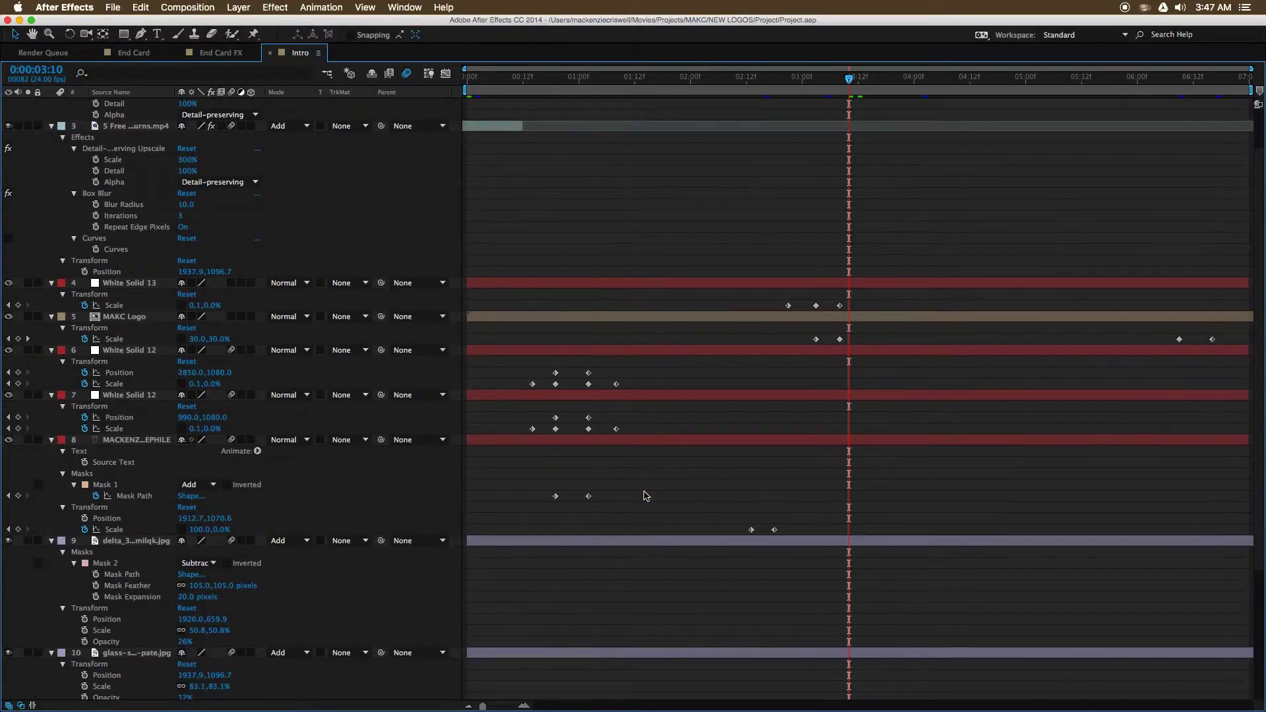
scroll(646, 484, "up", 10)
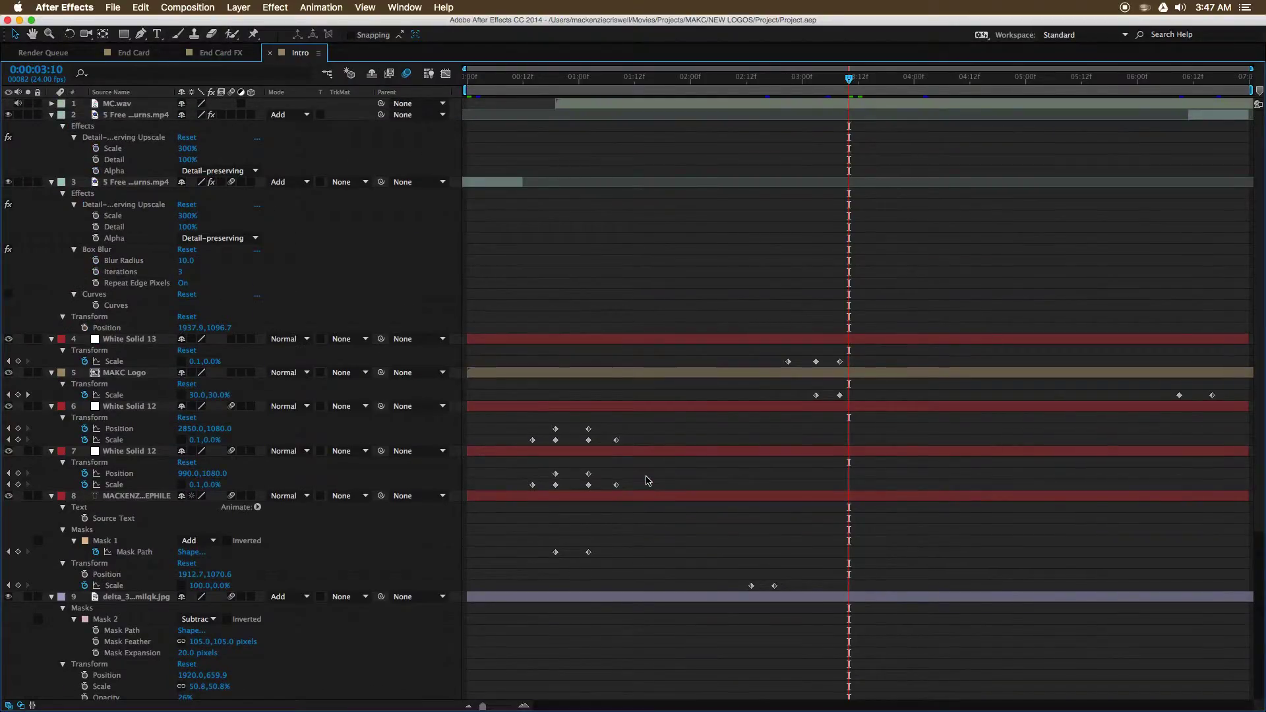
key("grave")
key("u")
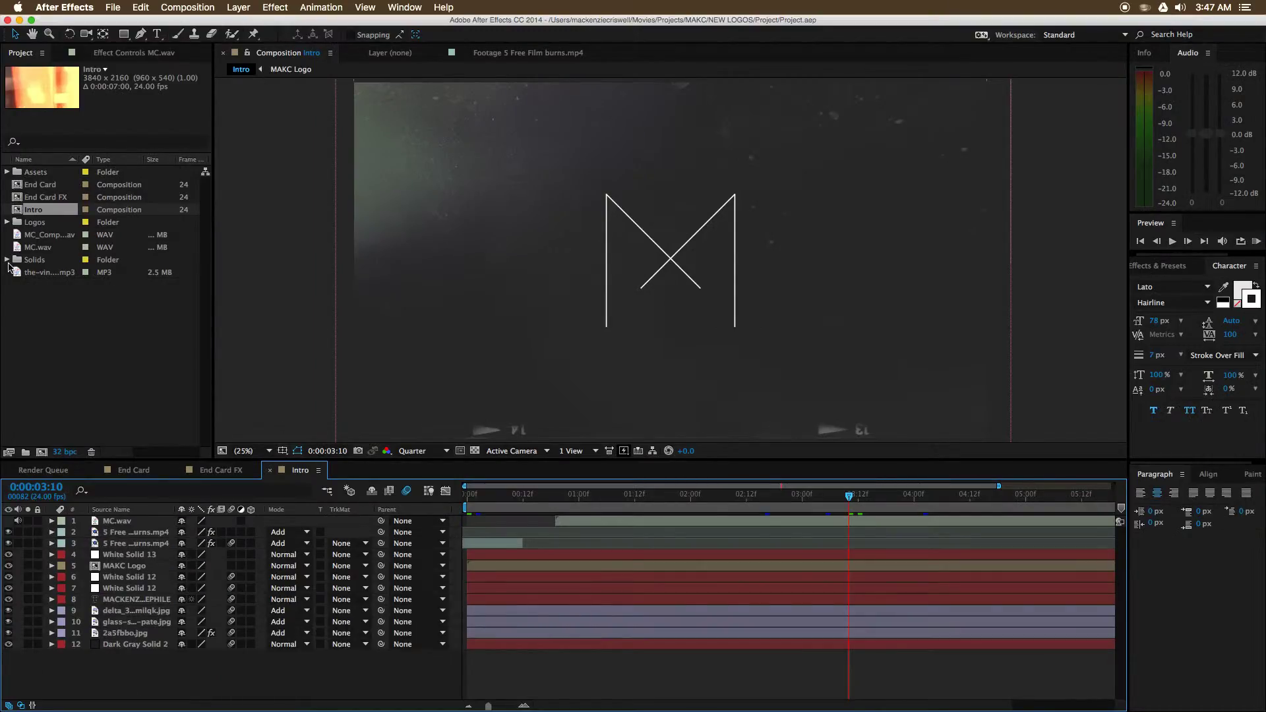
- Create a new composition from the Intro composition and select its nested Intro layer with the current time at 0:00:03:15
left_click(71, 331)
left_click(38, 196)
left_click(31, 212)
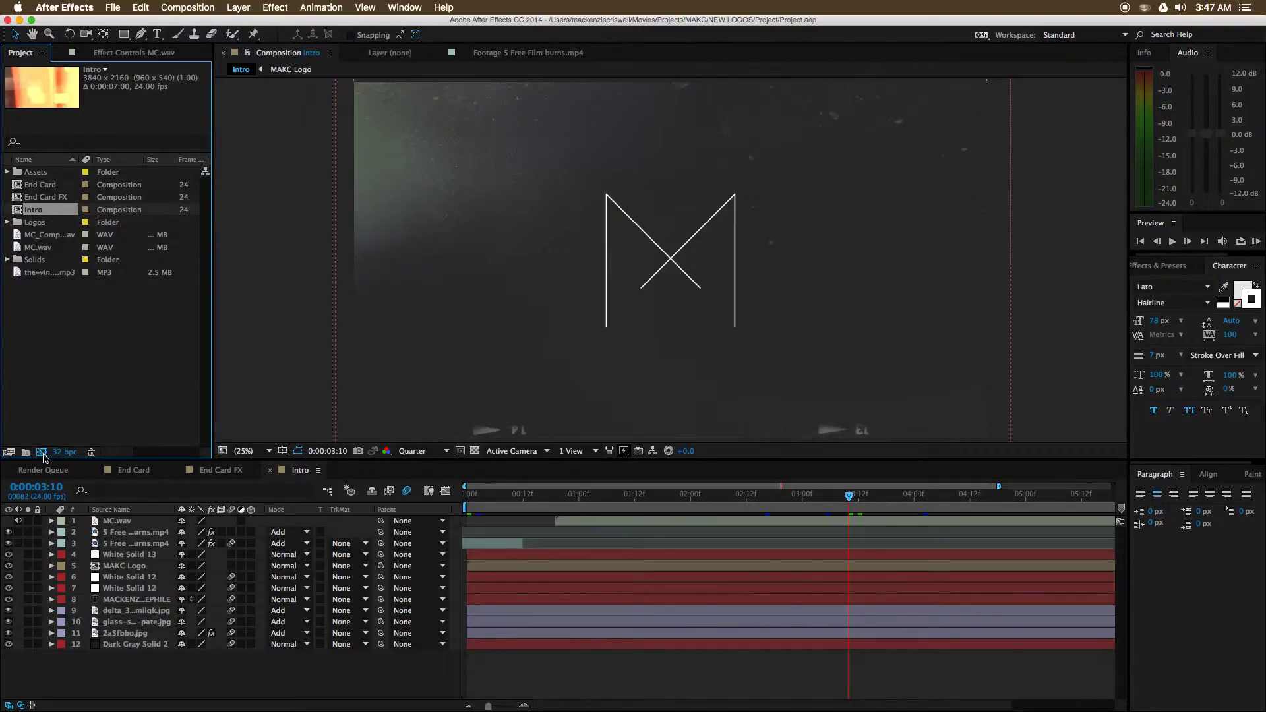
left_click(42, 452)
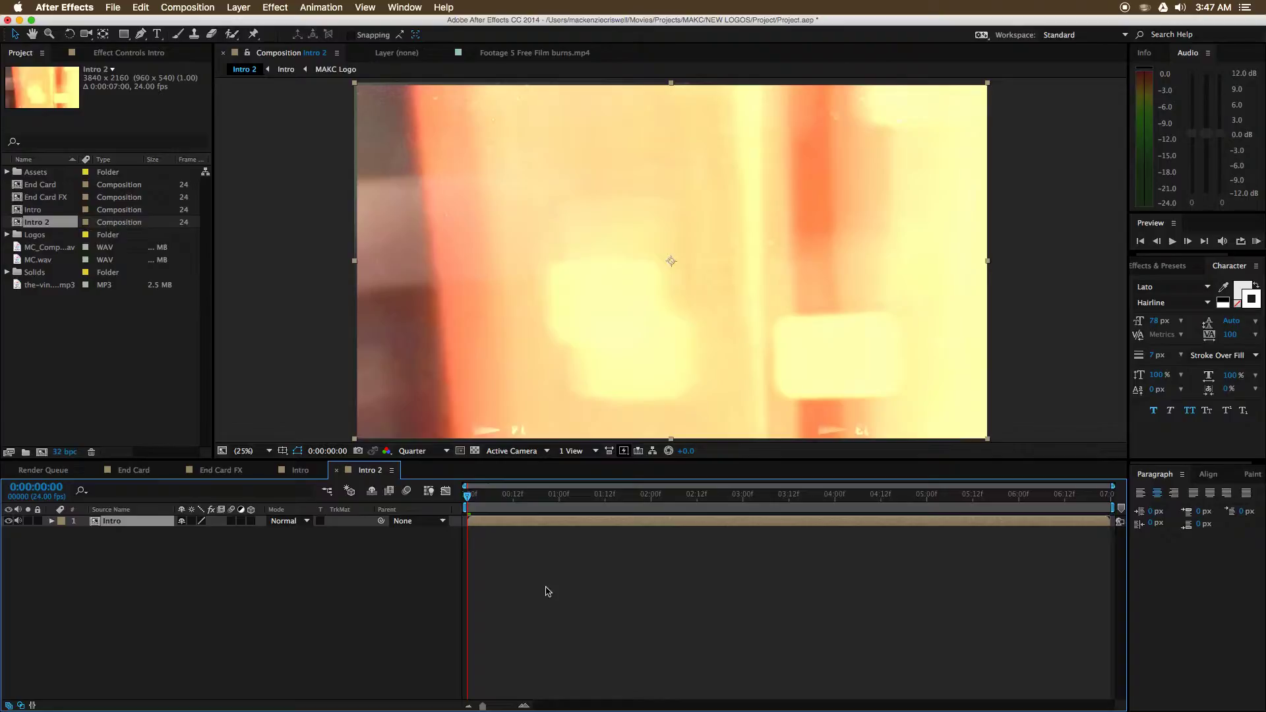
left_click_drag(703, 498, 799, 507)
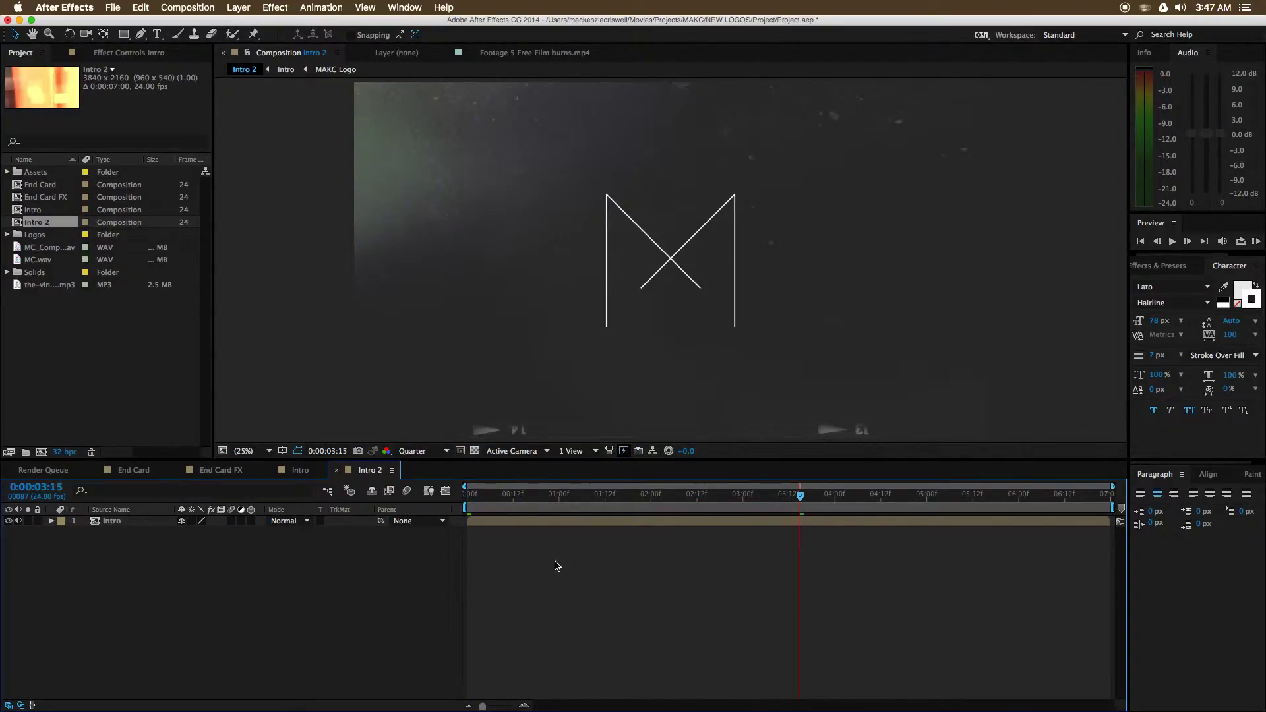
left_click(474, 522)
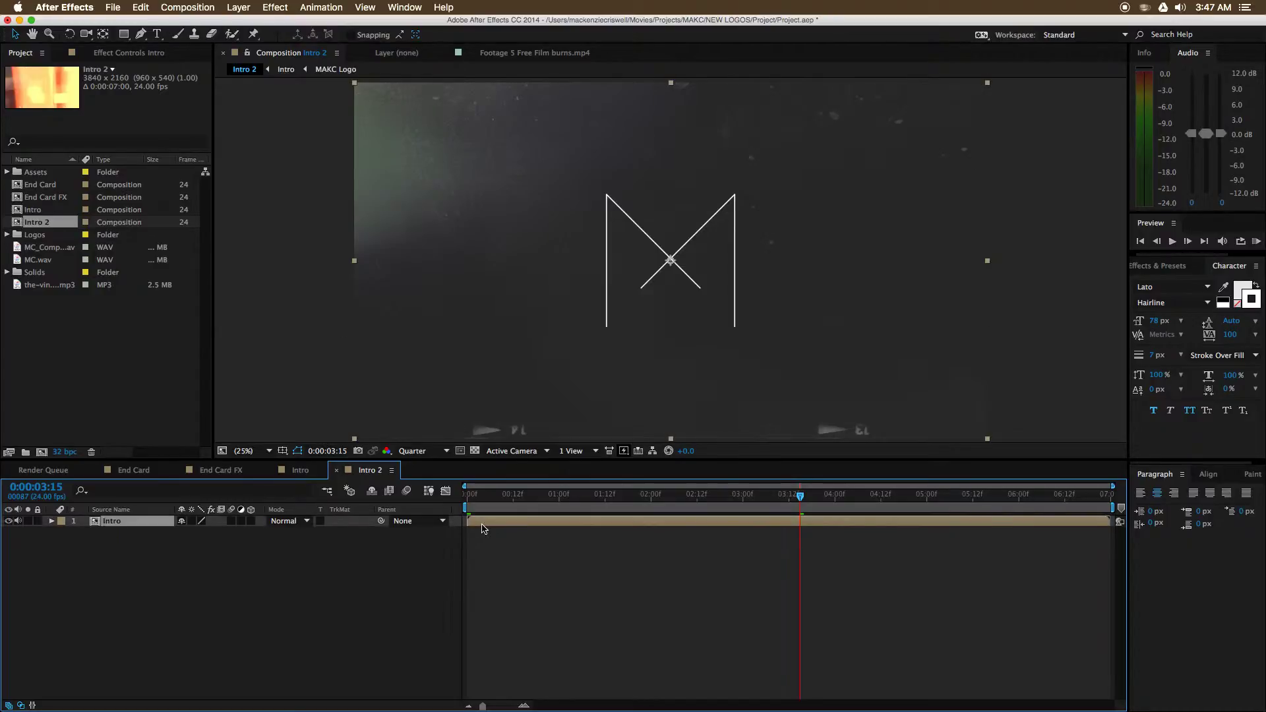
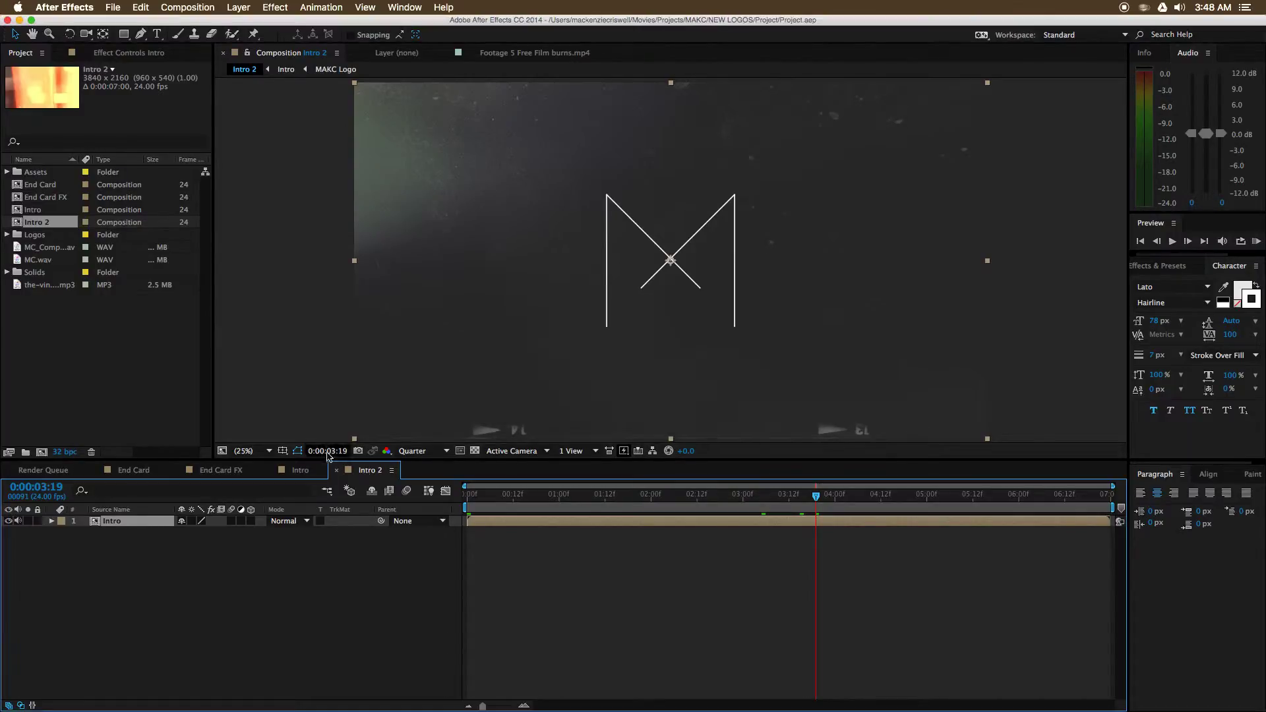
- Queue the Intro 2 frame at 0:00:03:19 for saving as a Photoshop file
left_click(198, 8)
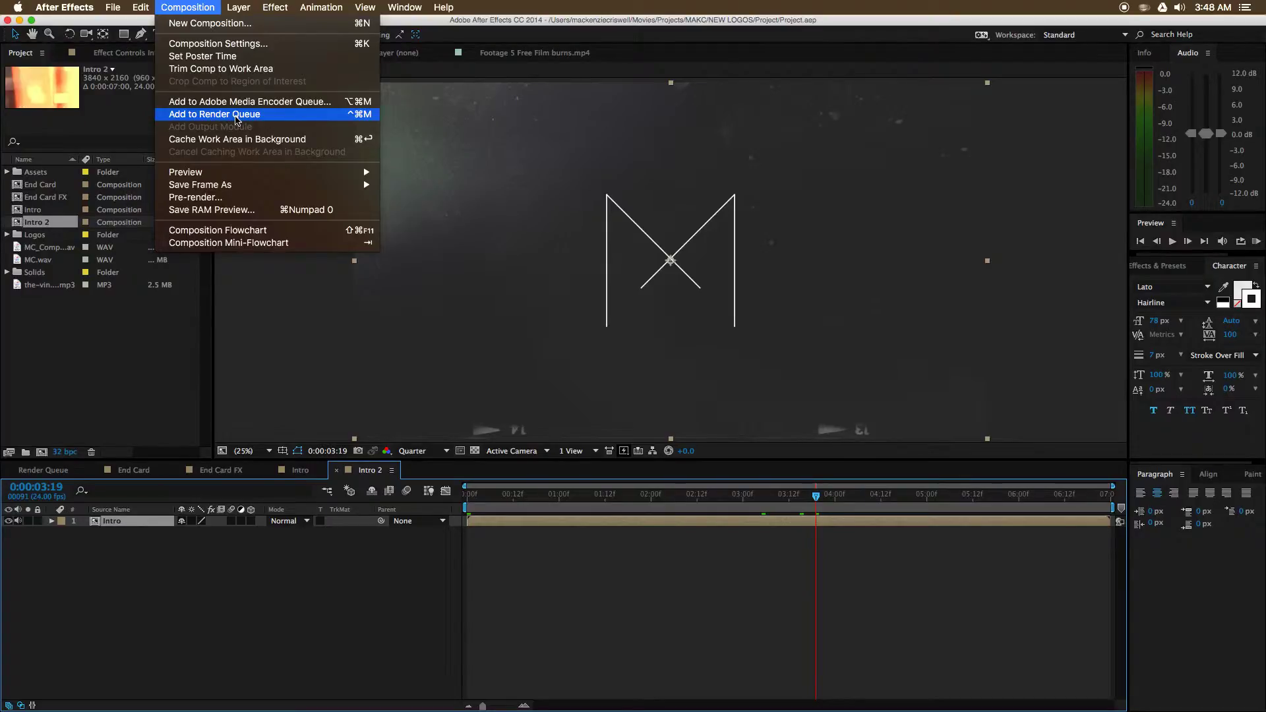
mouse_move(247, 187)
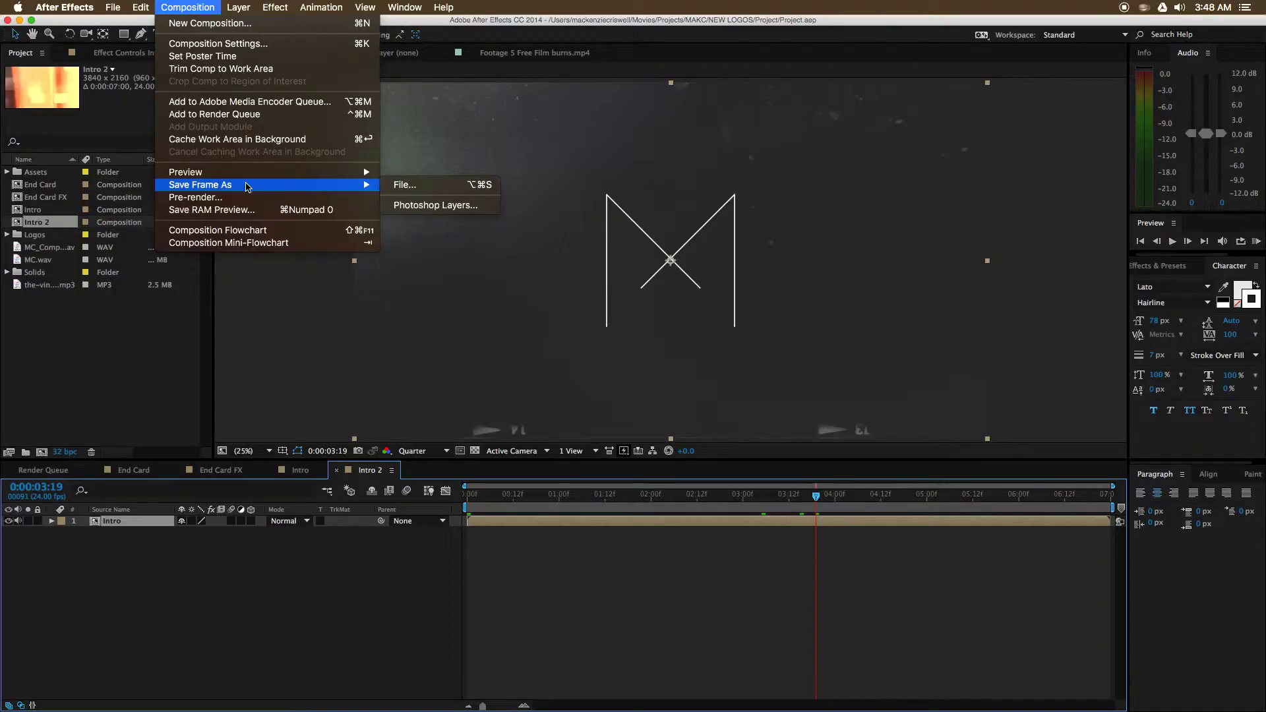
left_click(387, 185)
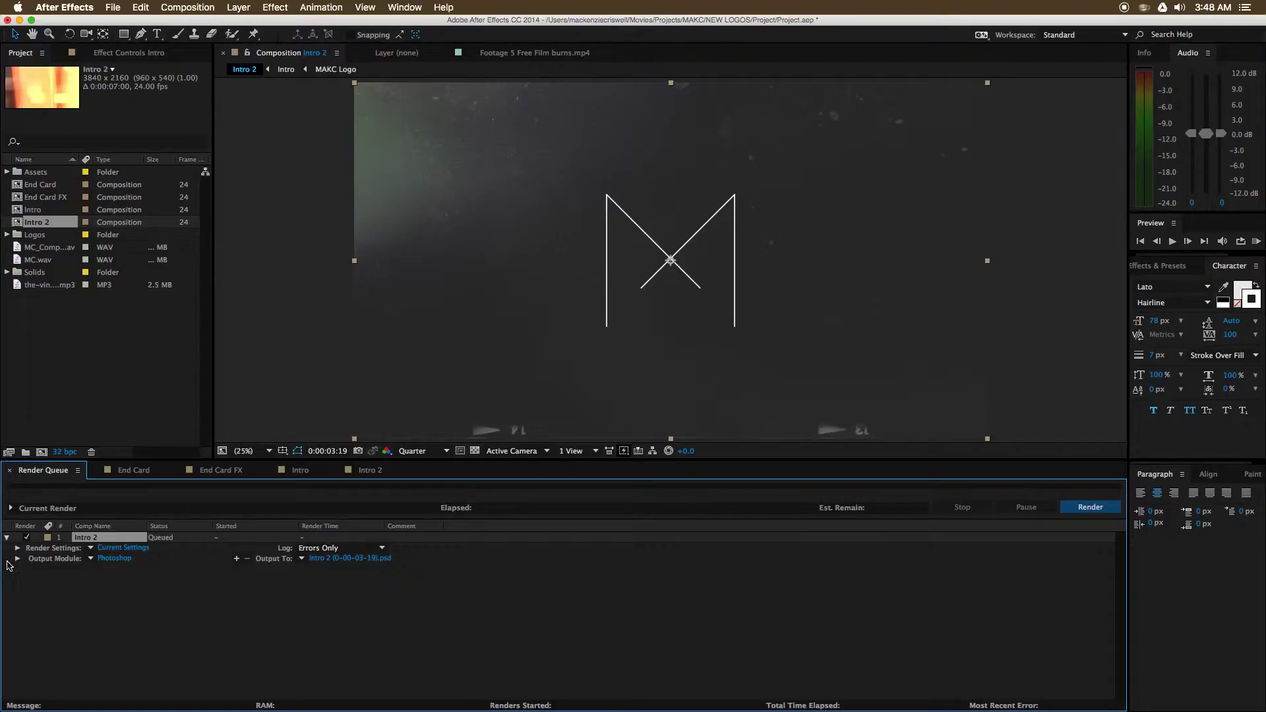
- Add the Intro 2 composition to the render queue and maximize the queue
left_click(370, 469)
left_click(187, 7)
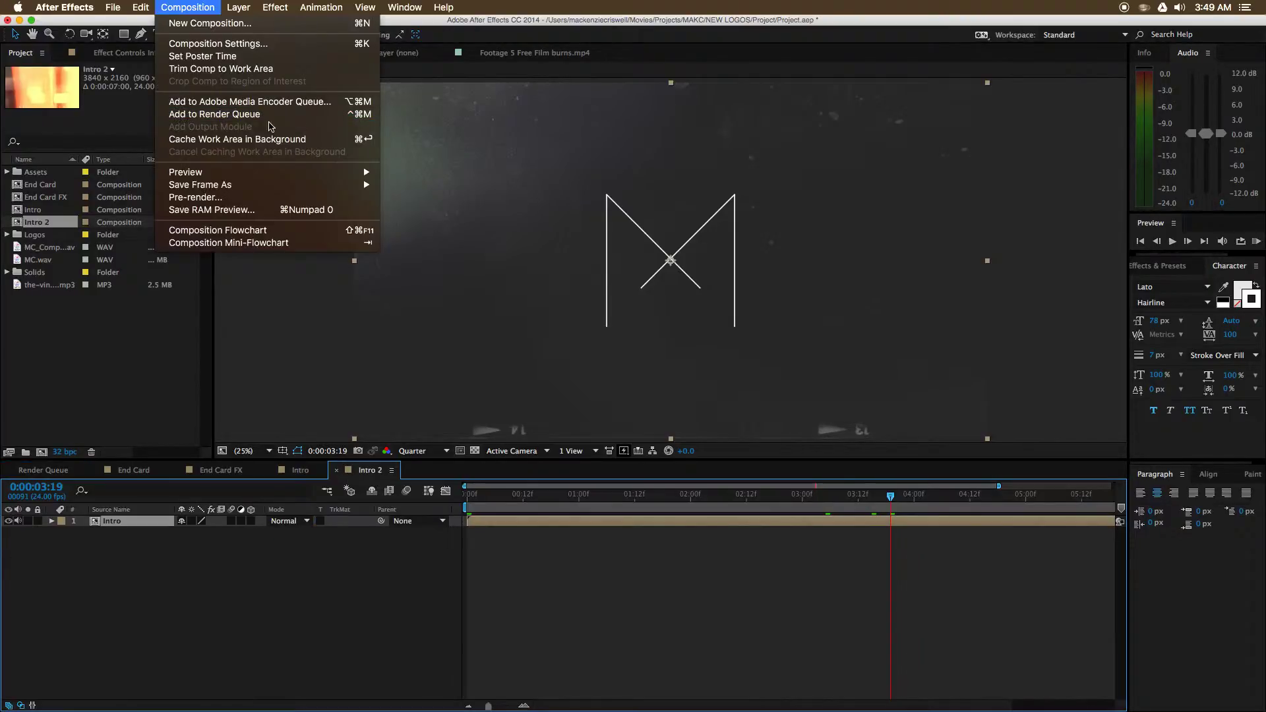
left_click(588, 546)
left_click(197, 8)
left_click(254, 100)
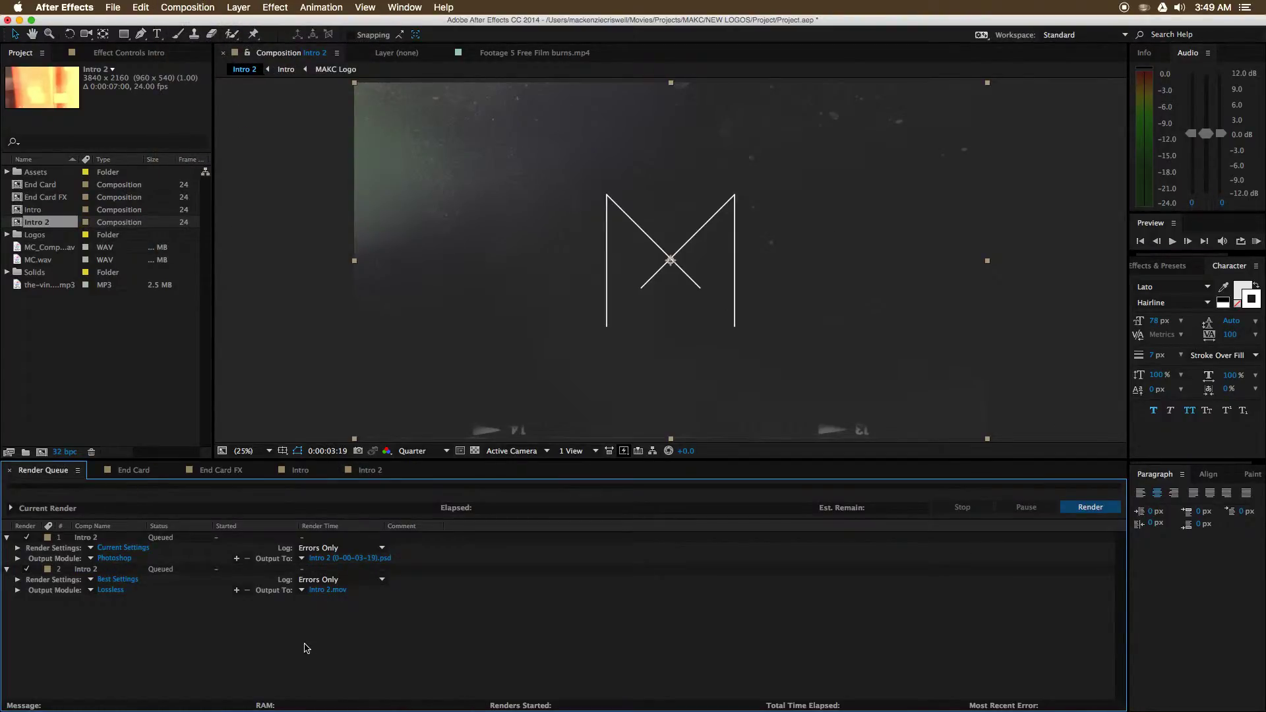
double_click(70, 471)
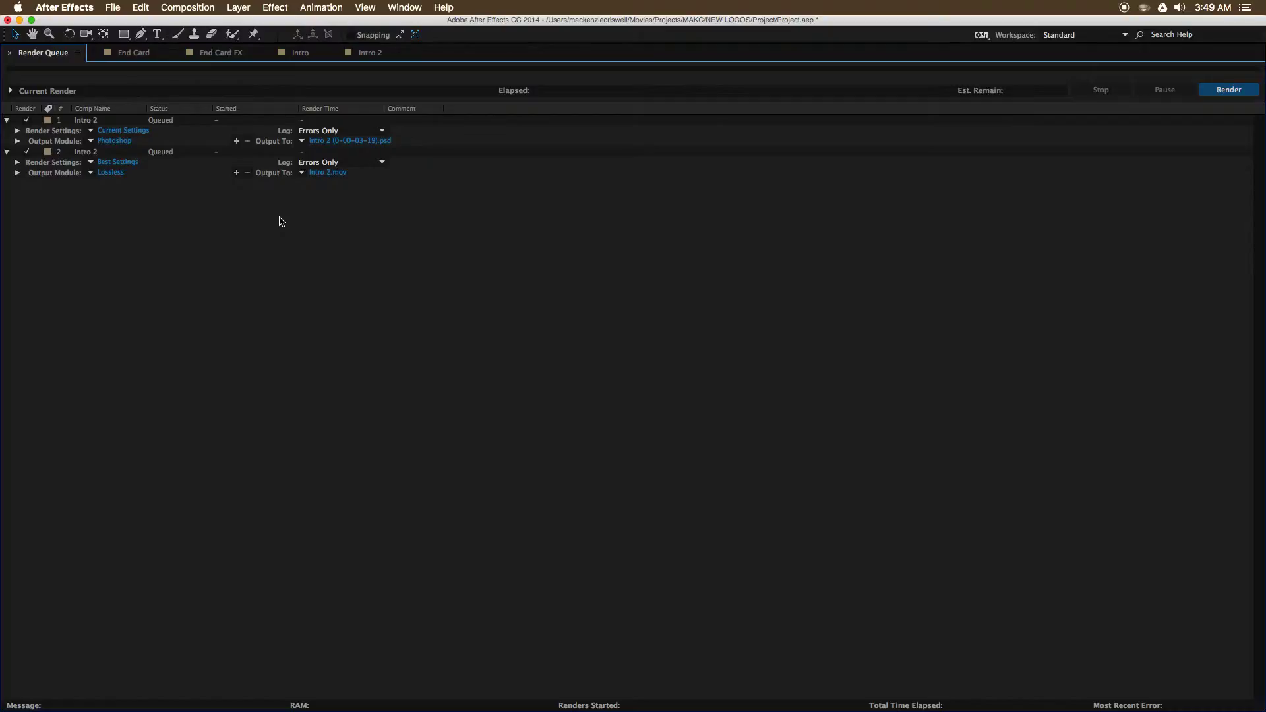
left_click(216, 5)
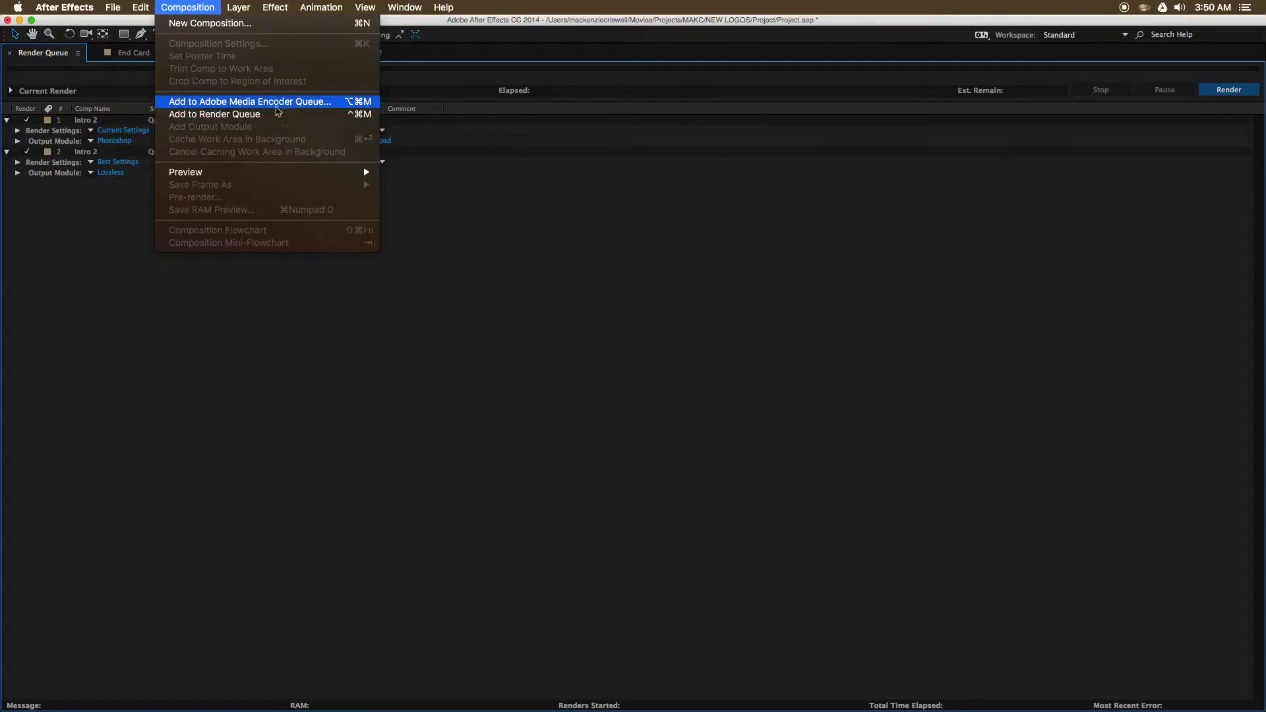
left_click(577, 450)
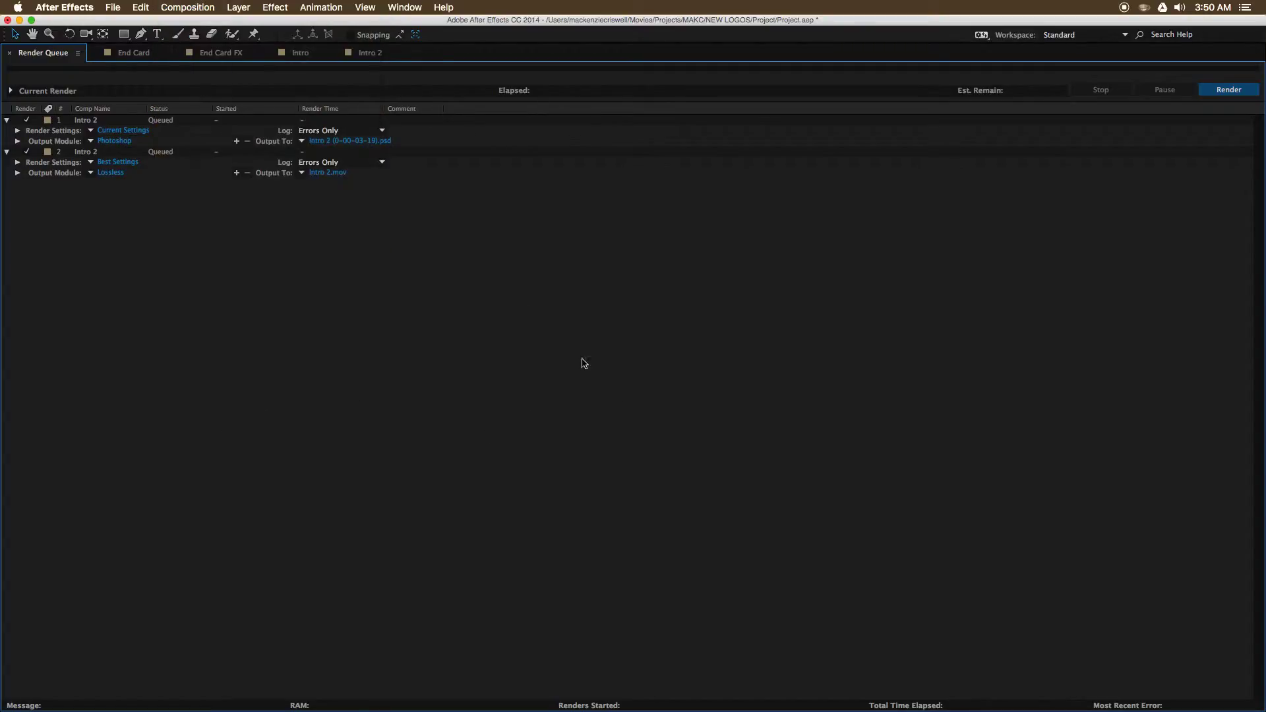
- Expand the render settings and output module details of the first queued Intro 2 item to examine them
left_click(90, 143)
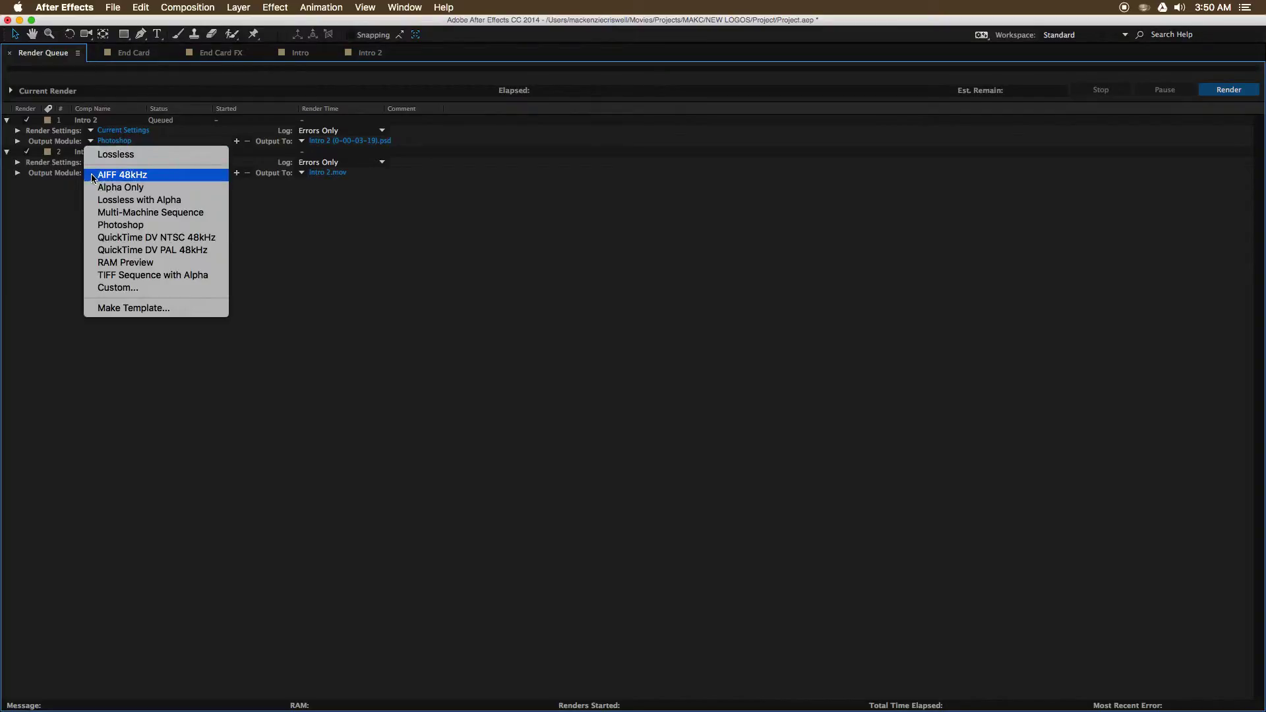
left_click(356, 339)
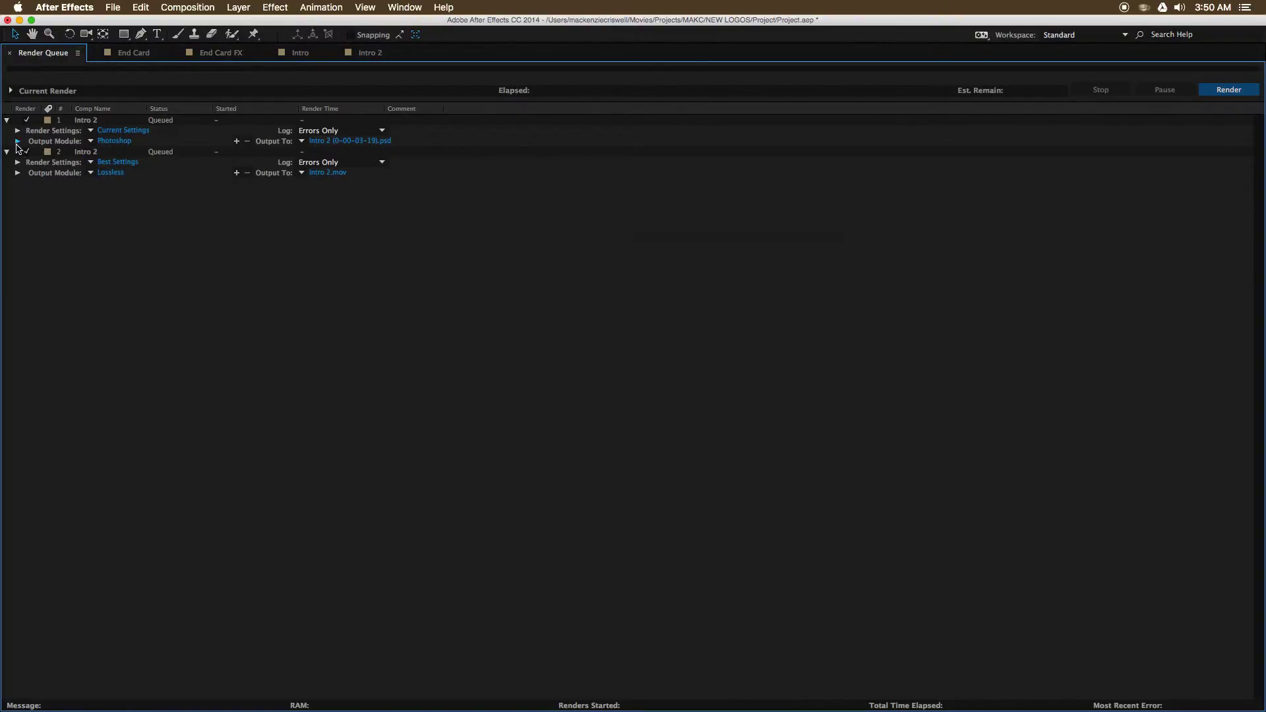
left_click(17, 142)
left_click(18, 131)
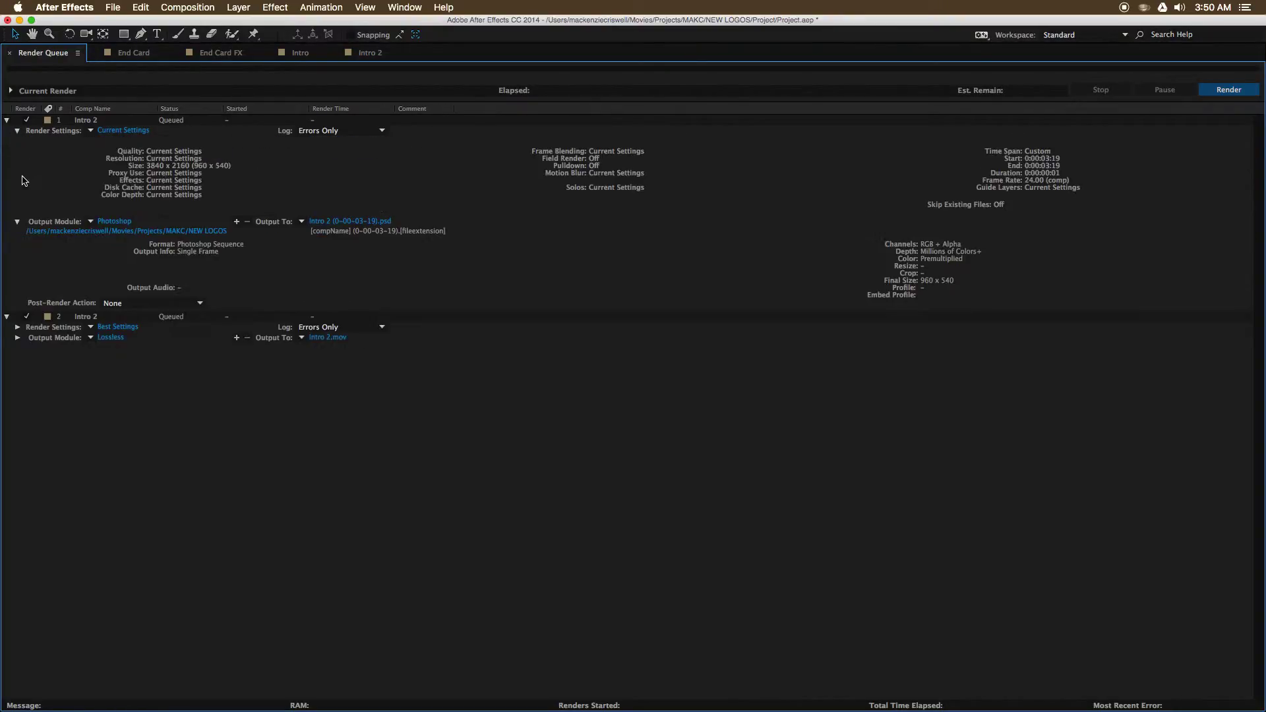
left_click(7, 121)
left_click(7, 122)
left_click(116, 321)
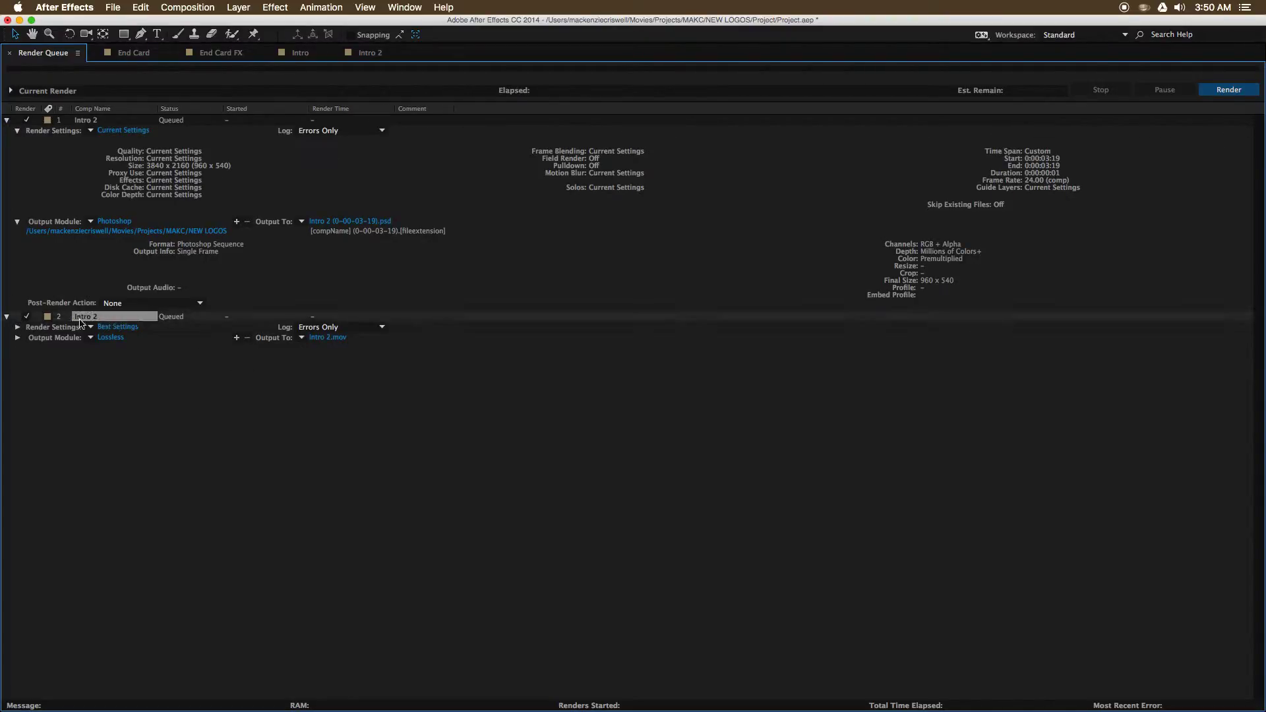
left_click(530, 414)
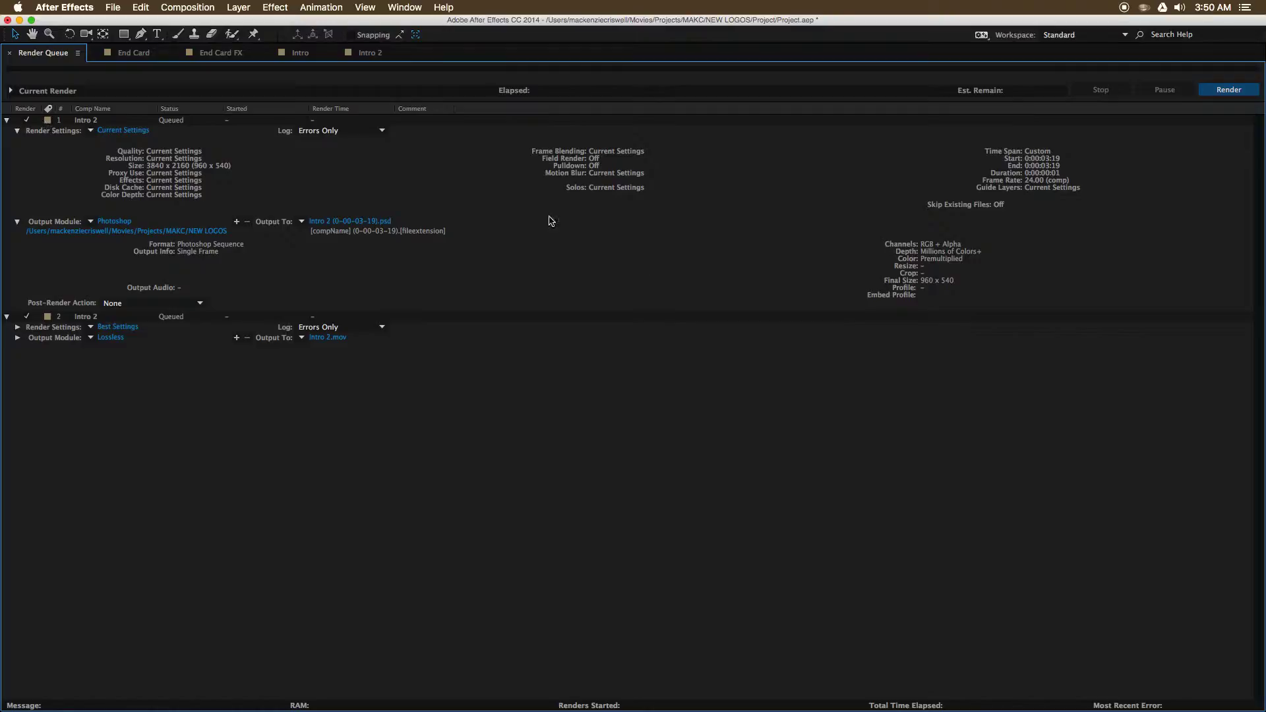
- Set the render quality of the first Intro 2 queue item to Best
left_click(139, 122)
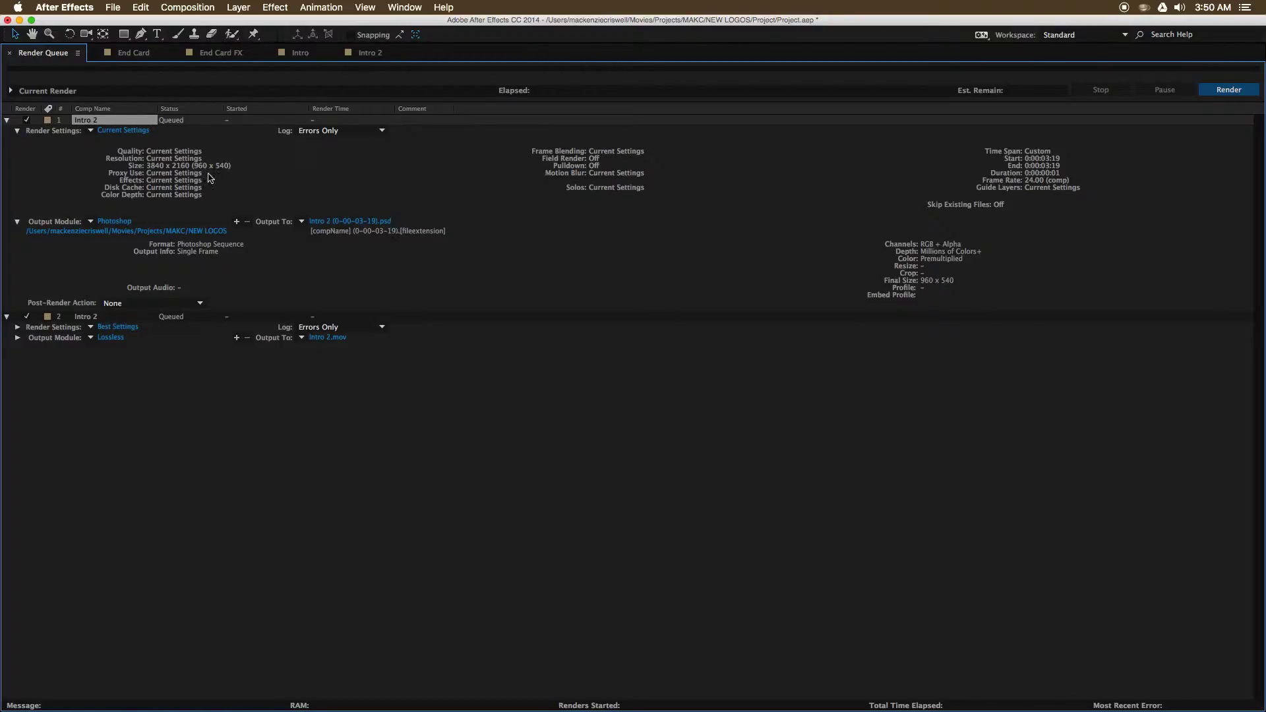
left_click(143, 131)
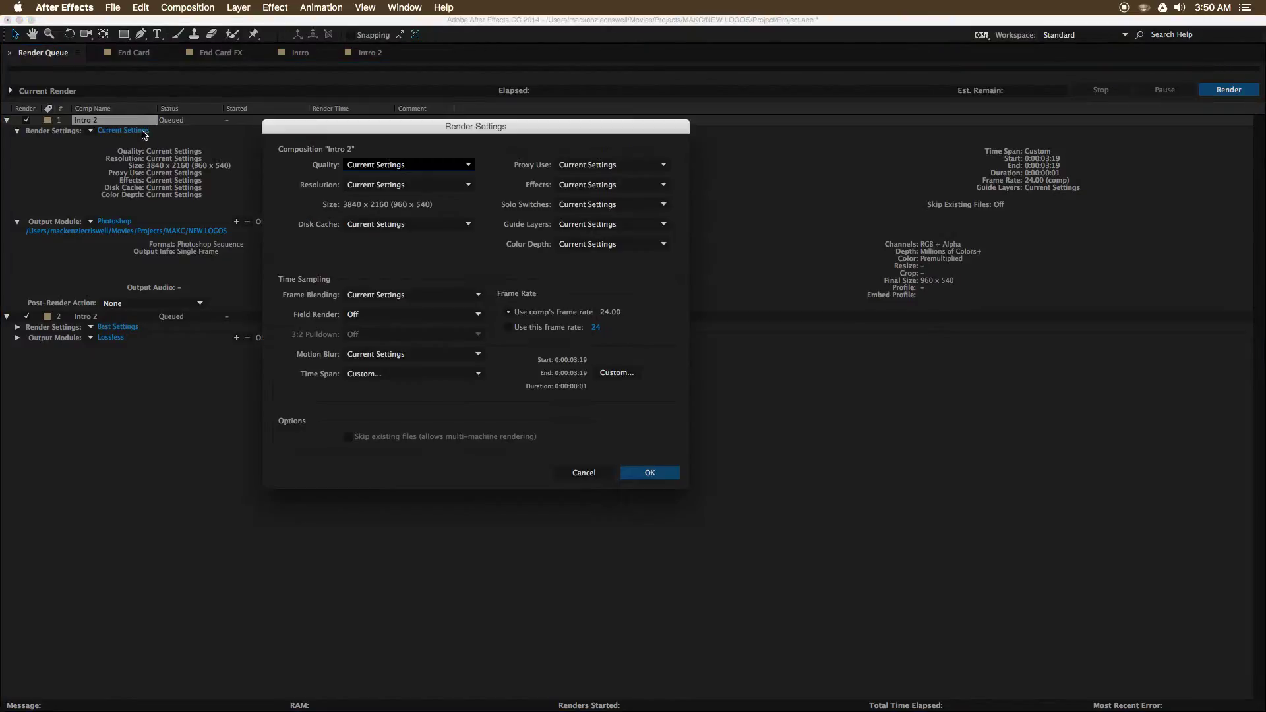
left_click(423, 165)
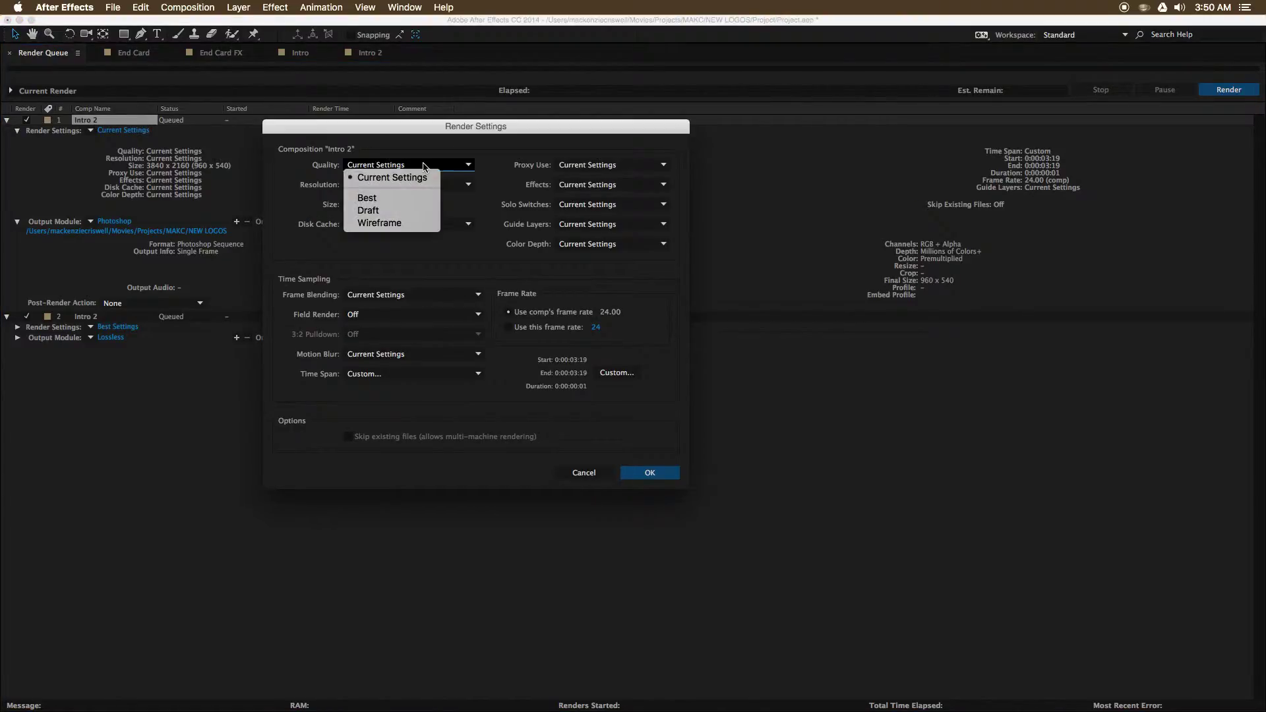
left_click(363, 197)
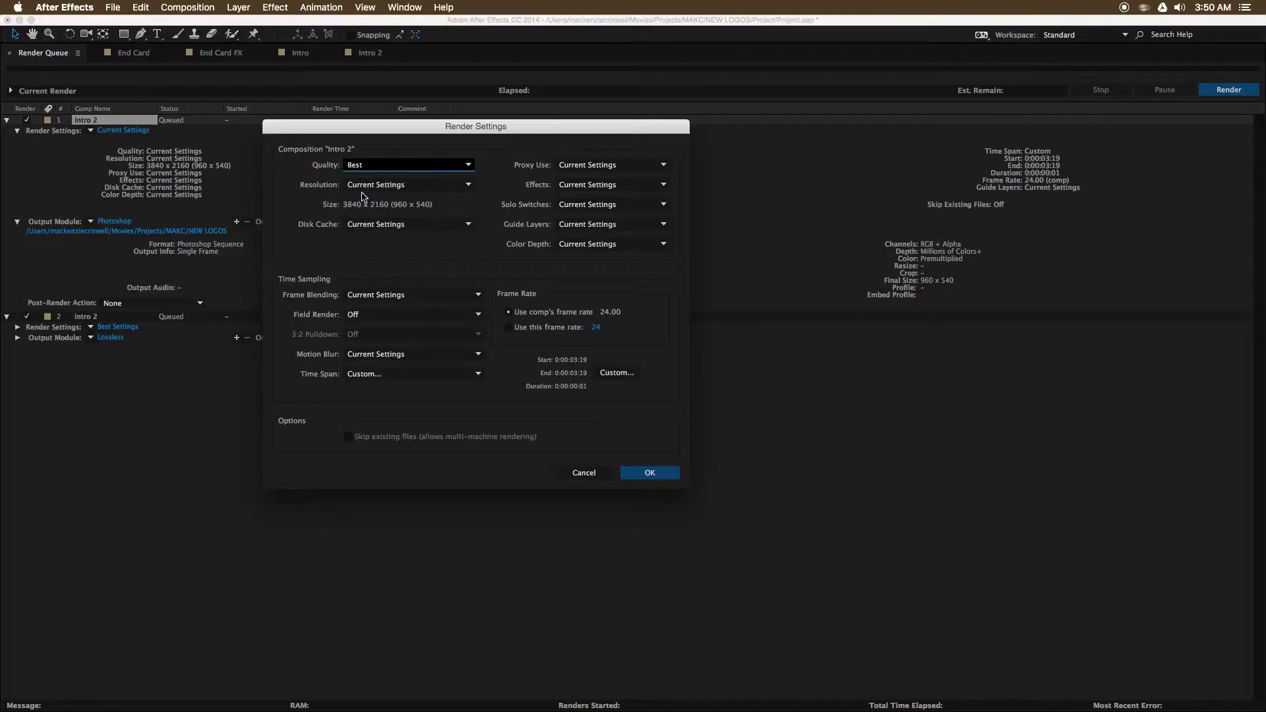
left_click(366, 168)
left_click(379, 194)
- Try the Full and Half resolutions in the still frame's render settings
left_click(396, 185)
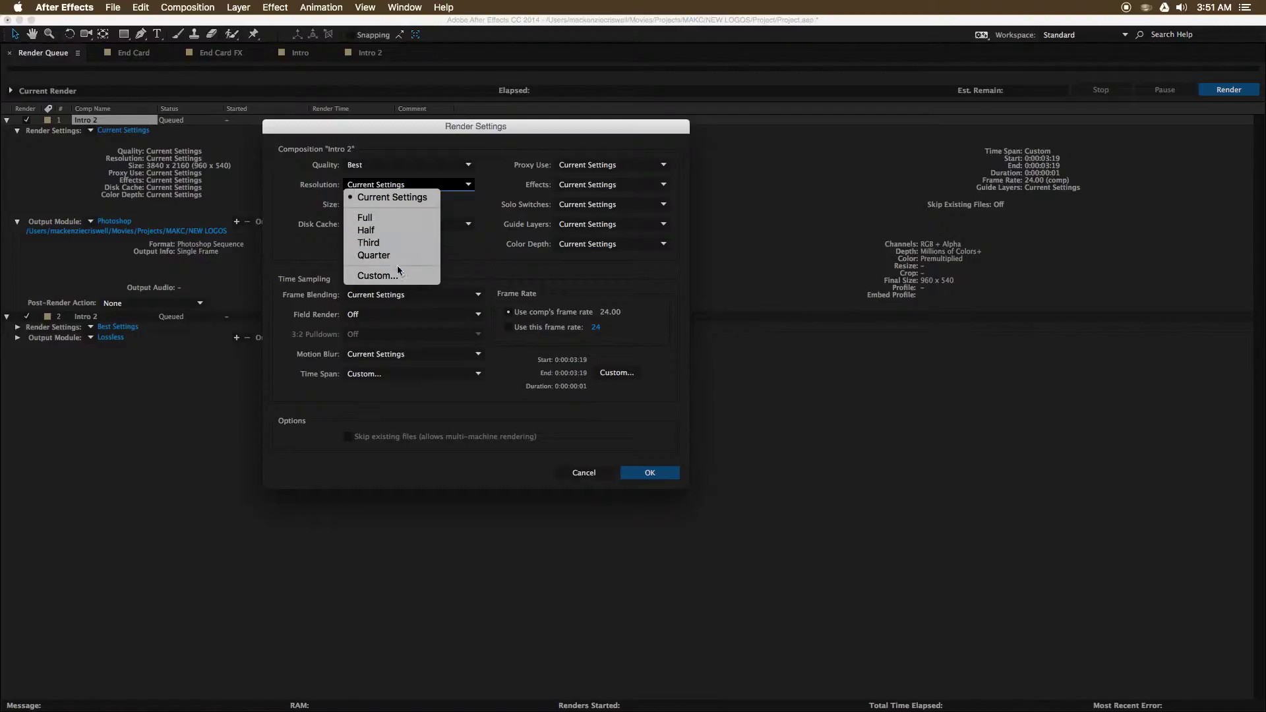
left_click(477, 192)
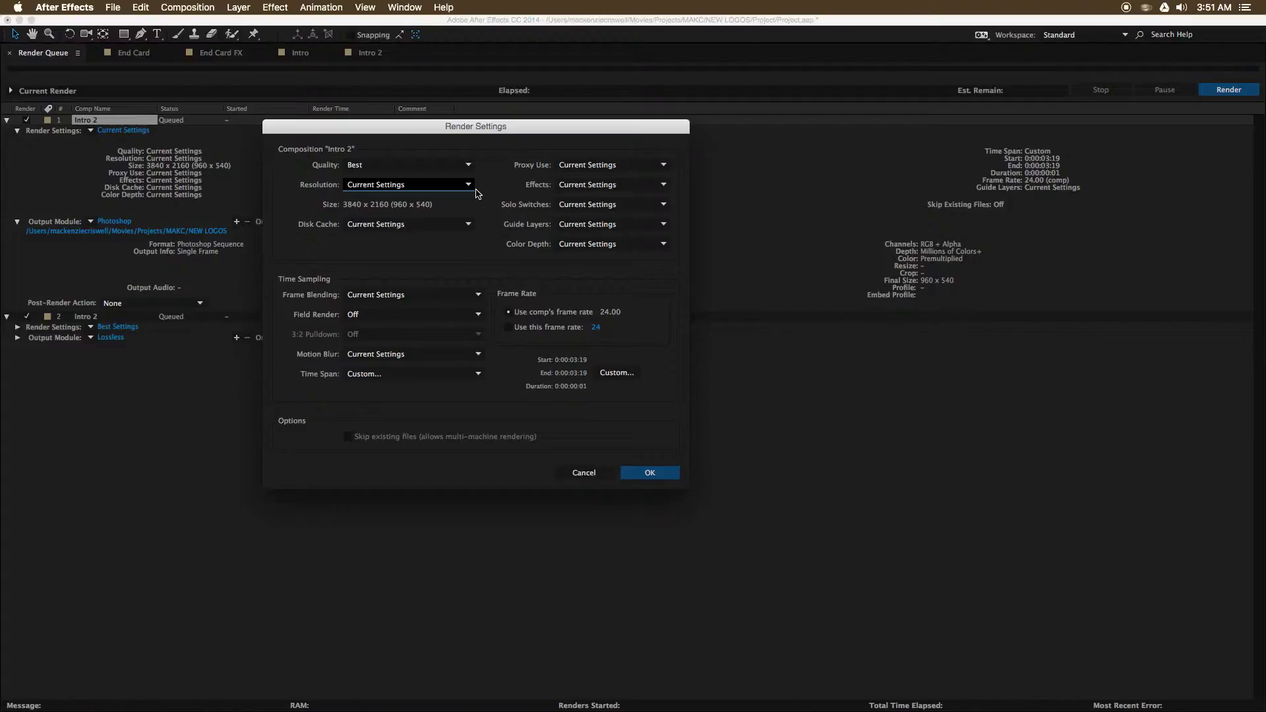
left_click(441, 191)
left_click(381, 191)
left_click(381, 191)
left_click(408, 211)
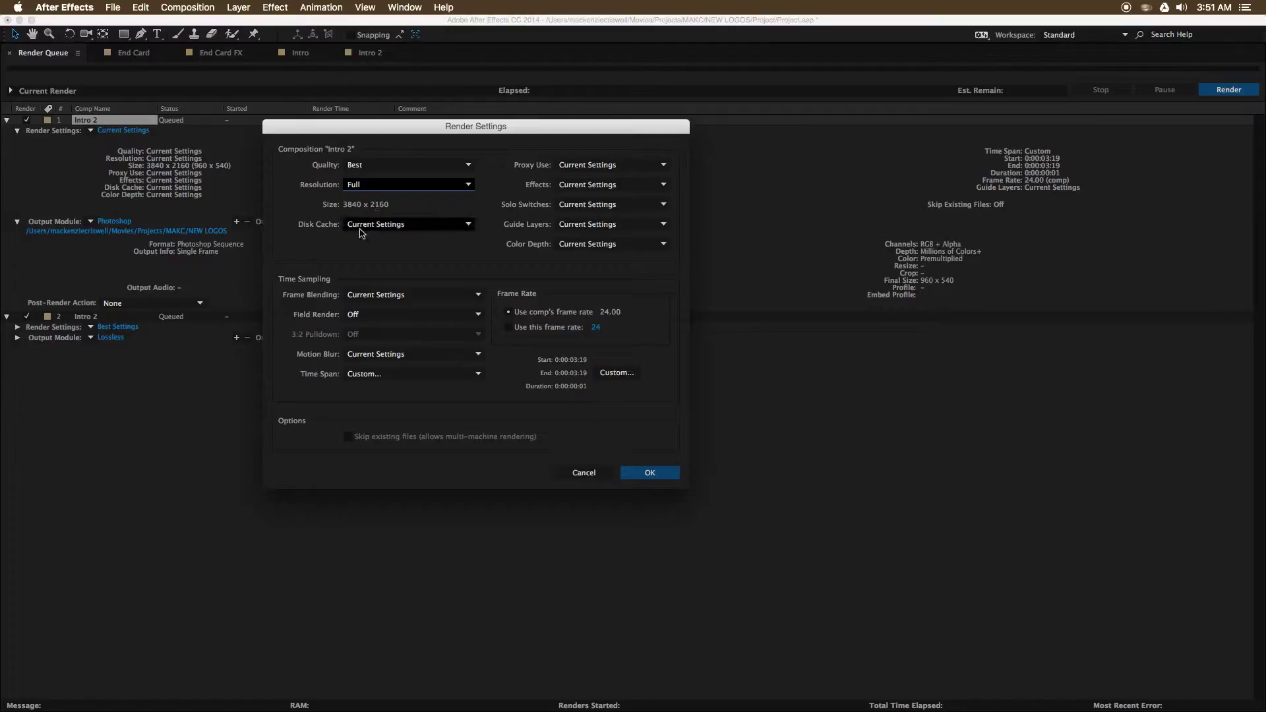
left_click(363, 185)
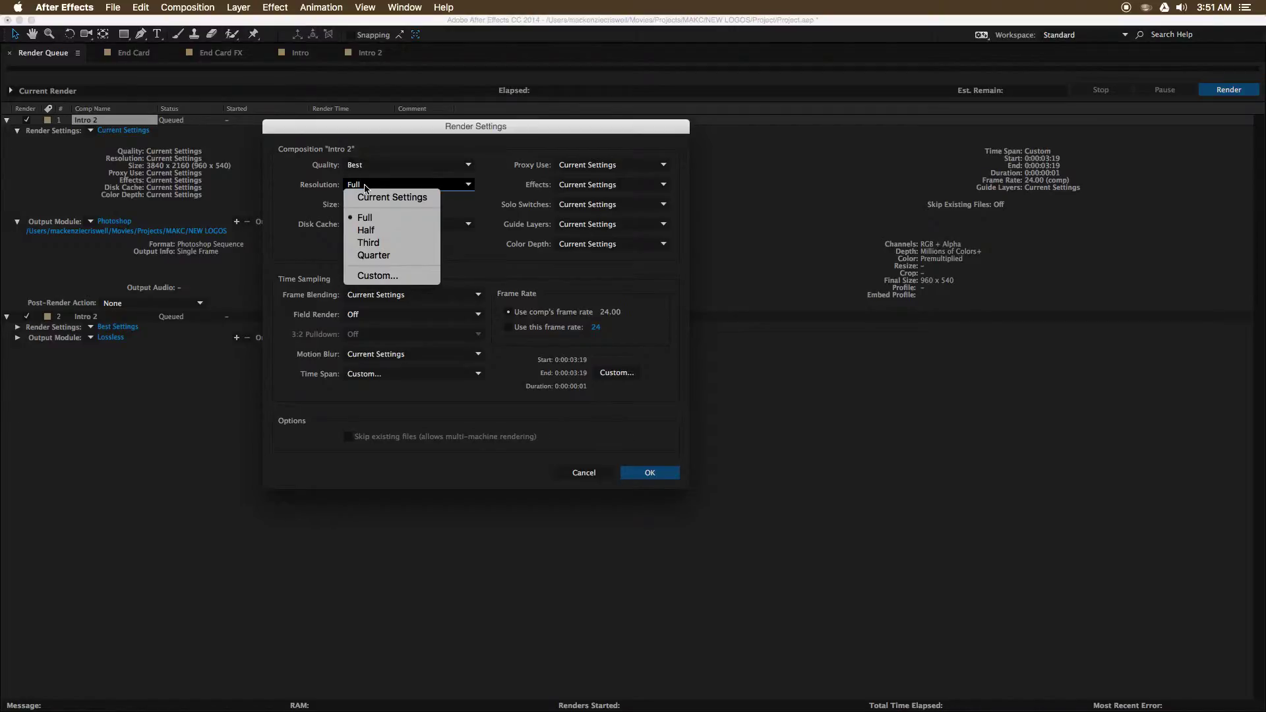
left_click(381, 231)
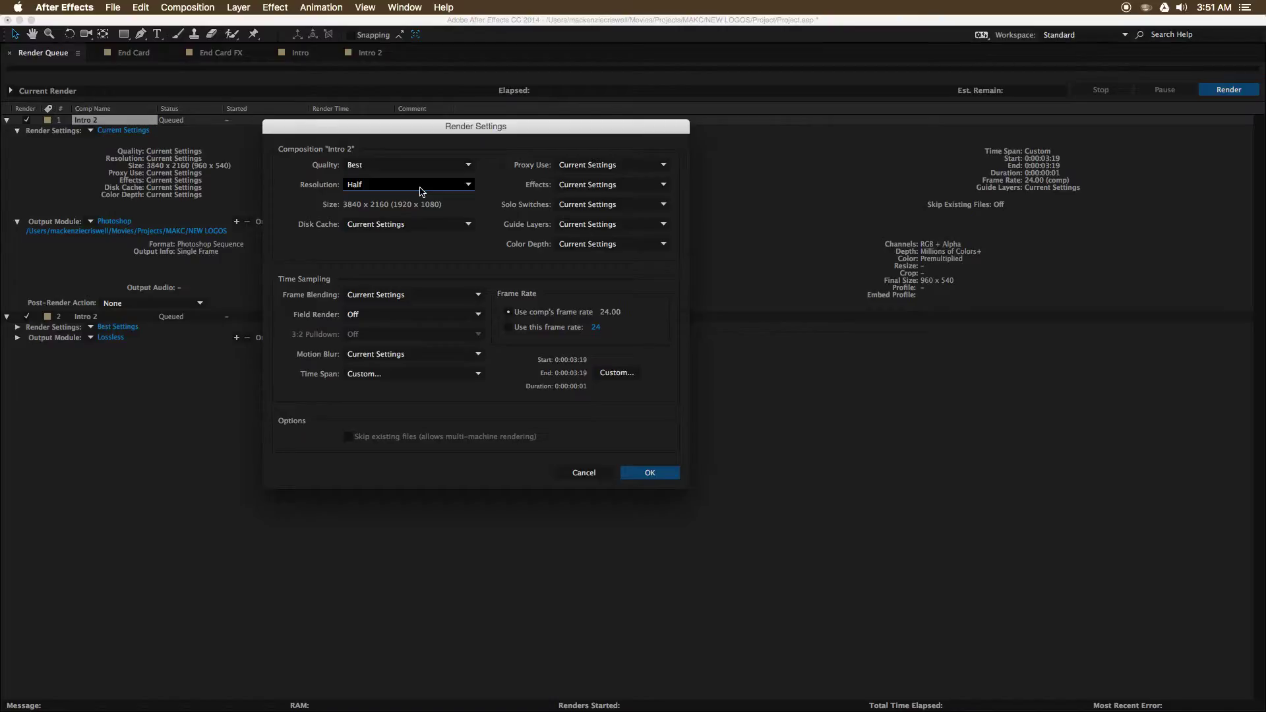
- Try a custom render resolution of every 6 pixels horizontally and vertically
left_click(397, 186)
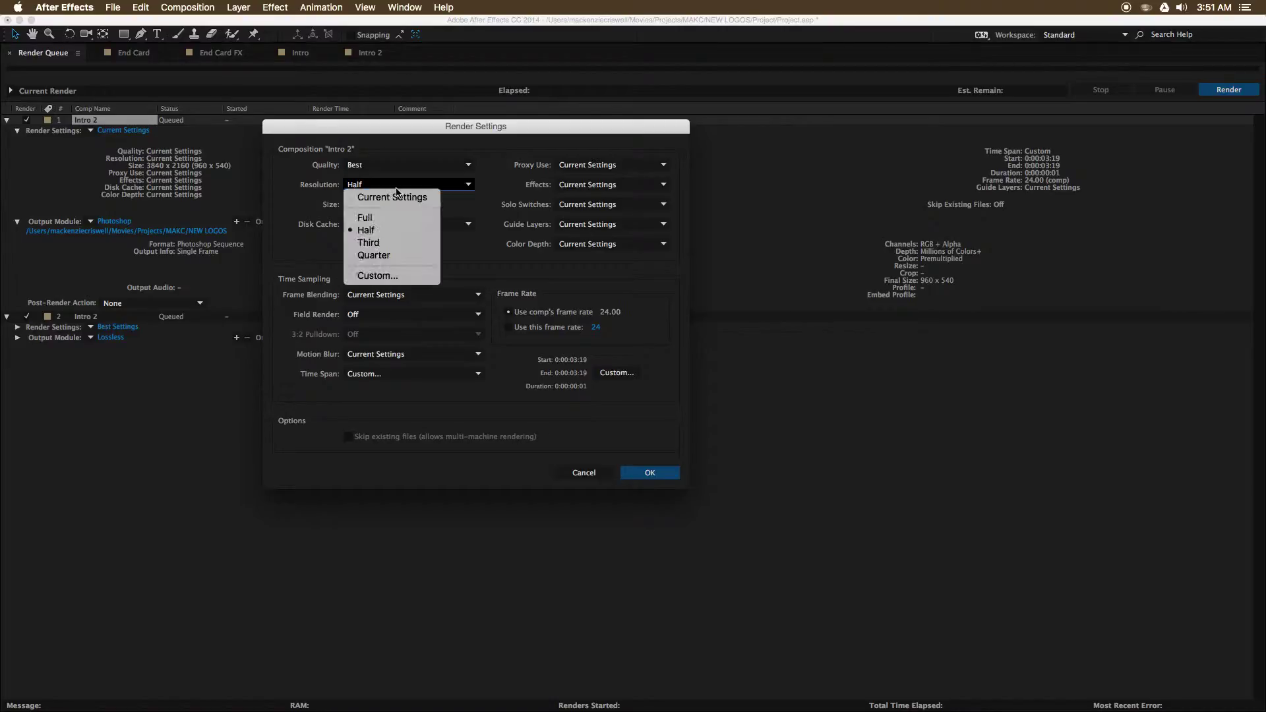
left_click(382, 277)
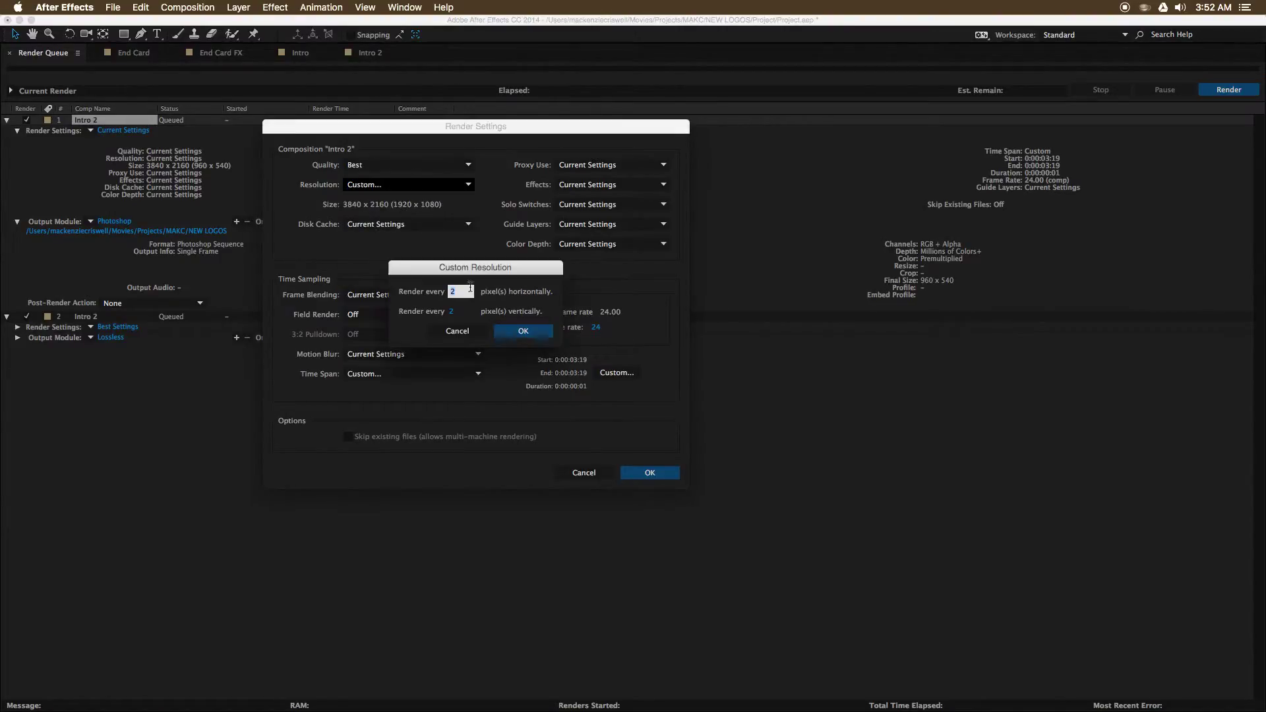
left_click_drag(472, 268, 491, 262)
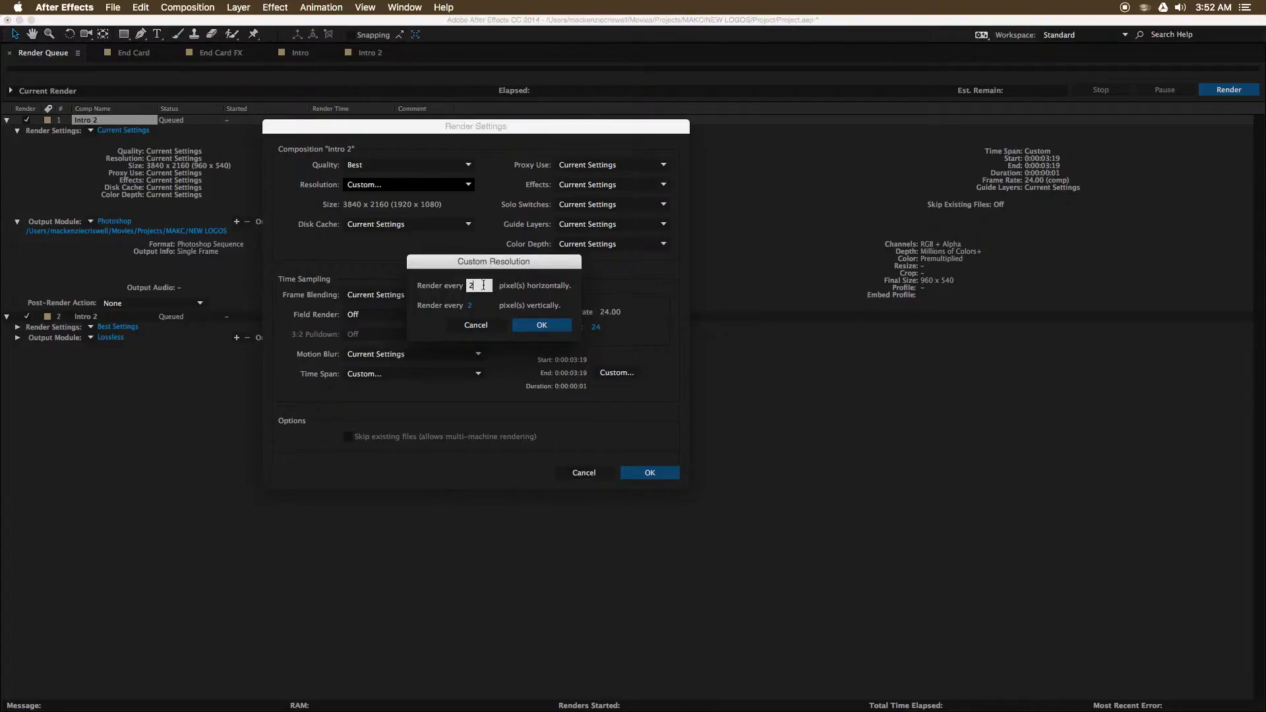
left_click_drag(481, 284, 346, 285)
left_click(463, 290)
left_click(467, 286)
key("BackSpace")
left_click(476, 306)
type("6")
left_click(549, 327)
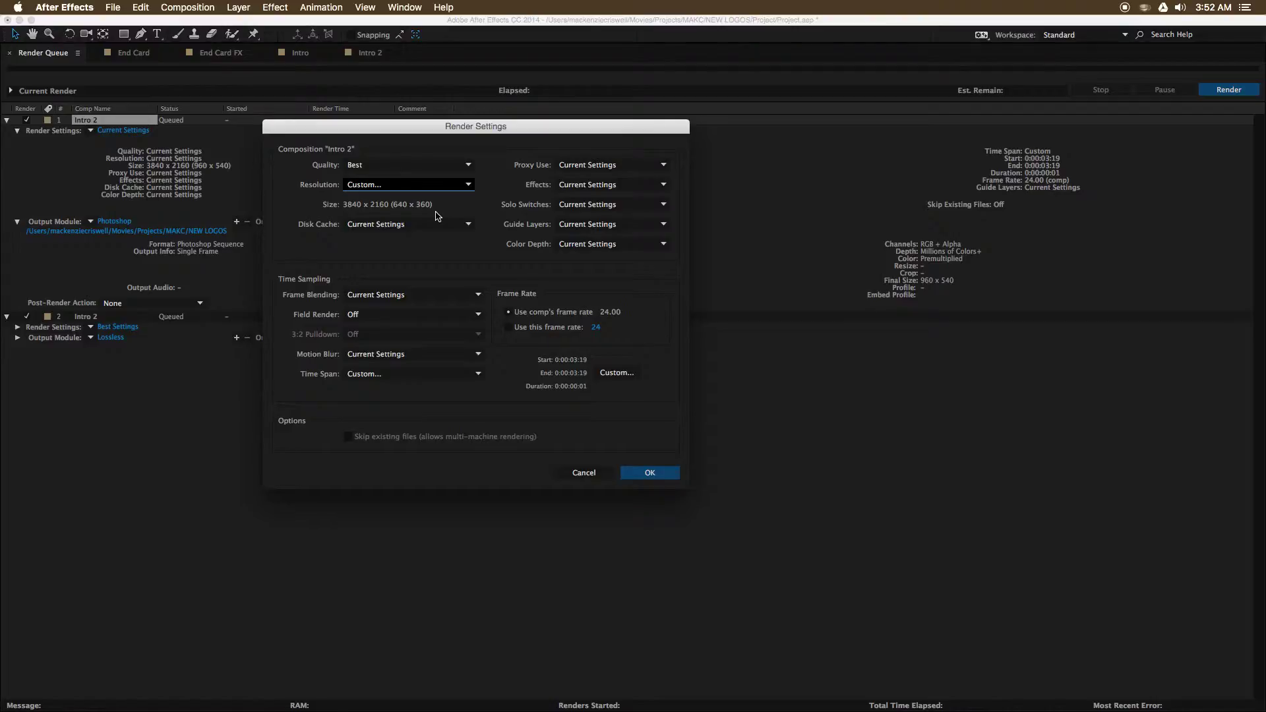
- Set the still frame's render resolution to Half and apply the render settings
left_click(356, 188)
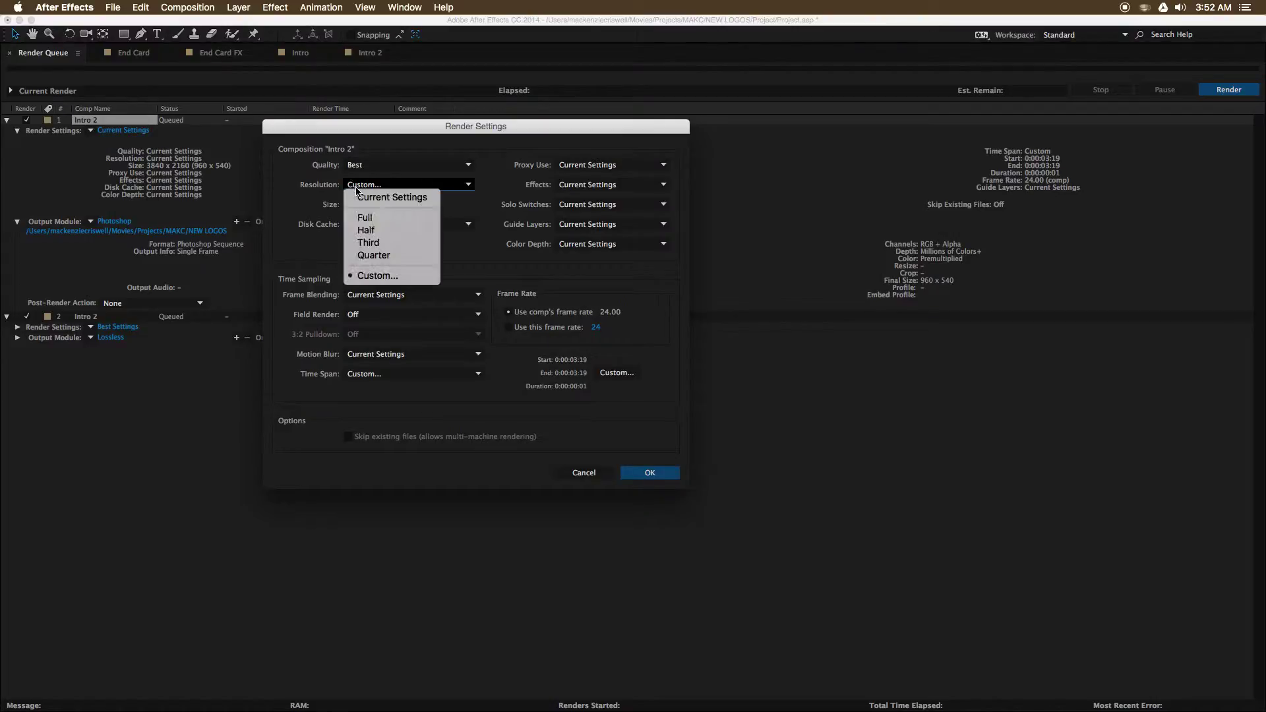
left_click(367, 230)
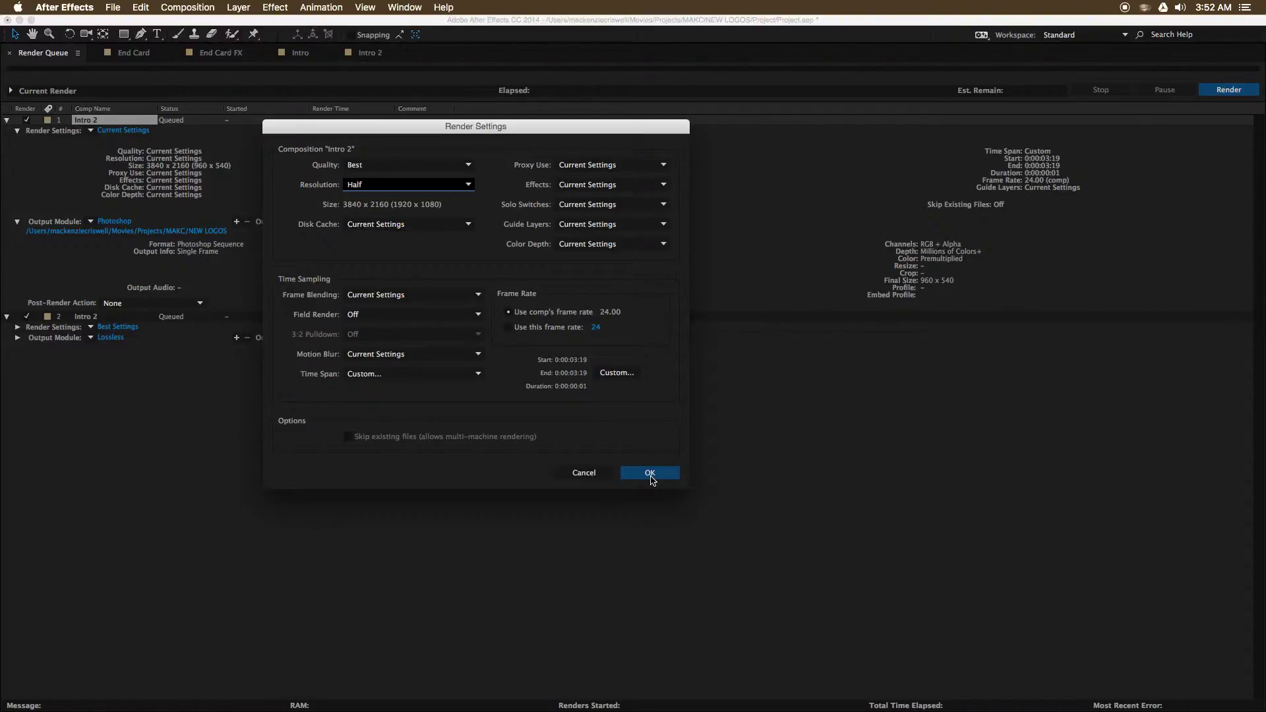
left_click(649, 474)
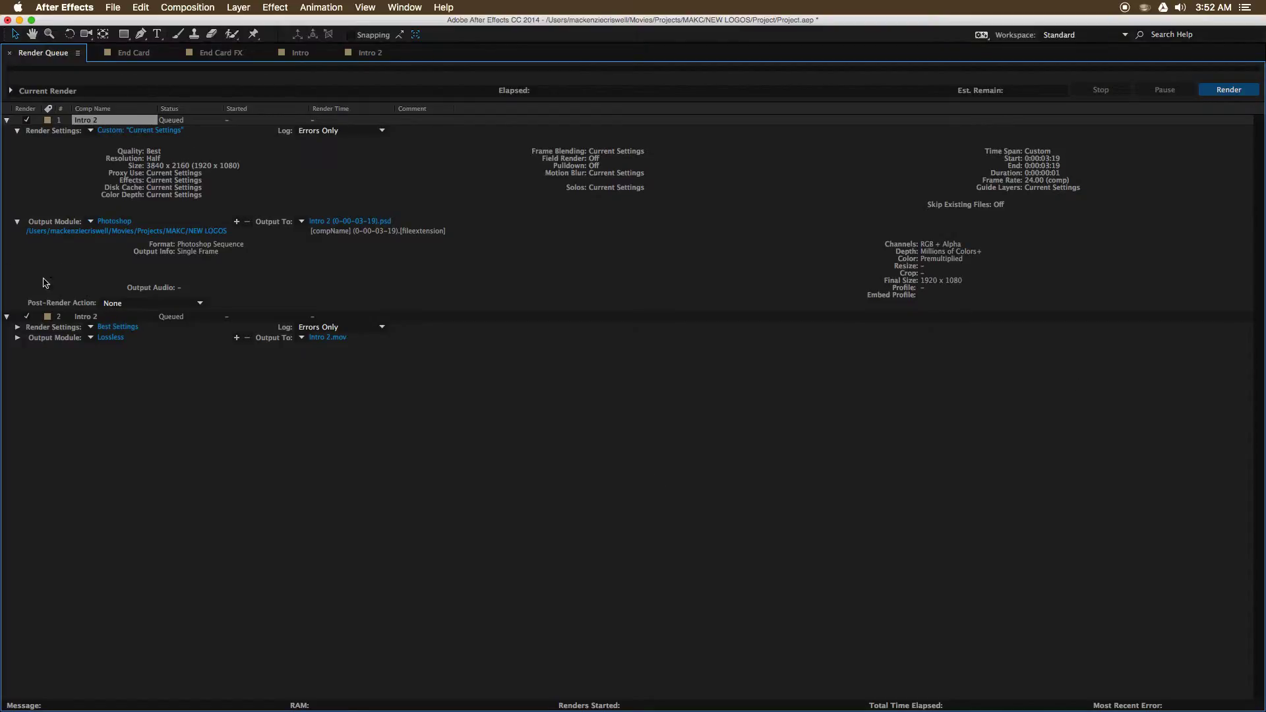
left_click(26, 211)
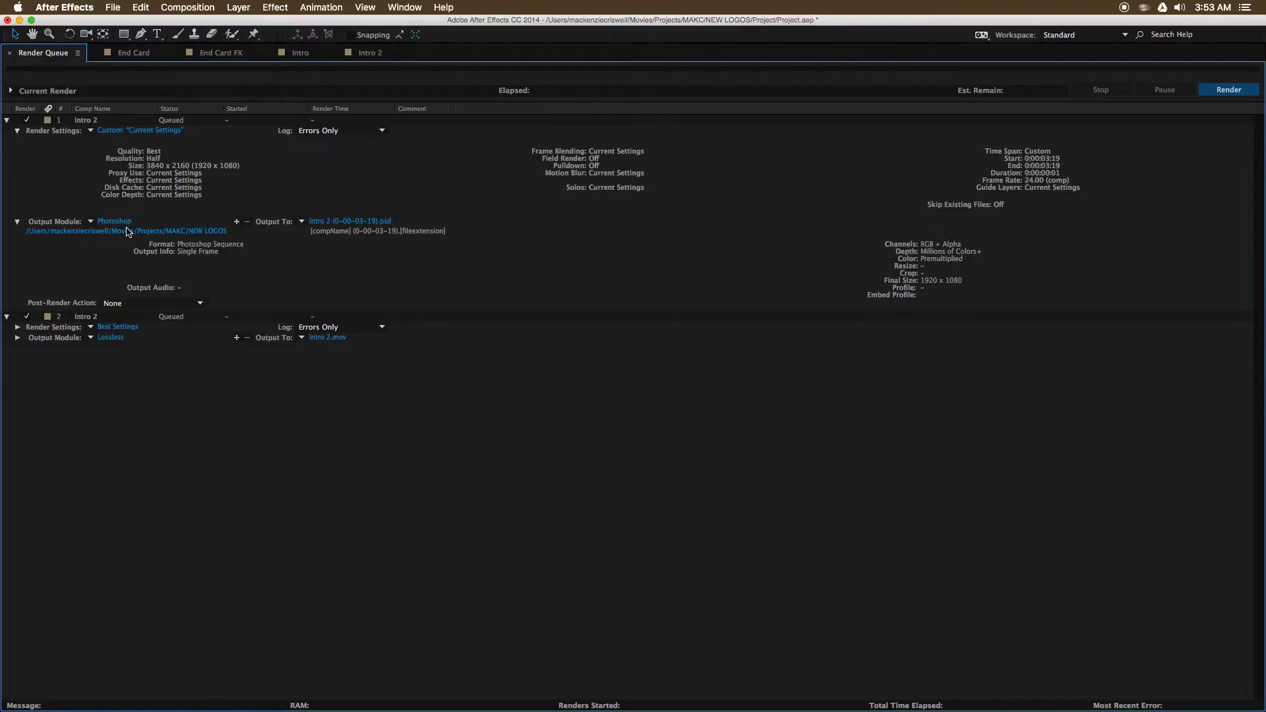
- Direct the still frame's output to the Desktop folder with the file name Single Frame
left_click(339, 225)
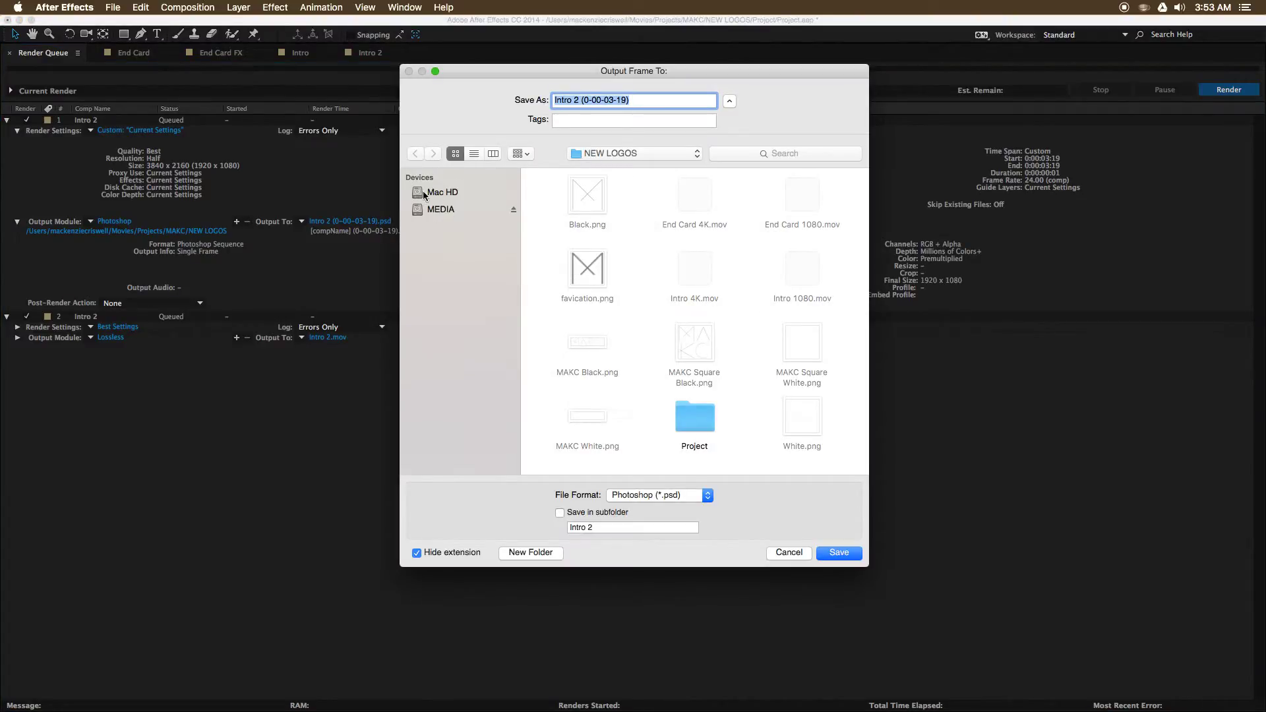
left_click(441, 209)
left_click(485, 195)
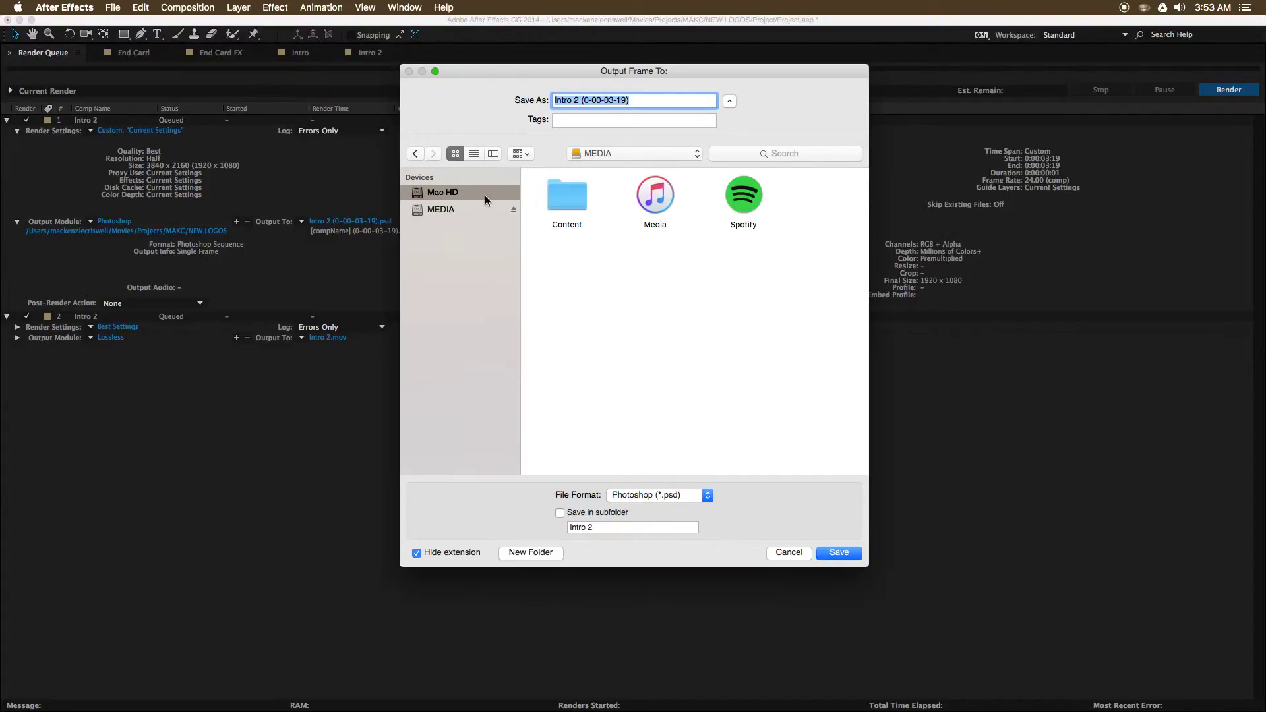
double_click(578, 280)
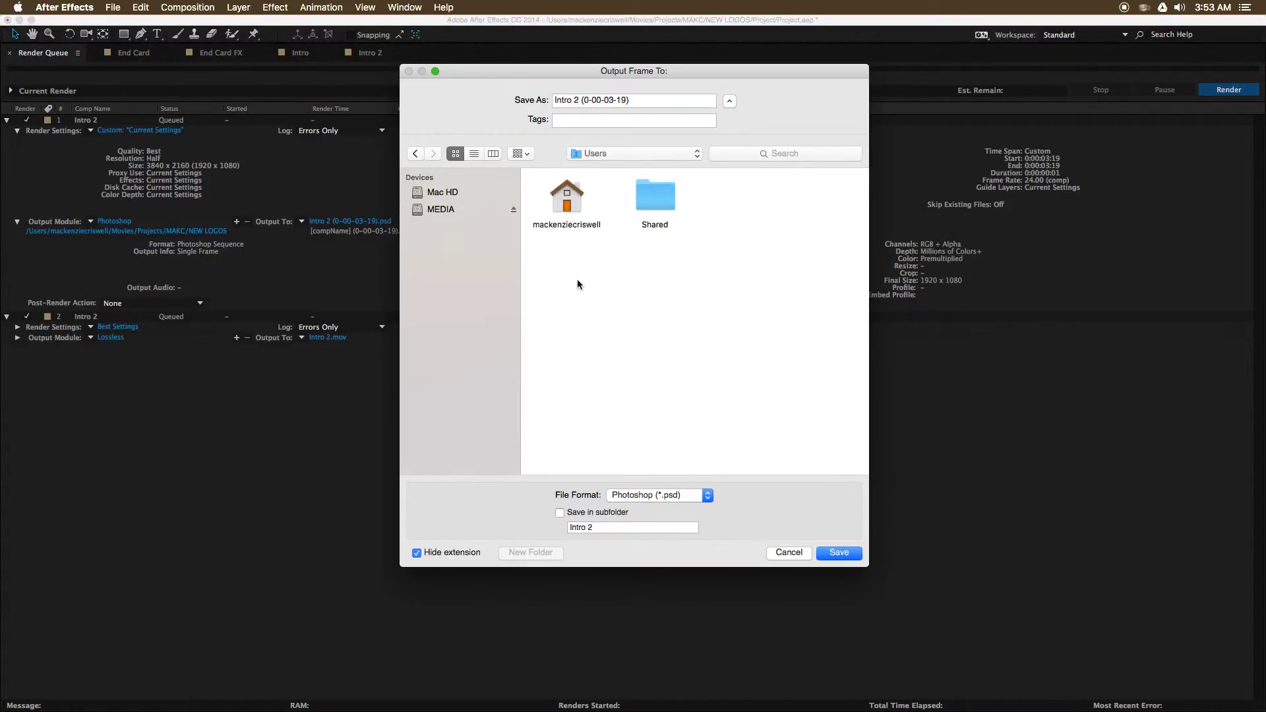
double_click(567, 198)
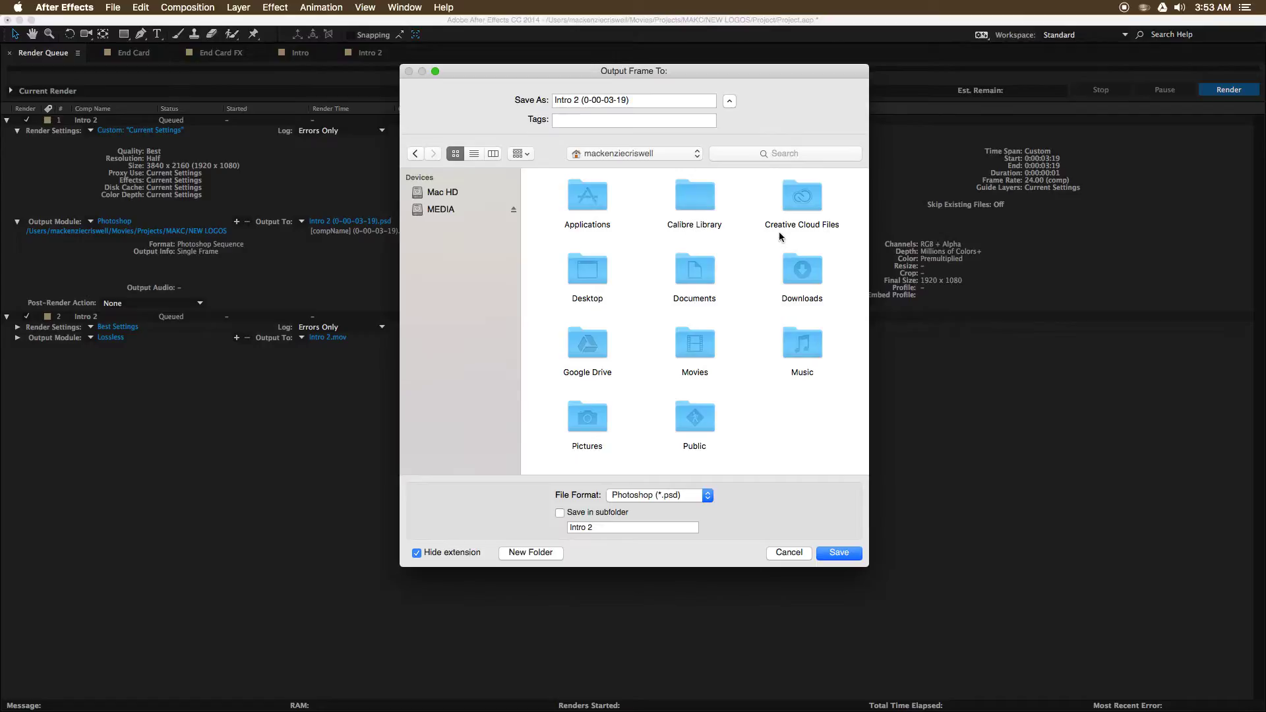
double_click(588, 272)
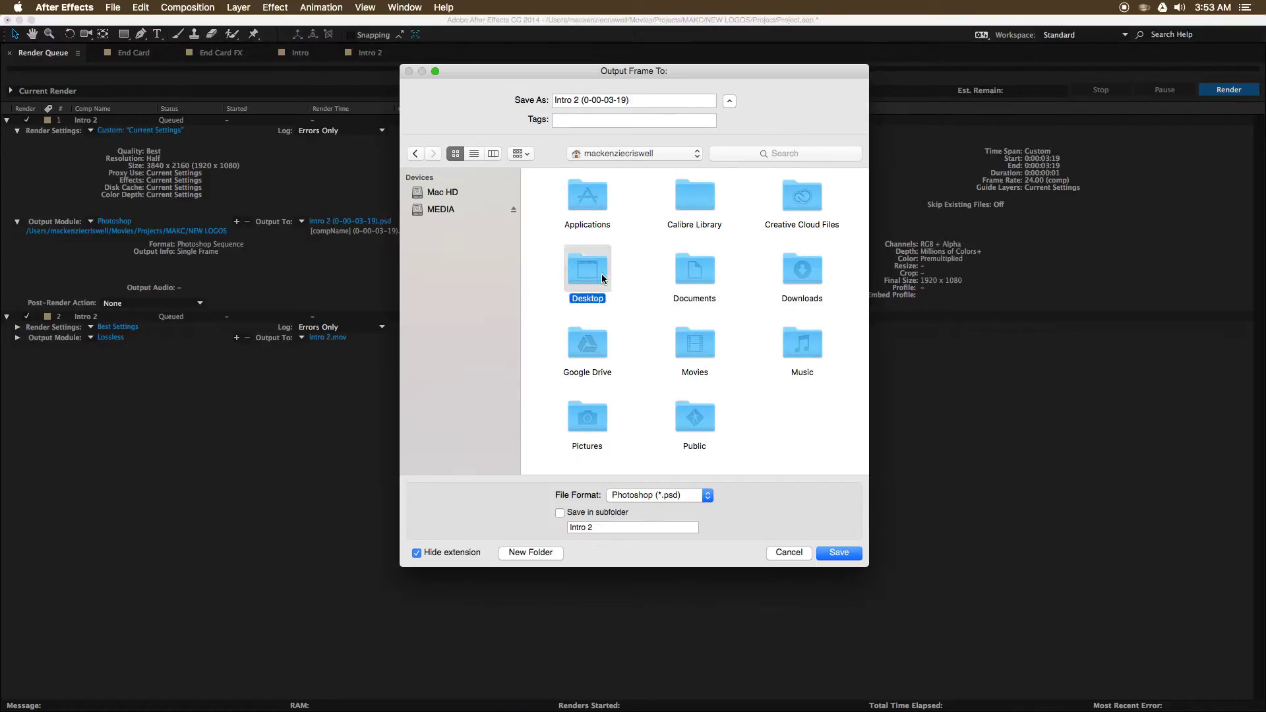
left_click(660, 104)
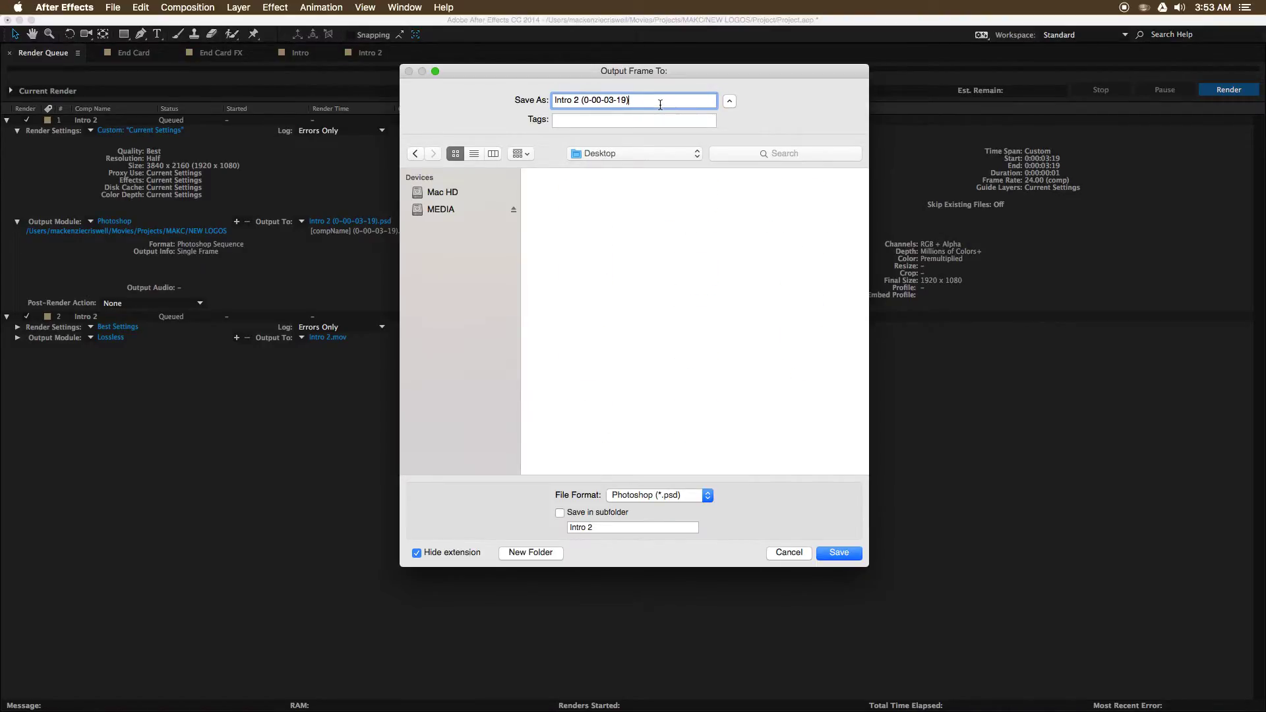
key("super+a")
type("Single Frame")
- Save the still frame's output into a subfolder named Frames and confirm the output destination
left_click(587, 519)
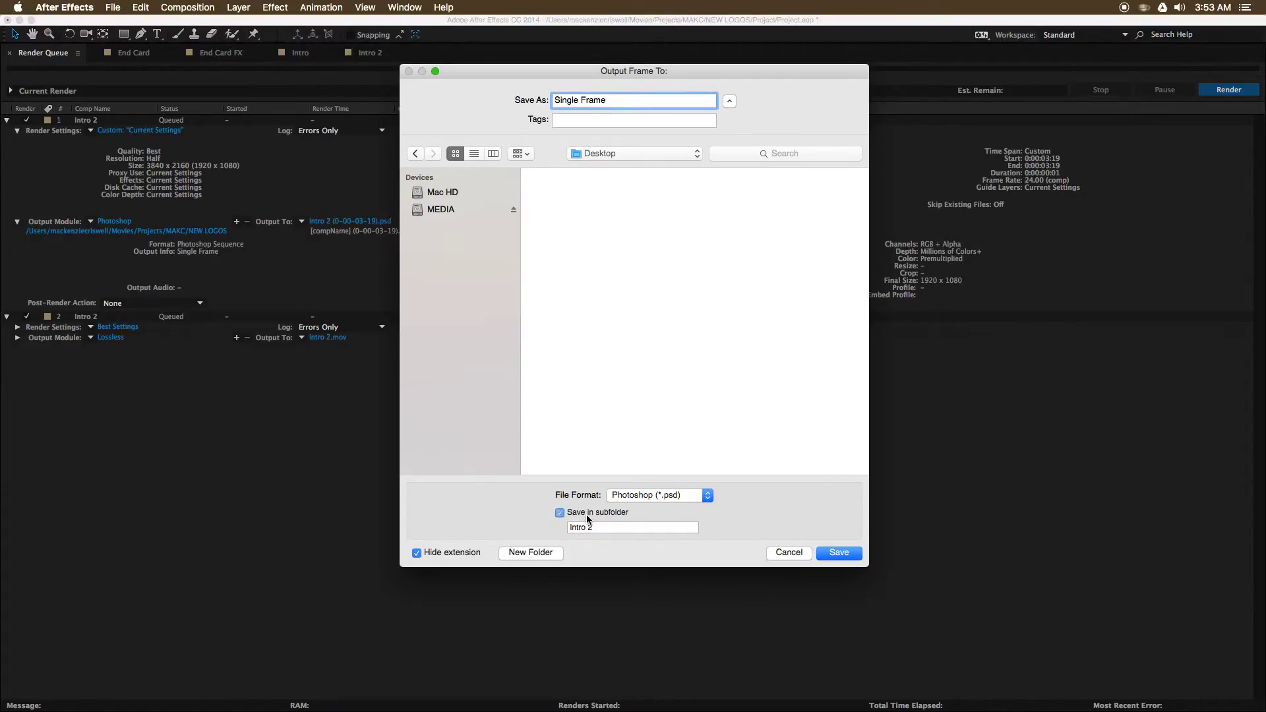
left_click(619, 526)
key("super+a")
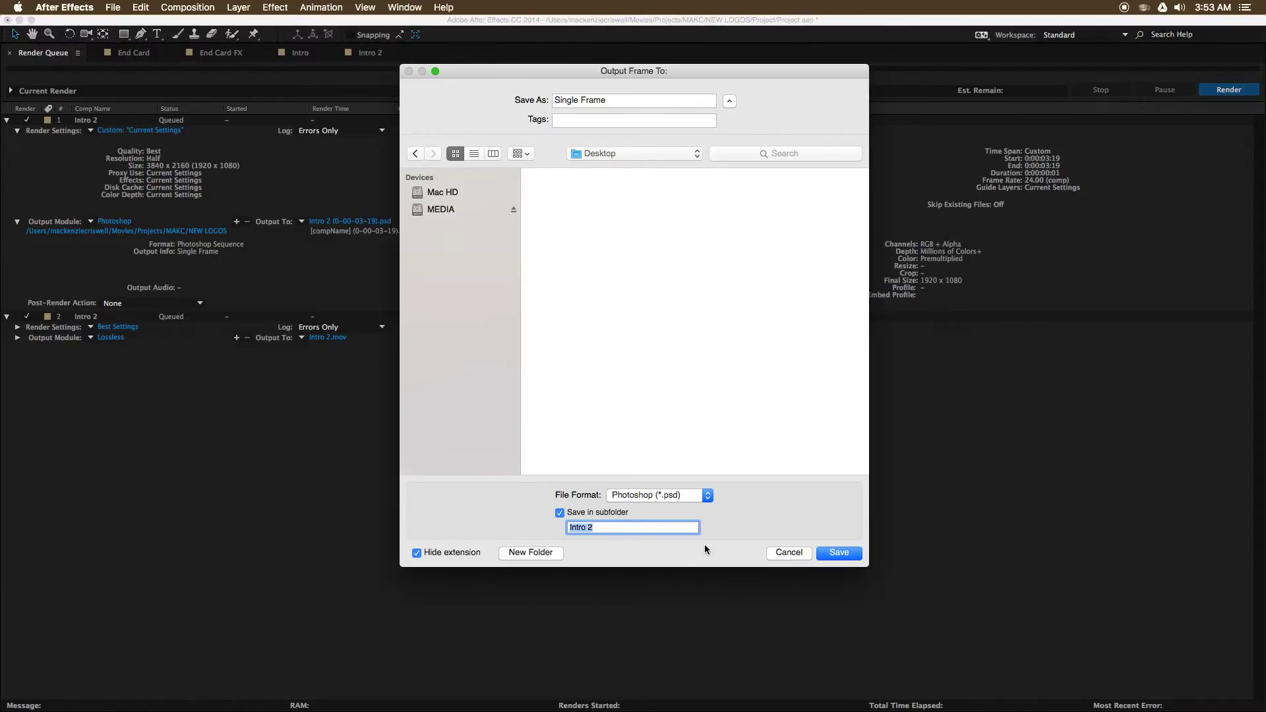
type("Int")
key("BackSpace")
key("BackSpace")
key("BackSpace")
type("Frames")
left_click(837, 549)
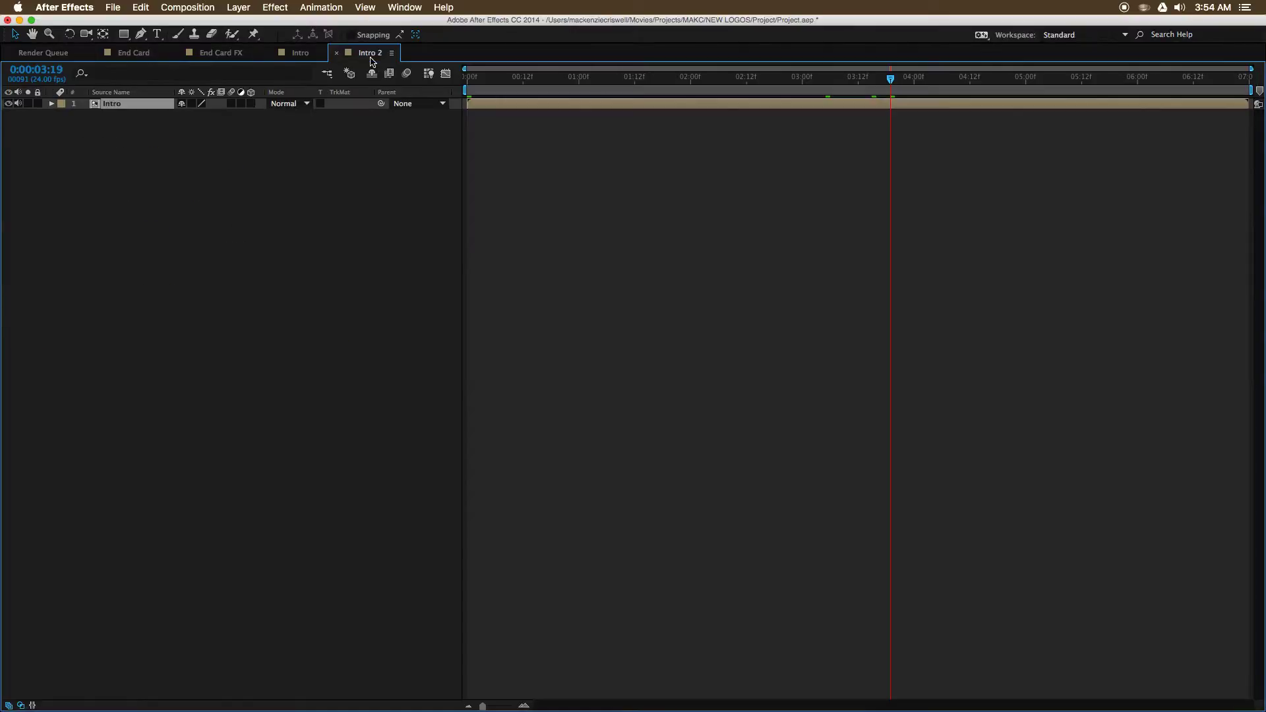
- Review the Save Frame As options for the Intro 2 composition, including Photoshop Layers, and return to the render queue
left_click(60, 55)
left_click(371, 53)
left_click(188, 7)
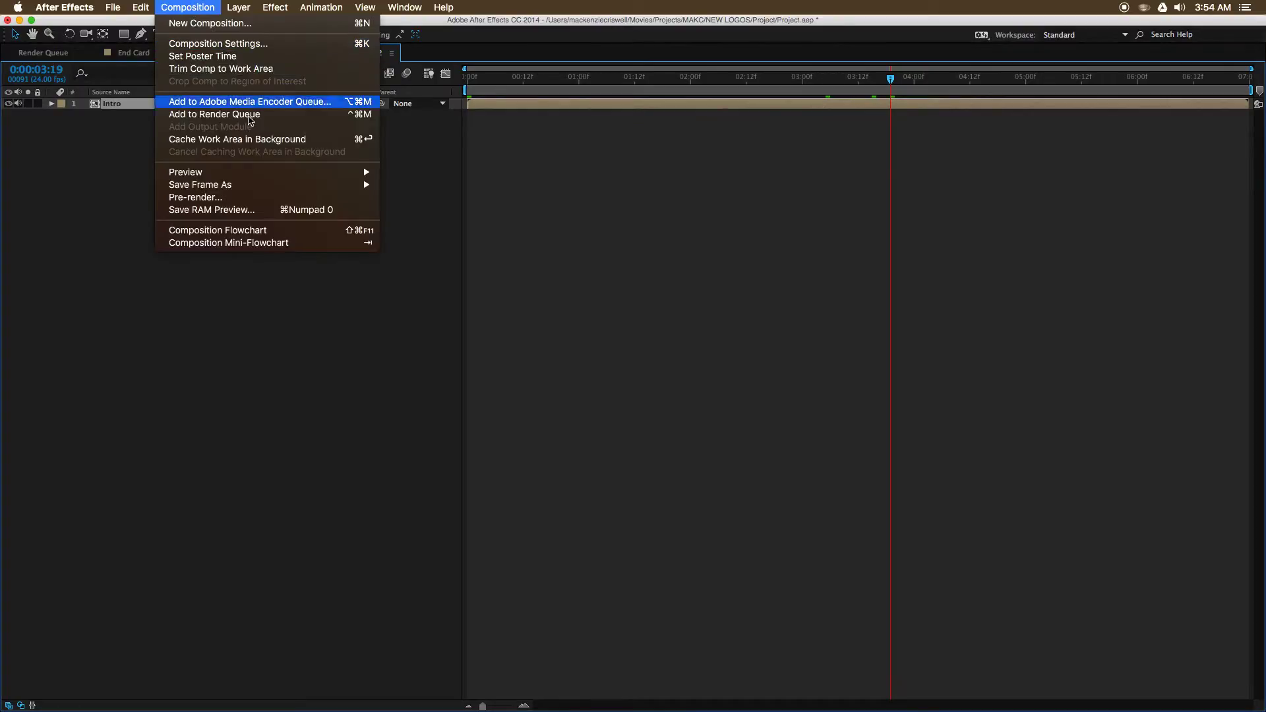
mouse_move(252, 185)
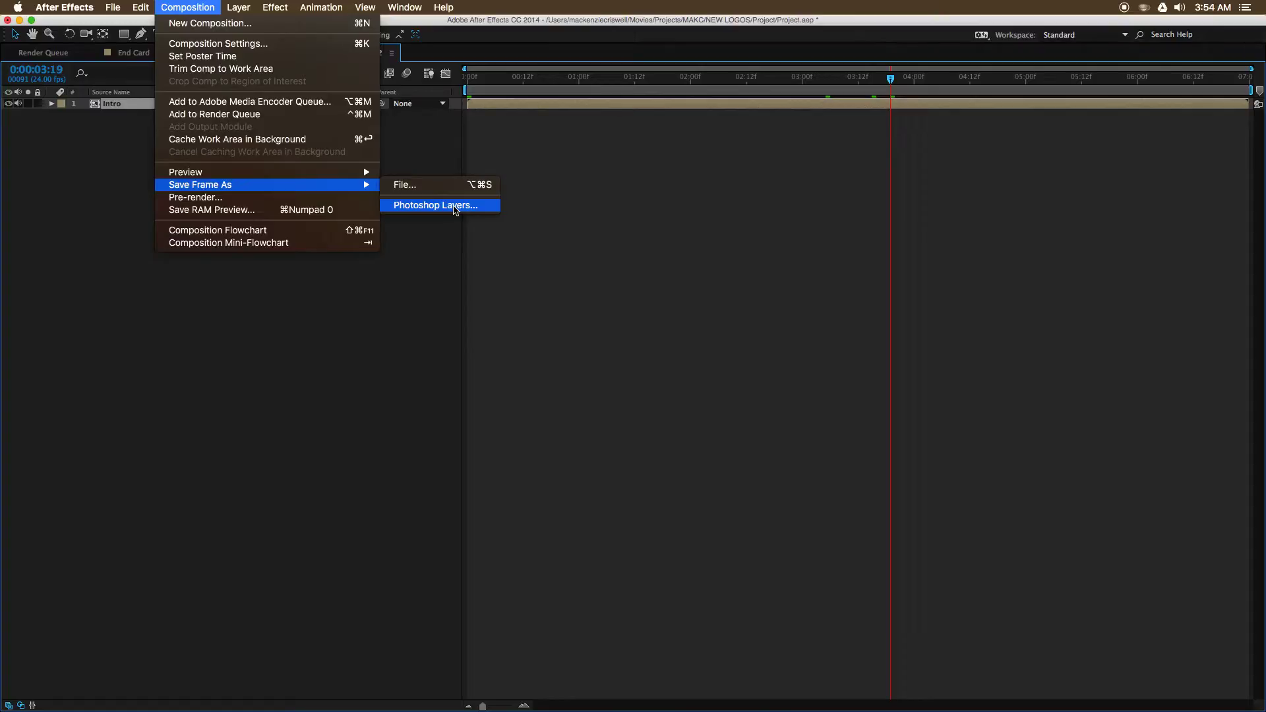
left_click(765, 216)
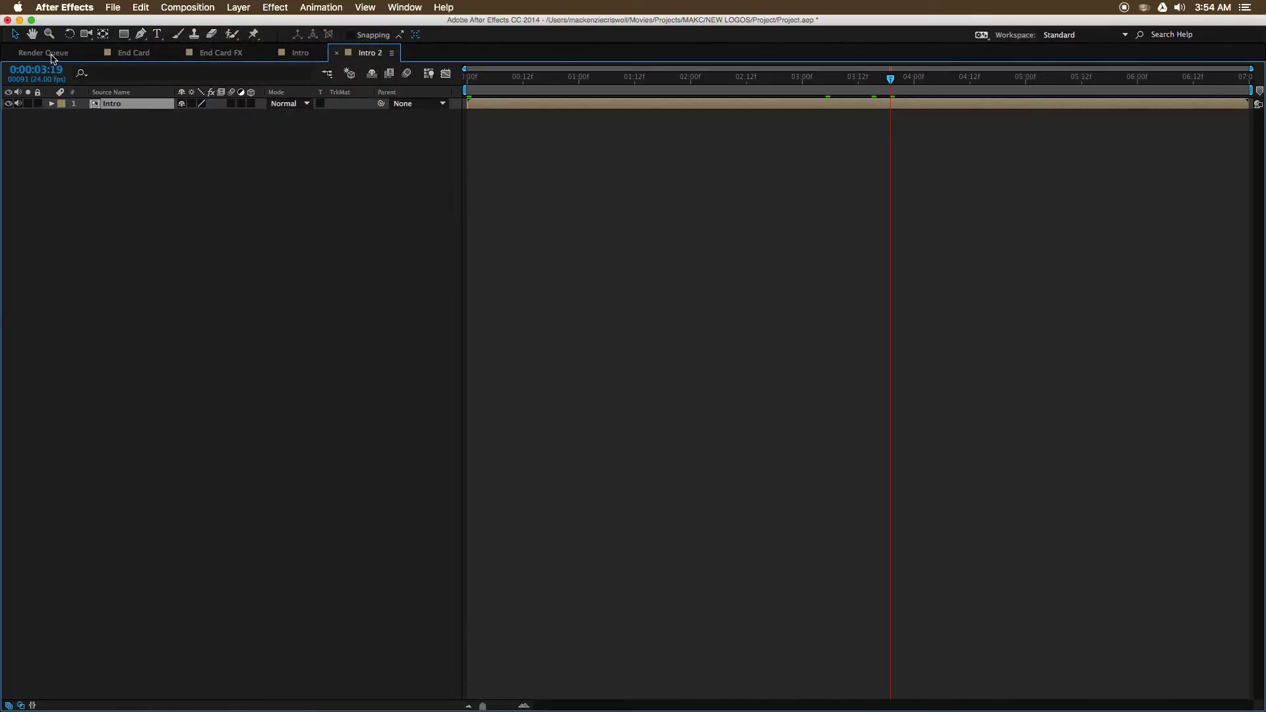
left_click(52, 56)
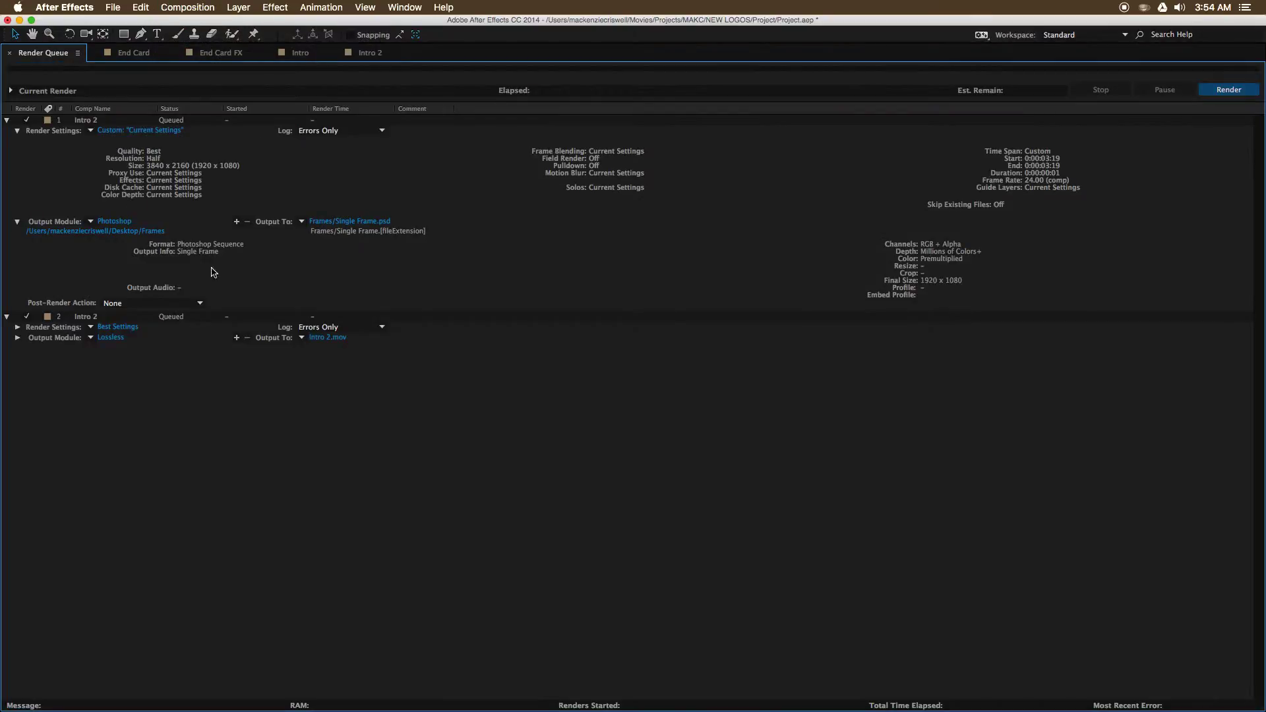
- Open the still frame's output module settings and review the Color Management options before returning to the main options
left_click(112, 223)
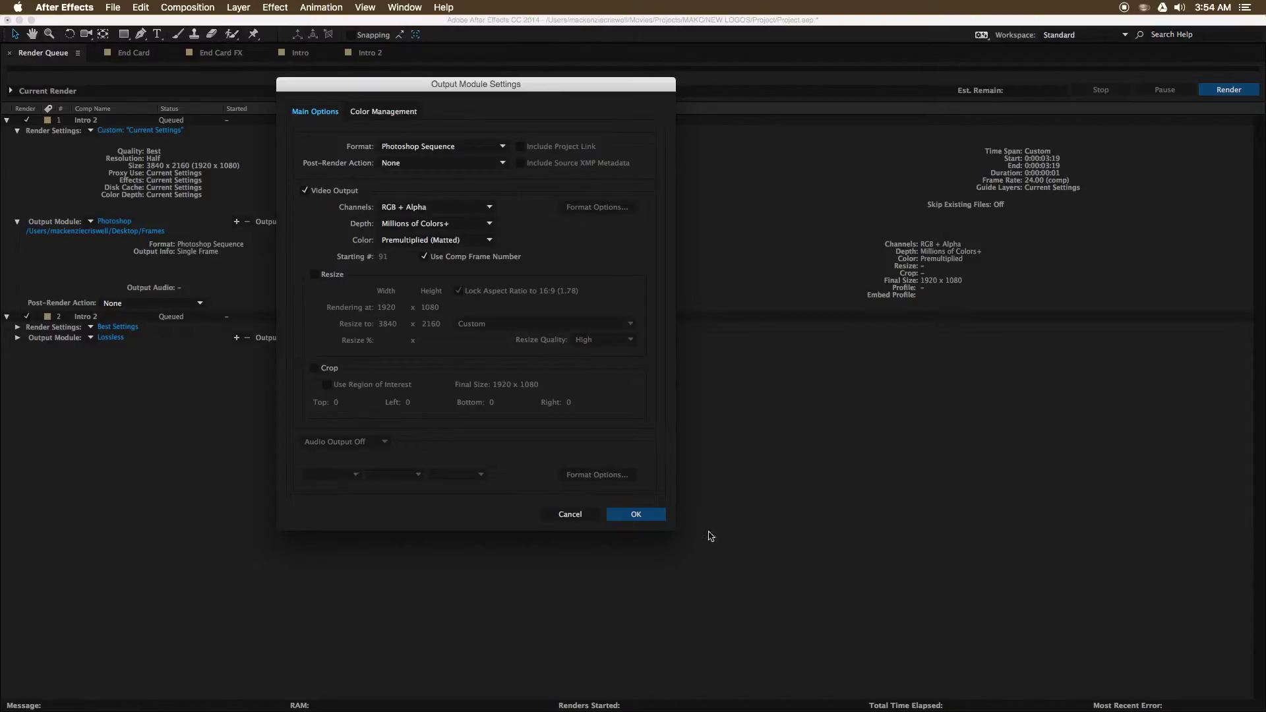
left_click_drag(488, 85, 661, 102)
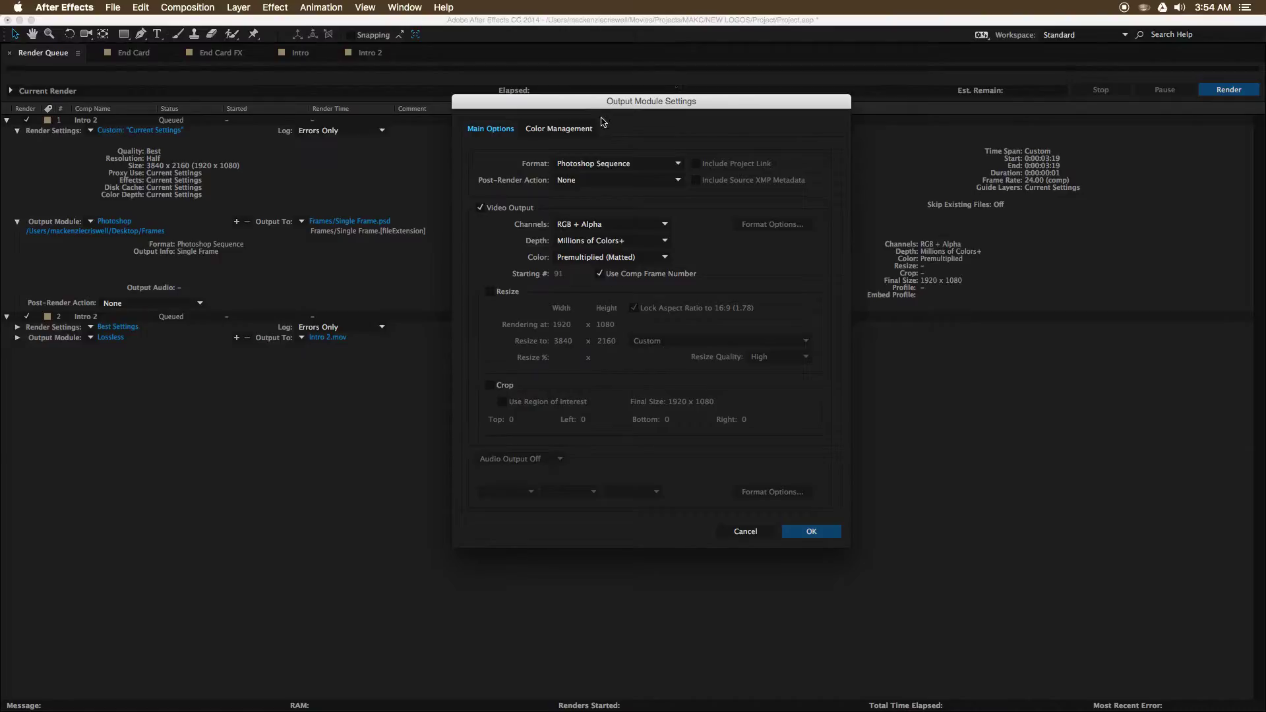
left_click(550, 132)
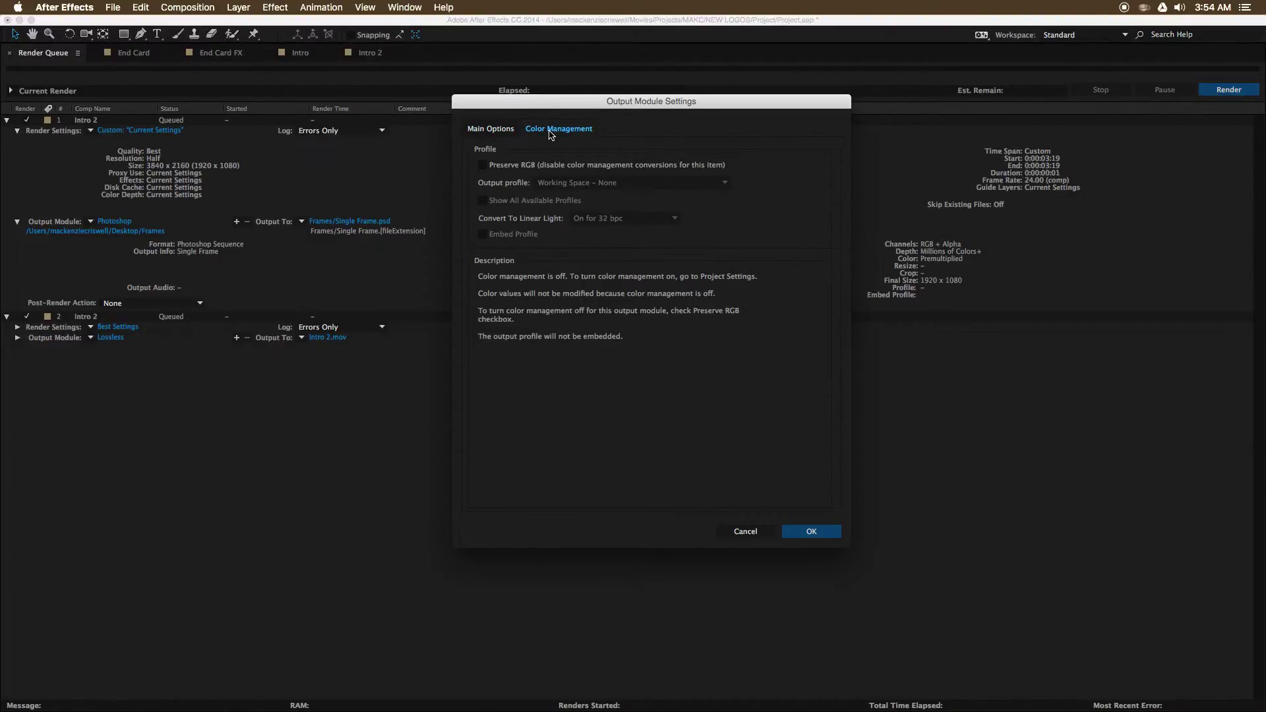
left_click(491, 132)
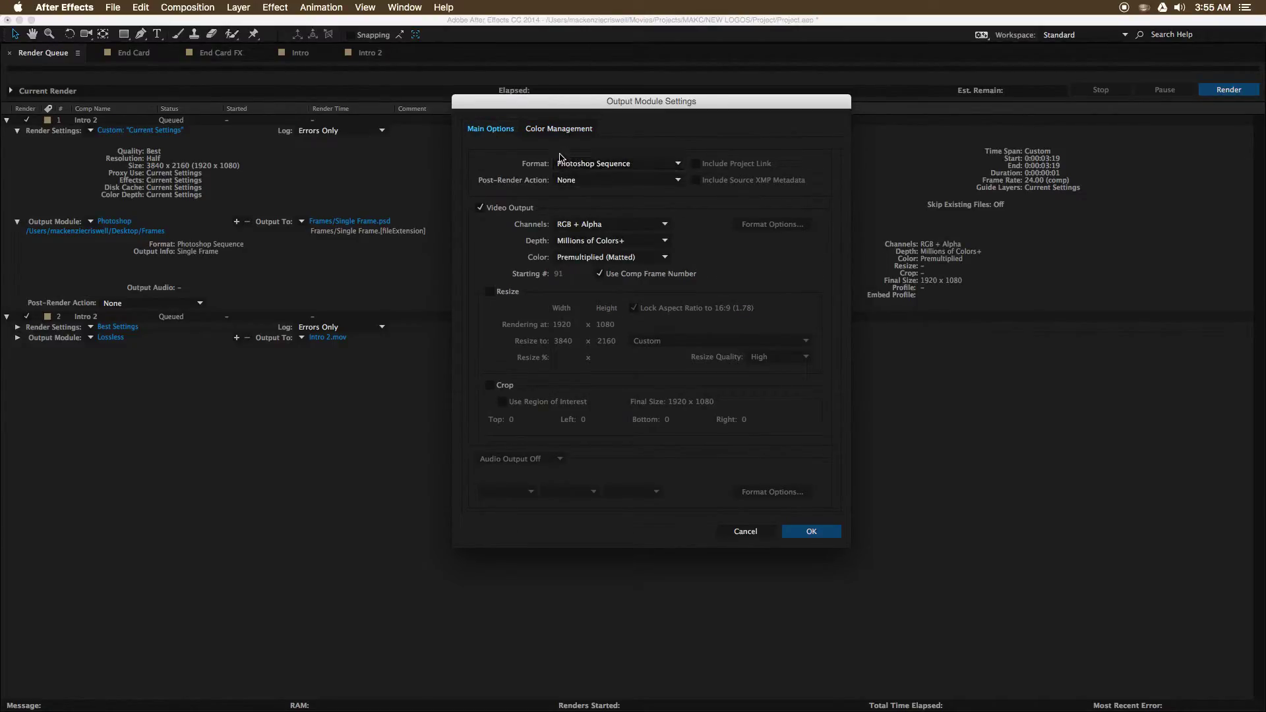
- Try JPEG Sequence as the still frame's output format and check its quality and format options
left_click(641, 165)
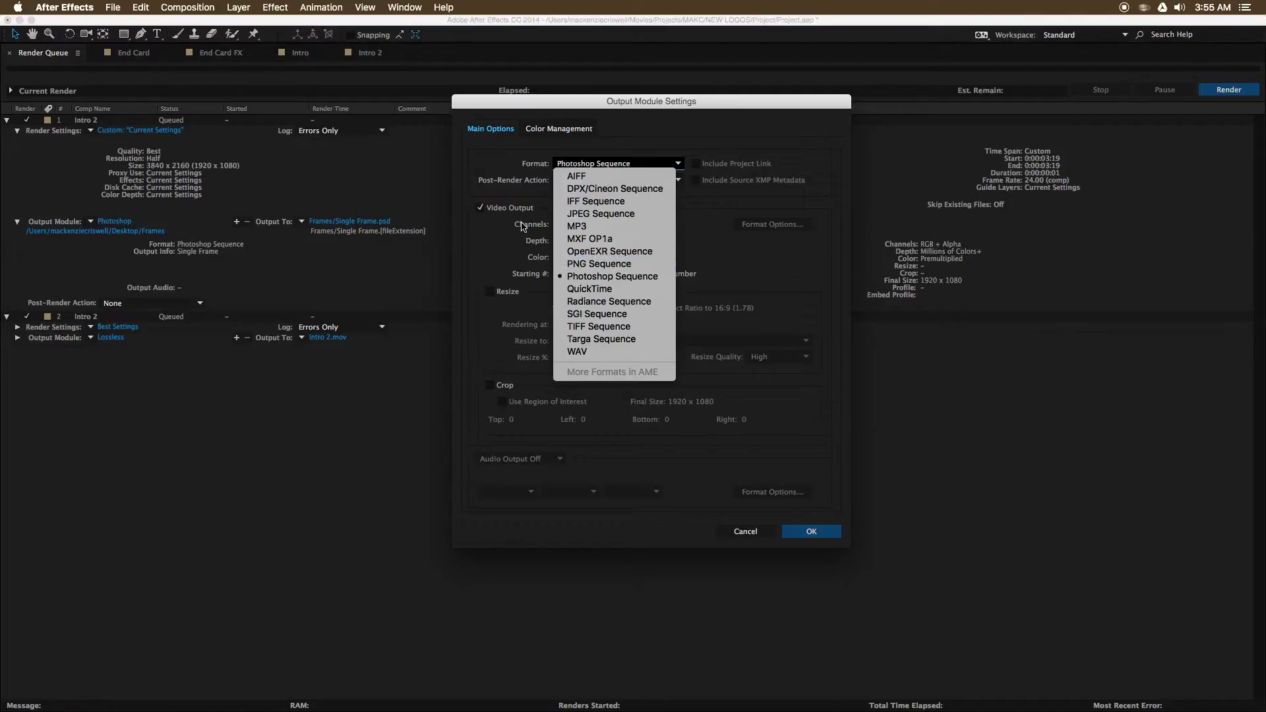
left_click(619, 213)
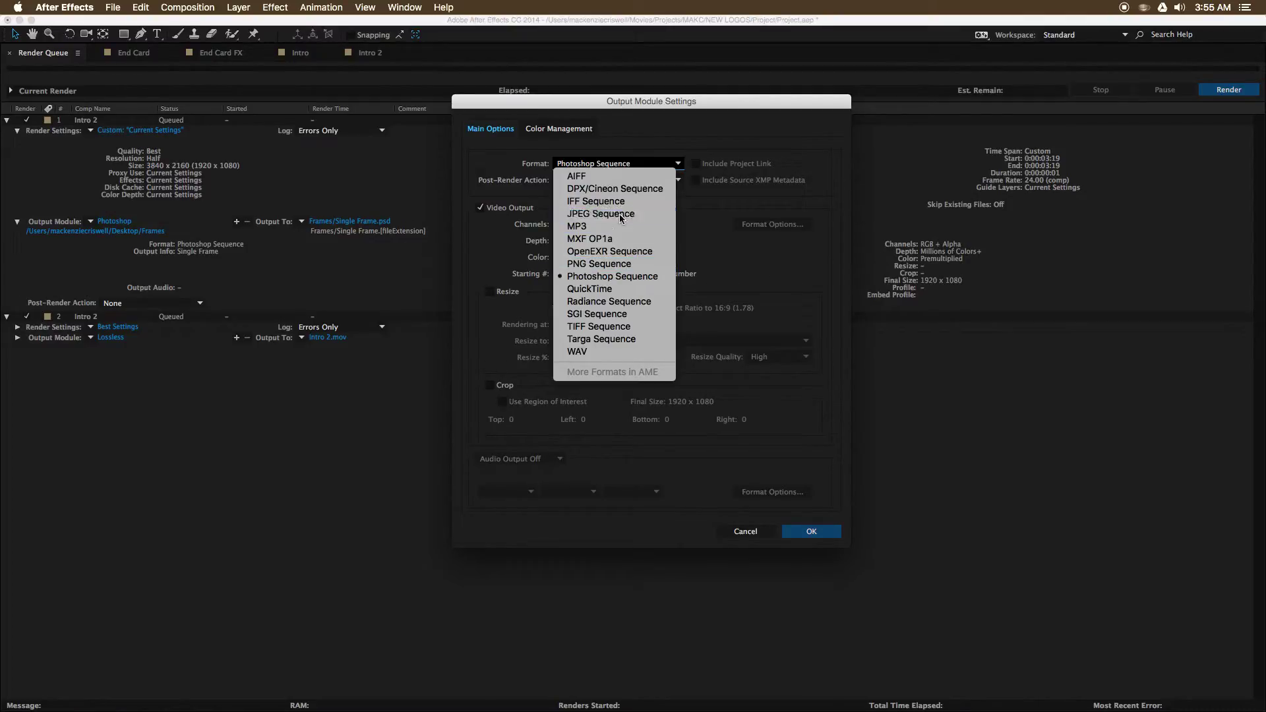
left_click(801, 228)
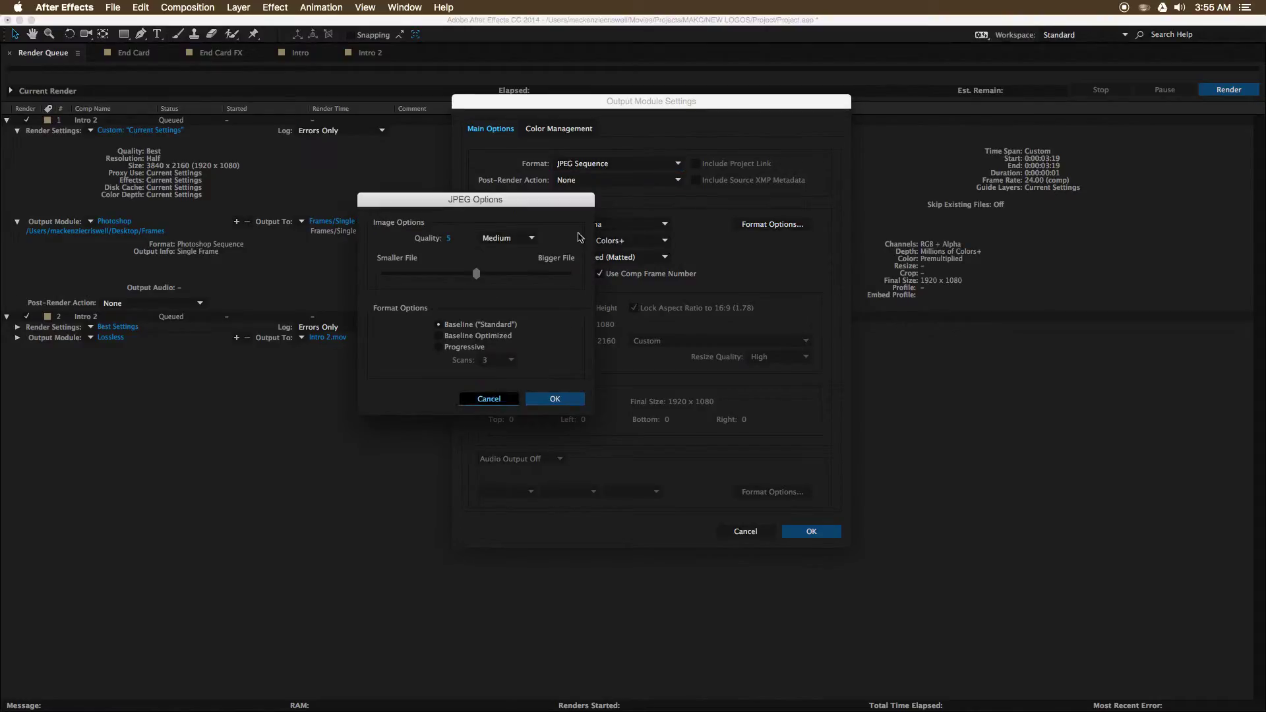
left_click(555, 398)
- Set the still frame's output format to PNG Sequence with compression None, trying the Interlaced option along the way
left_click(617, 164)
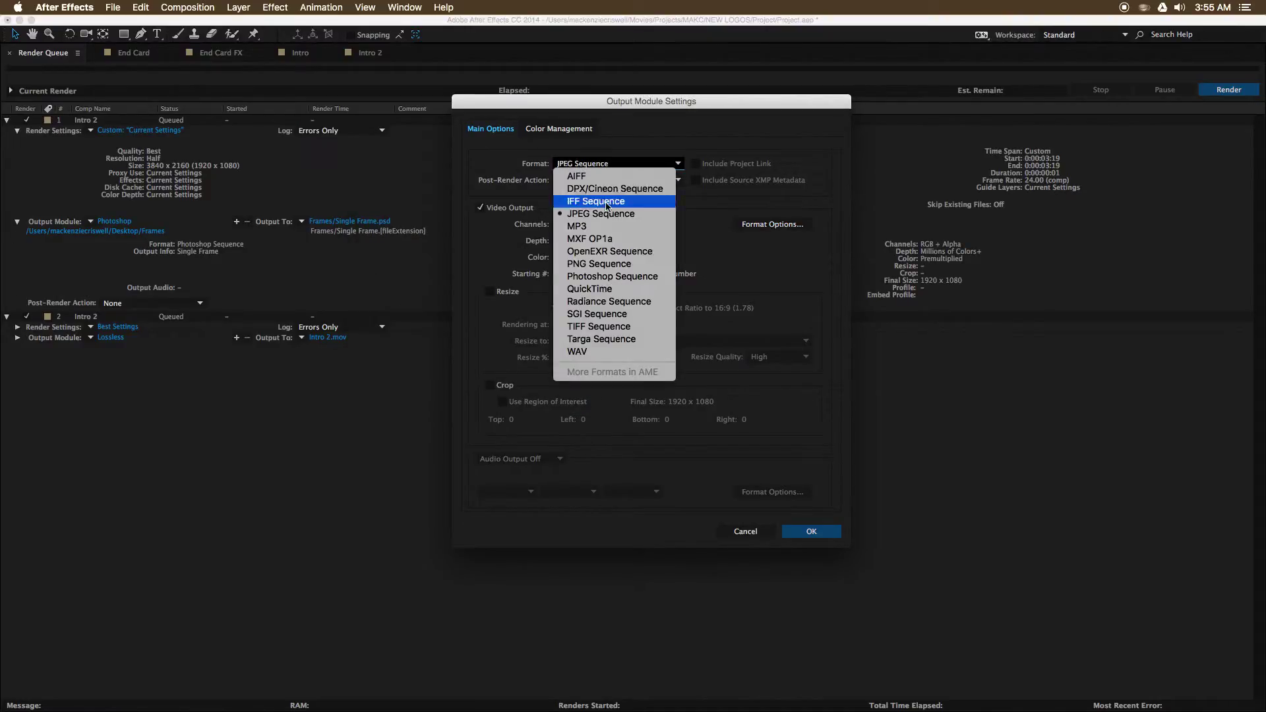
left_click(616, 263)
left_click(768, 226)
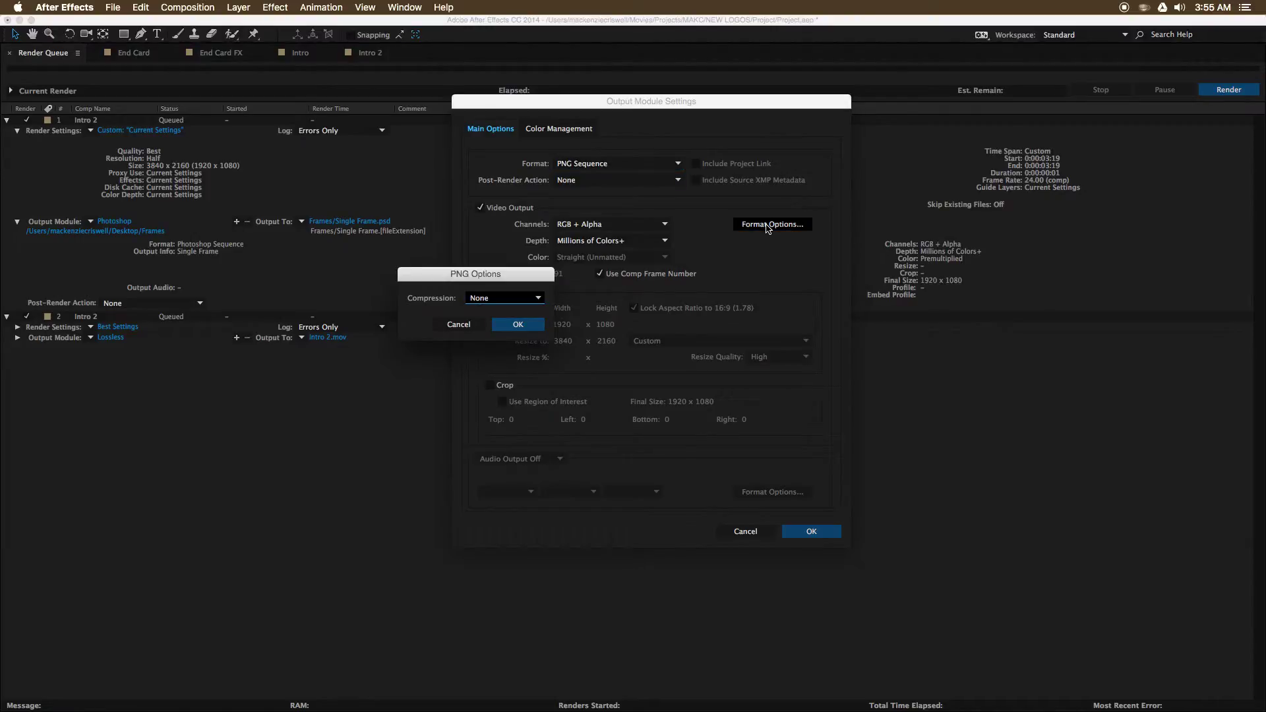
left_click(507, 298)
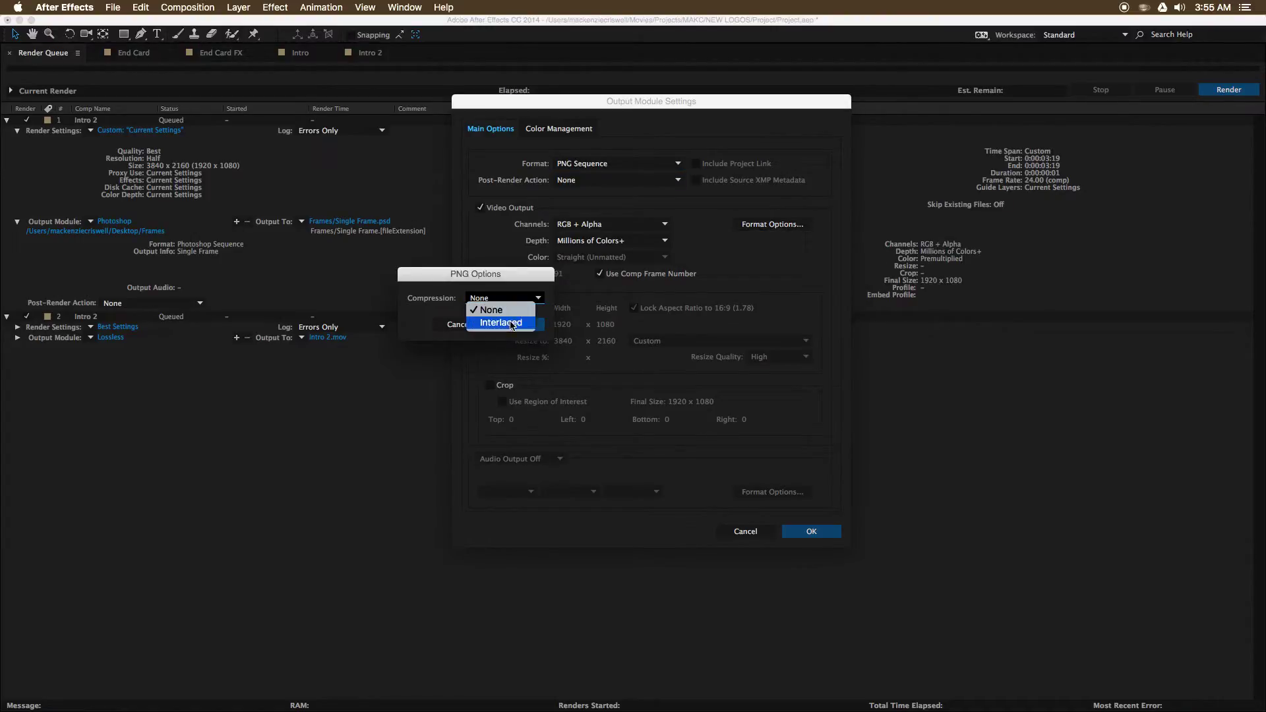
left_click(501, 322)
left_click(504, 298)
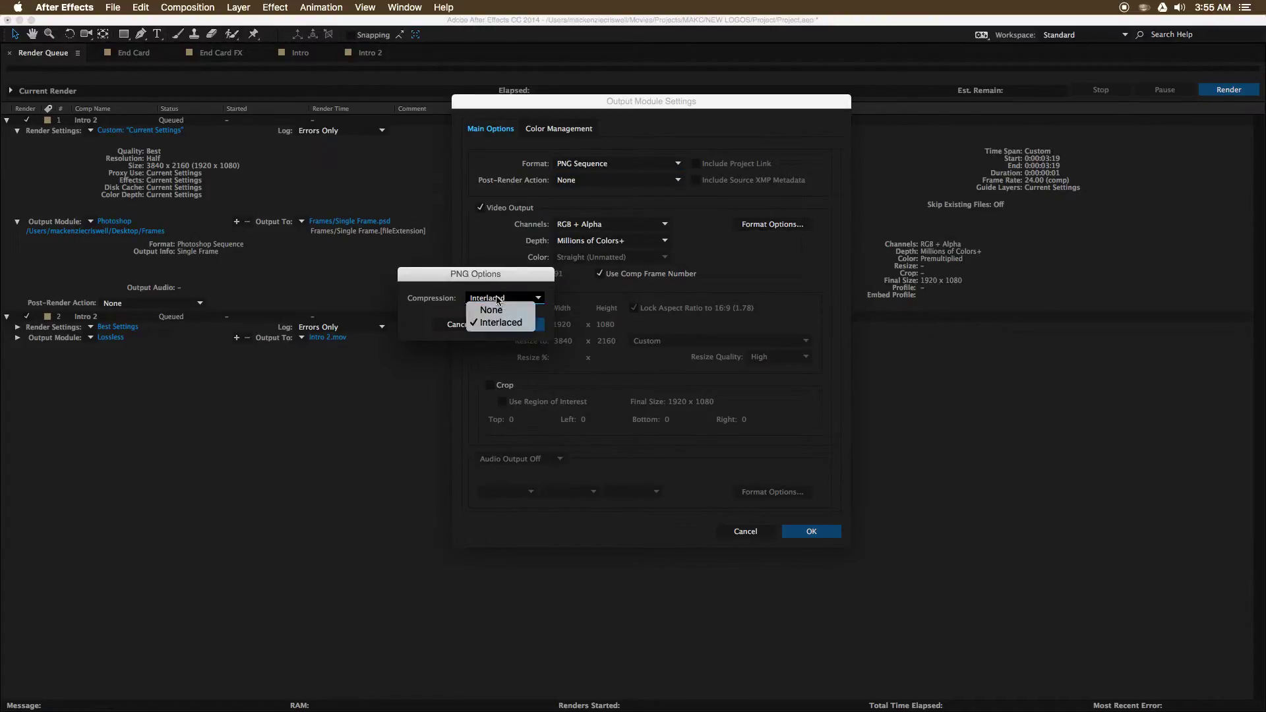
left_click(505, 306)
left_click(517, 325)
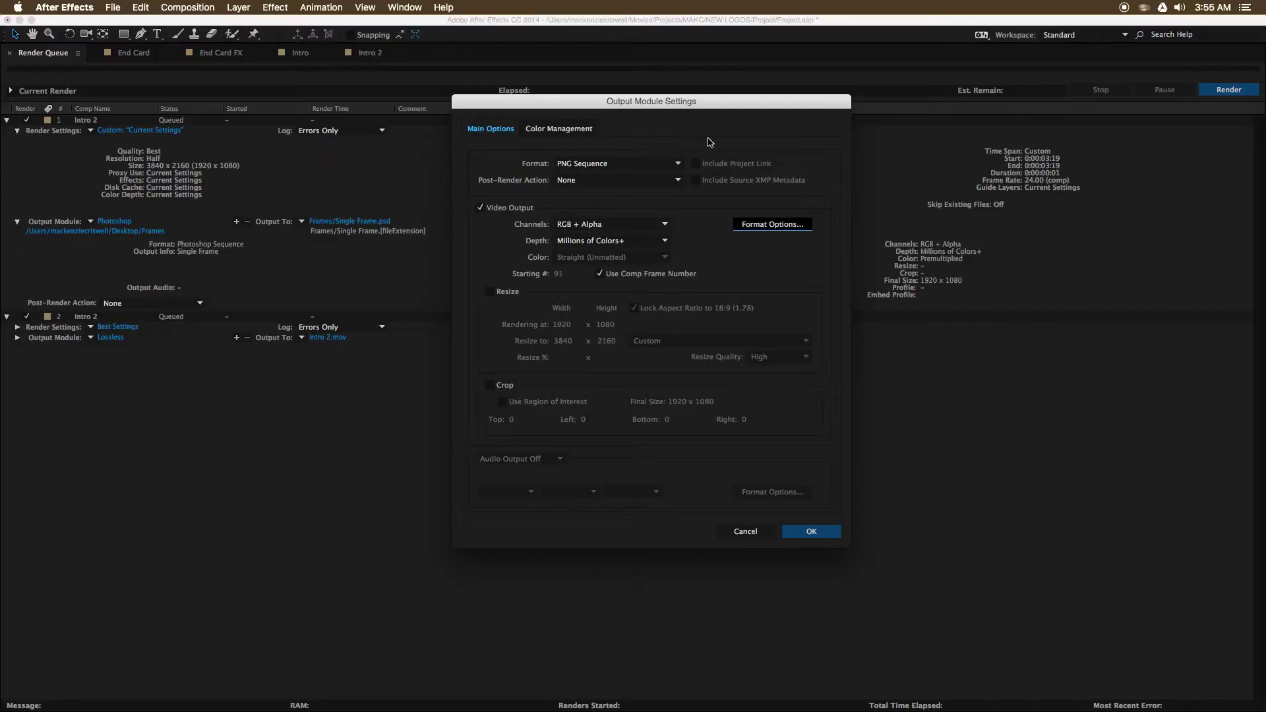
- Try RGB as the PNG output's channels and switch back to RGB + Alpha
left_click(650, 229)
left_click(651, 214)
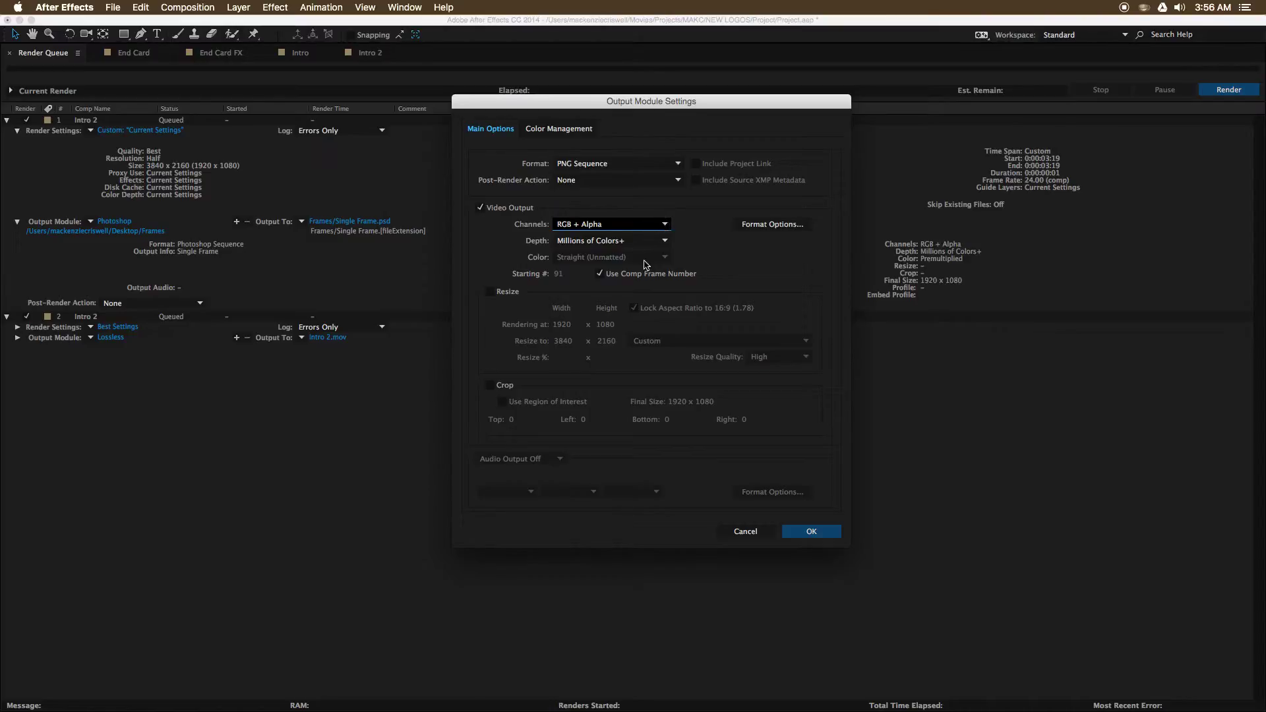
left_click(637, 225)
left_click(626, 237)
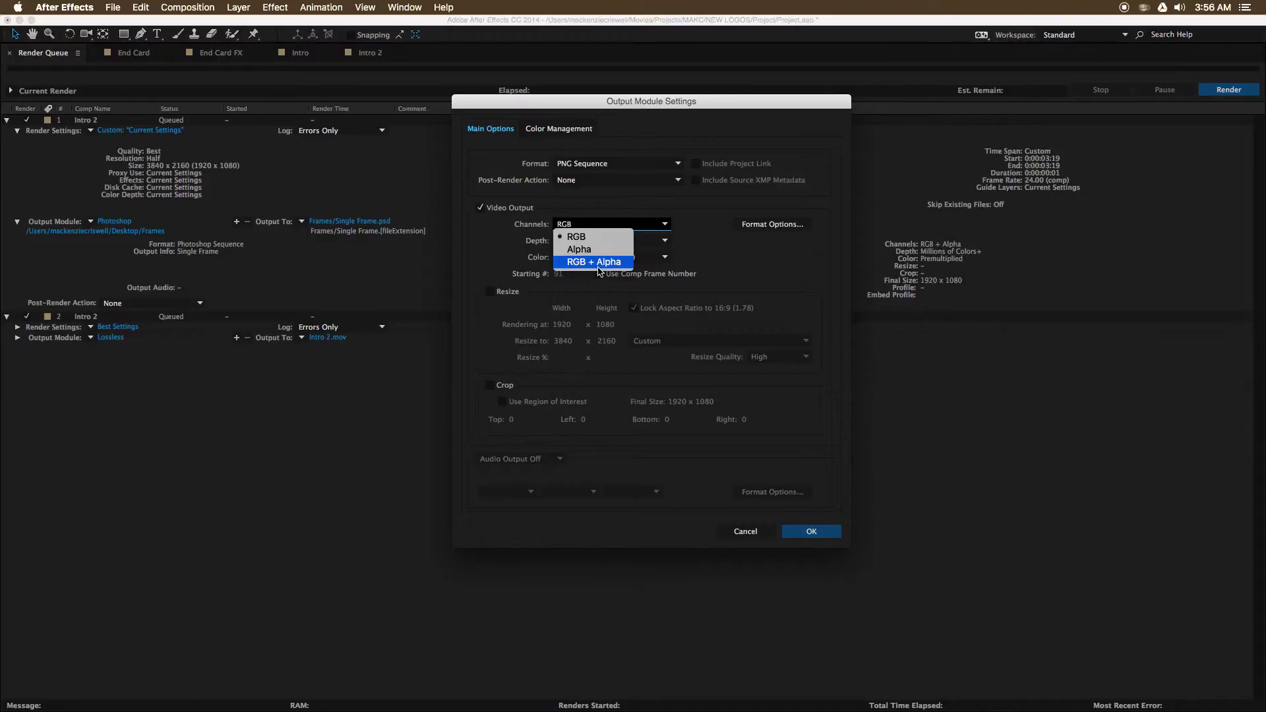
left_click(599, 262)
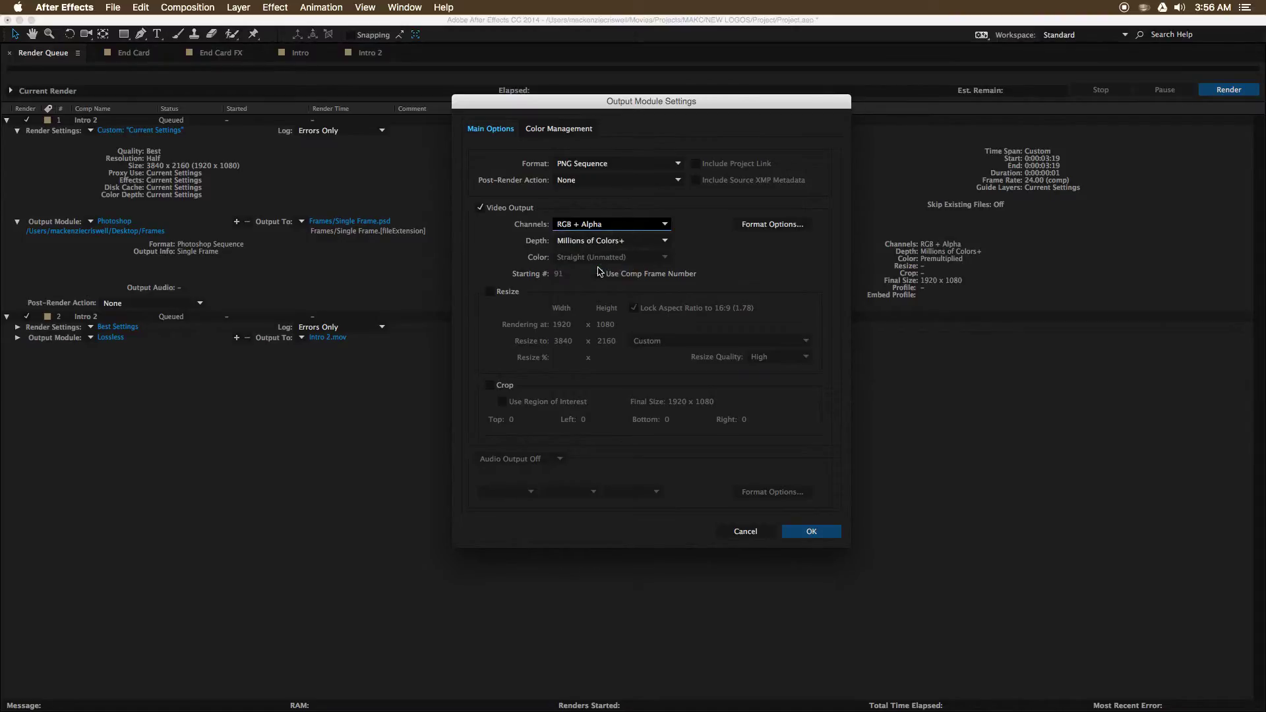
- Try a depth of Trillions of Colors+ for the PNG output and return to Millions of Colors+
left_click(622, 243)
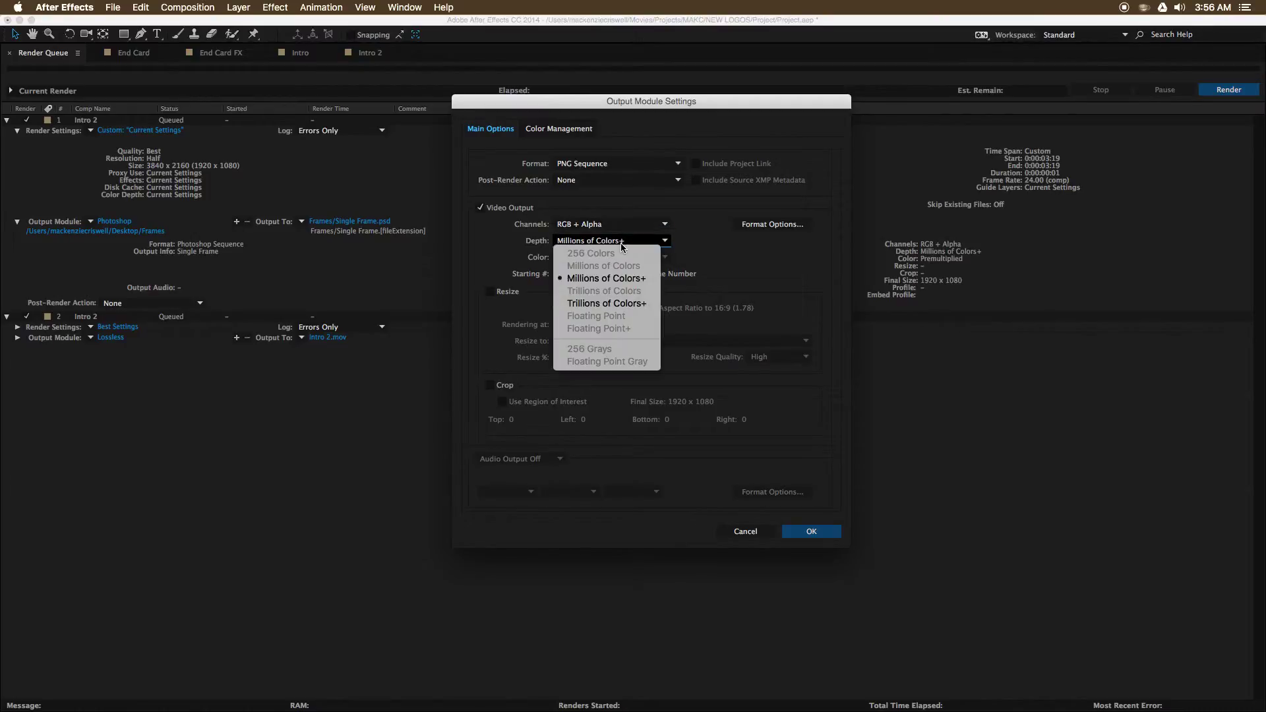
left_click(605, 304)
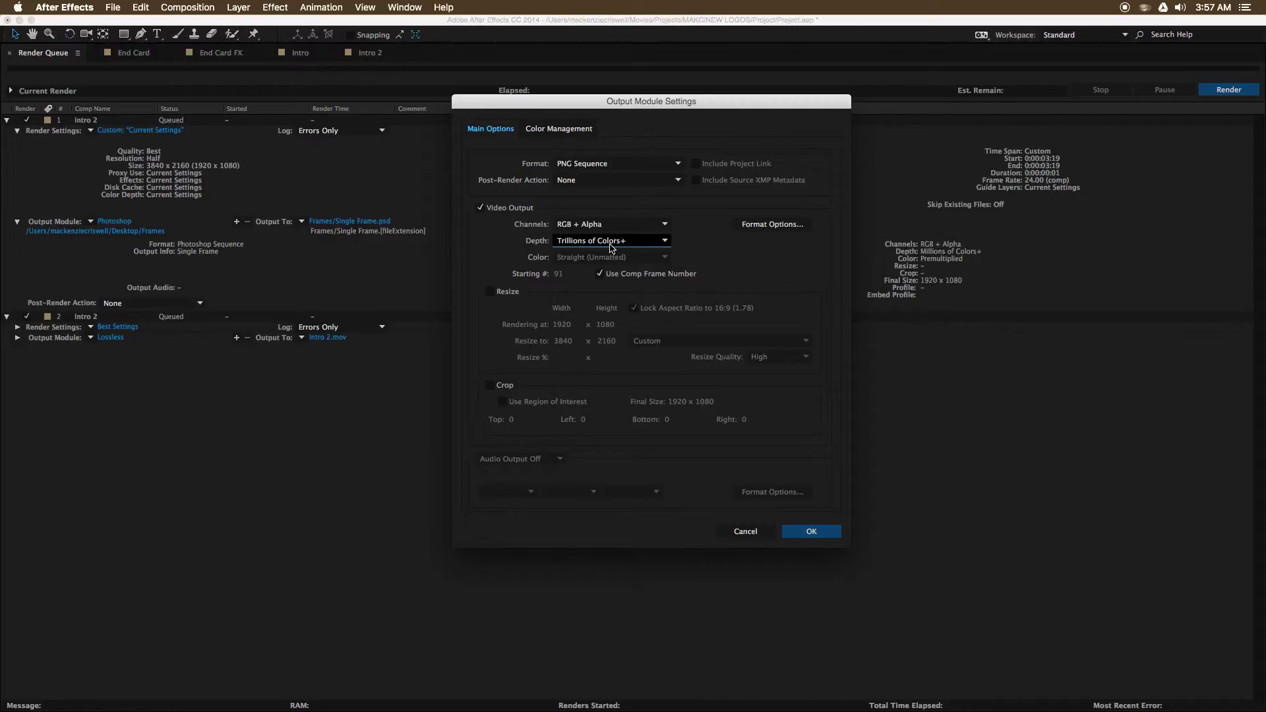
left_click(611, 247)
left_click(609, 277)
- Check the Resize and Crop options, leave both disabled, and apply the still frame's output module settings
left_click(513, 294)
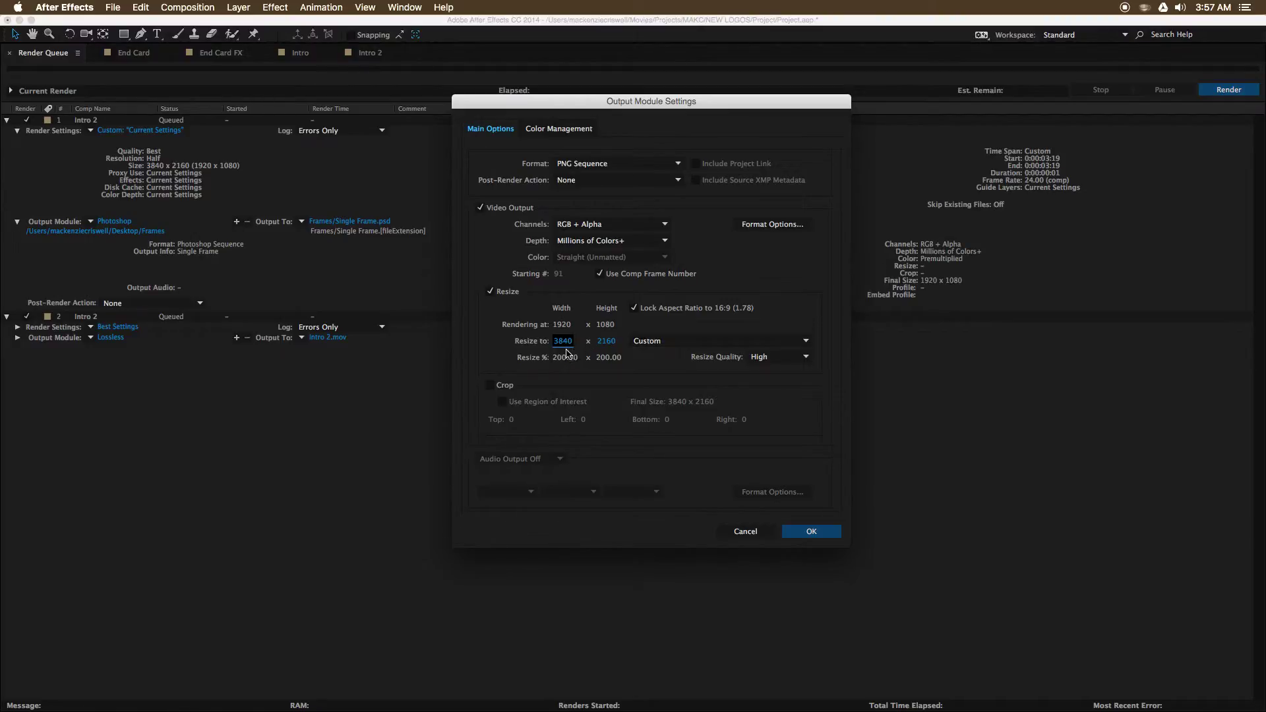
left_click(512, 296)
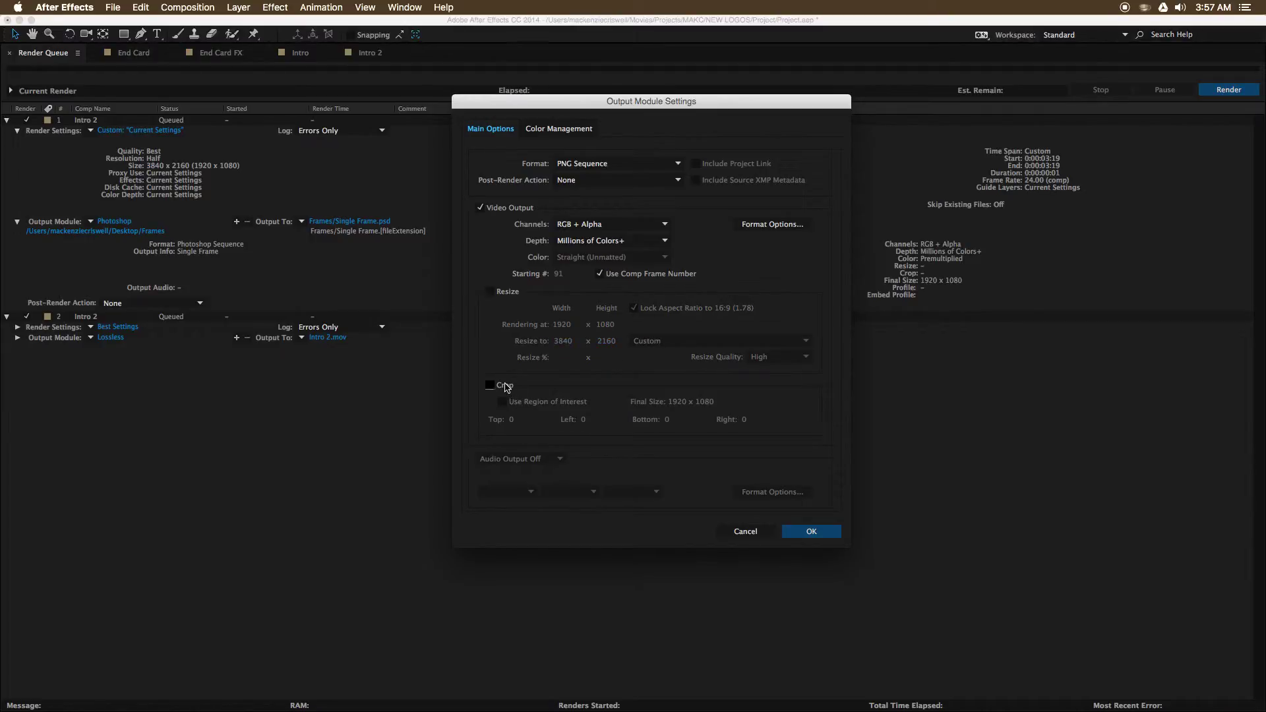
left_click(507, 387)
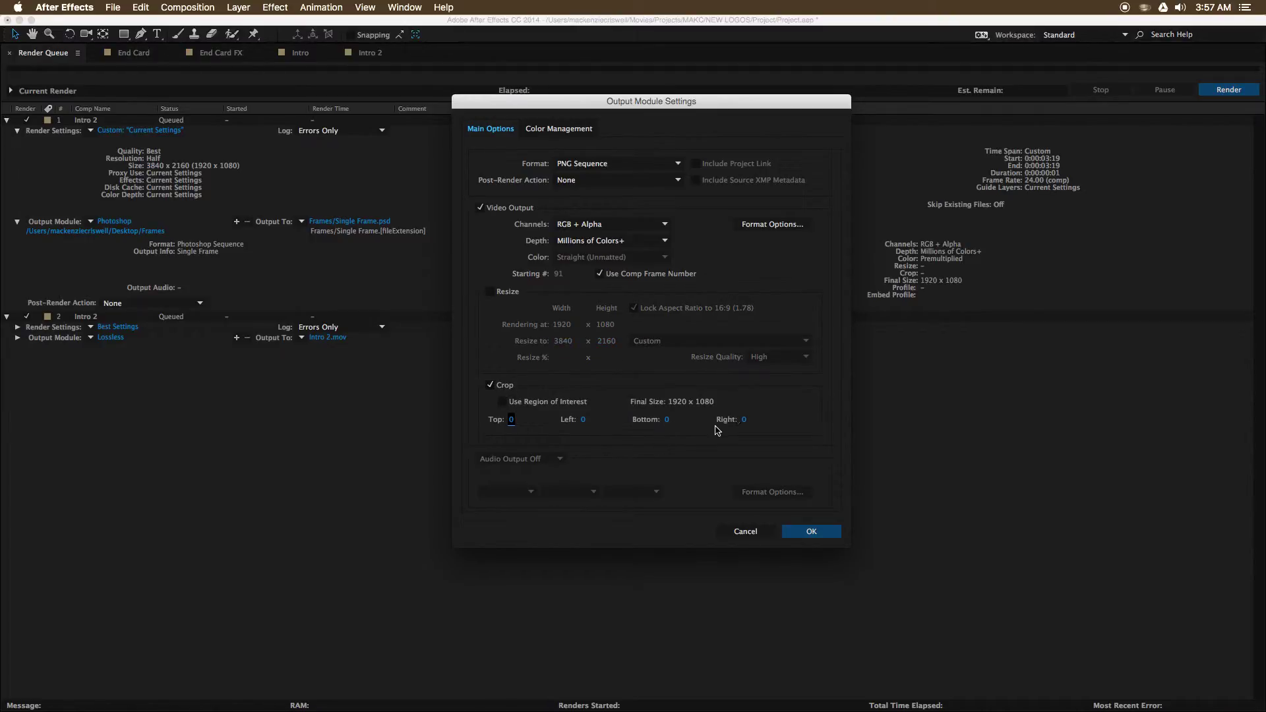
left_click(508, 387)
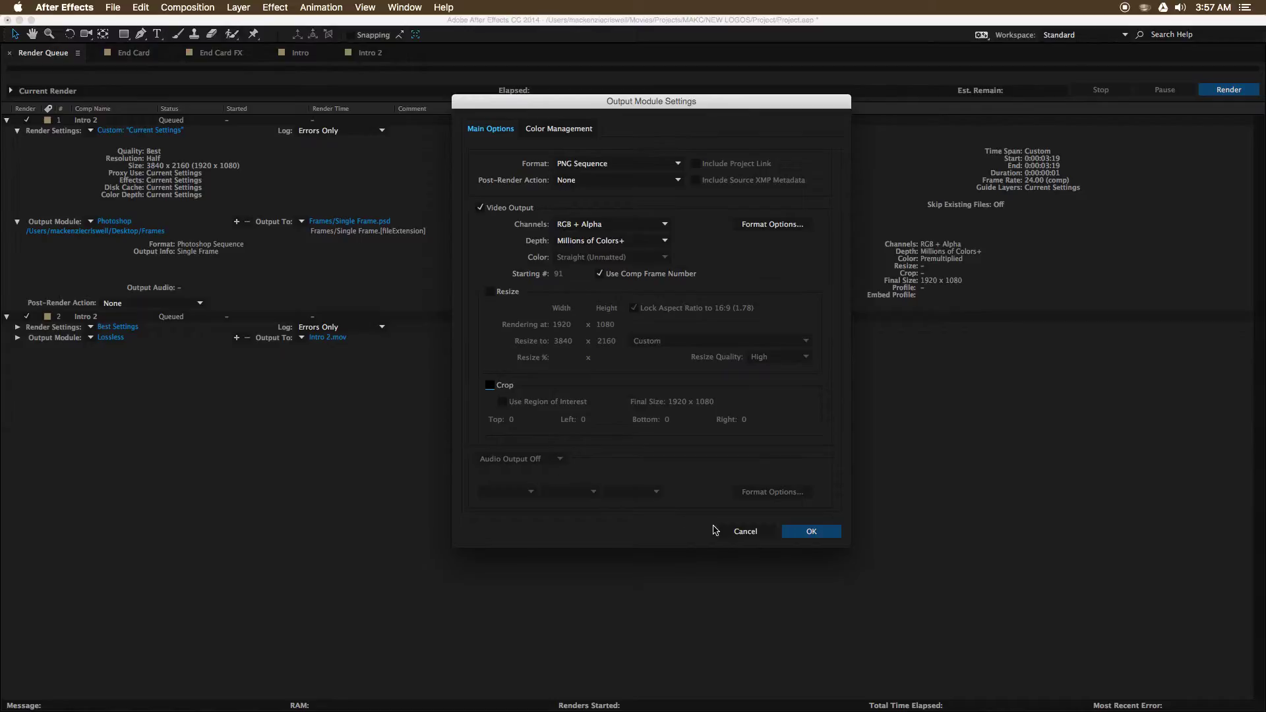
left_click(812, 536)
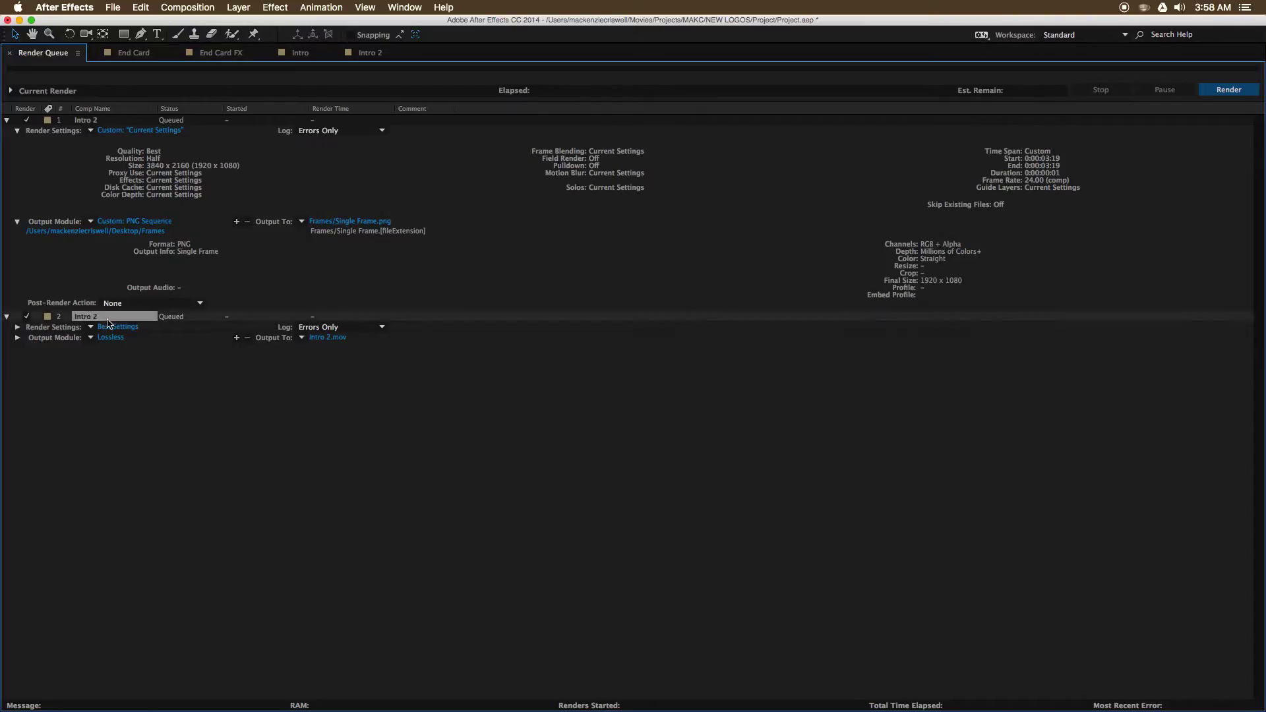
- Expand the render settings and output module details of the second Intro 2 item in the render queue
left_click(110, 318)
left_click(94, 331)
left_click(120, 342)
left_click(17, 327)
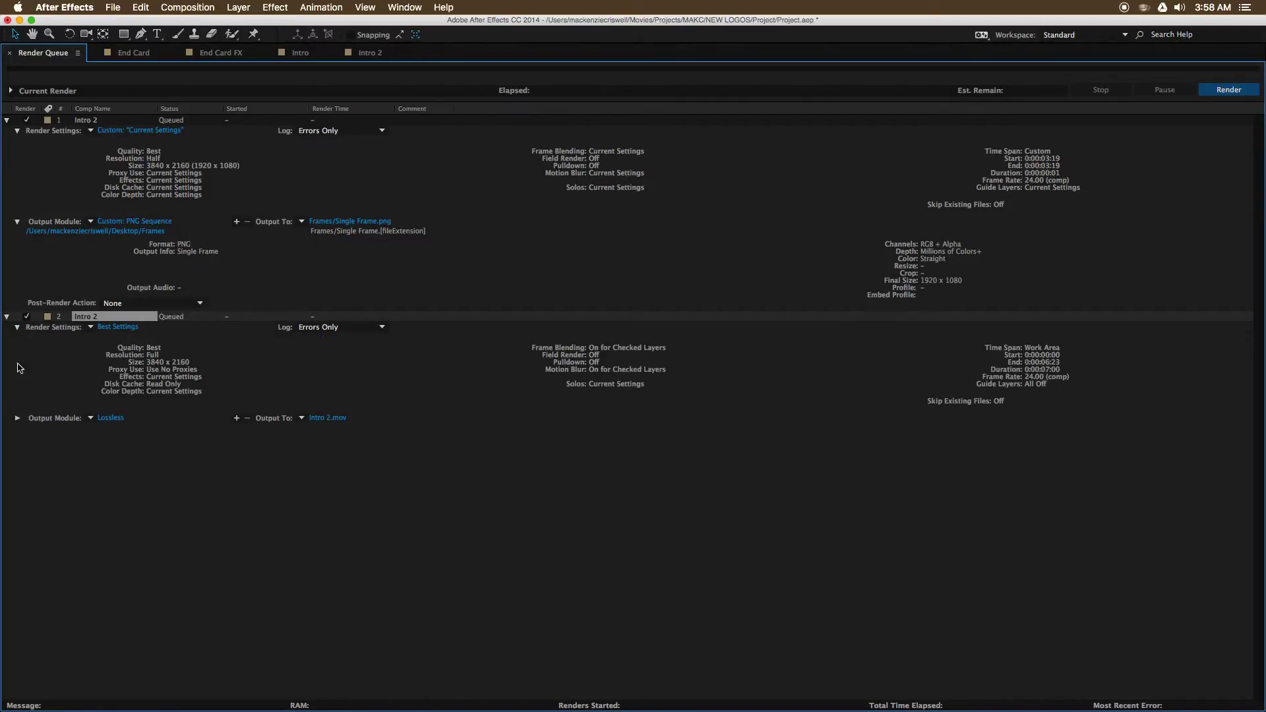
left_click(18, 418)
left_click(442, 559)
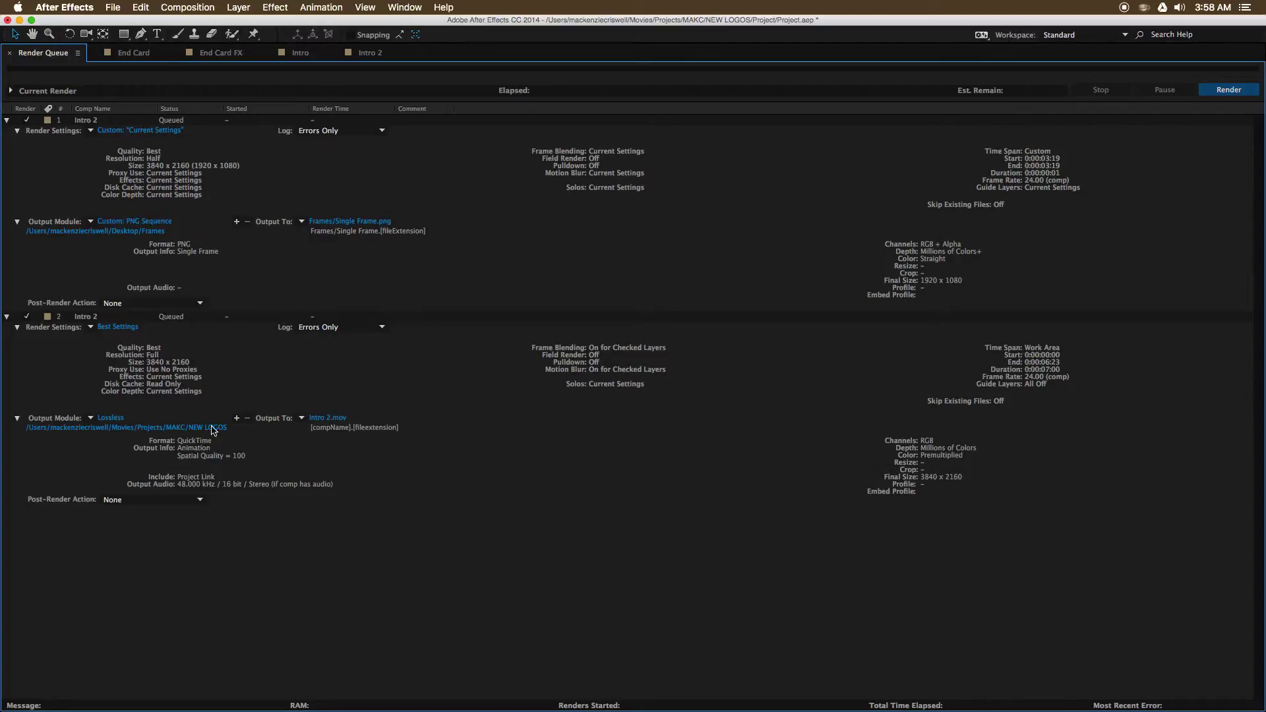
- Add two more output modules to the second Intro 2 queue item and expand their details
left_click(236, 418)
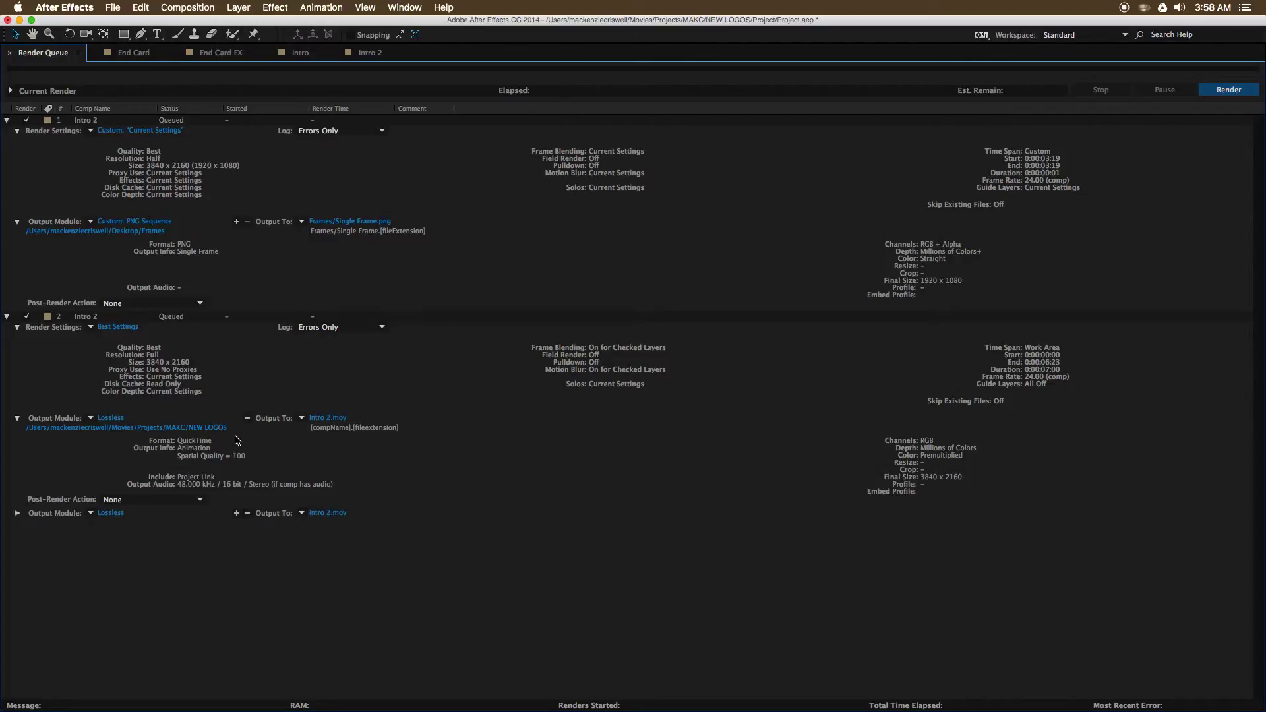
left_click(237, 513)
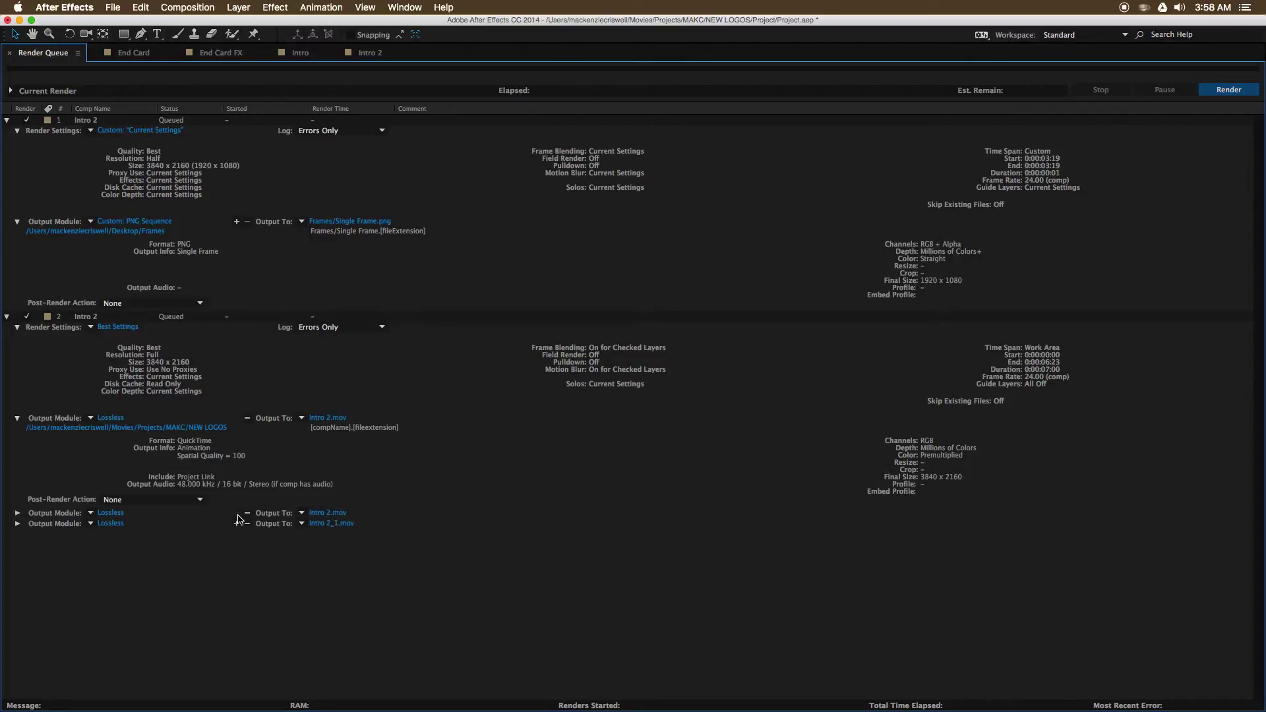
left_click(17, 513)
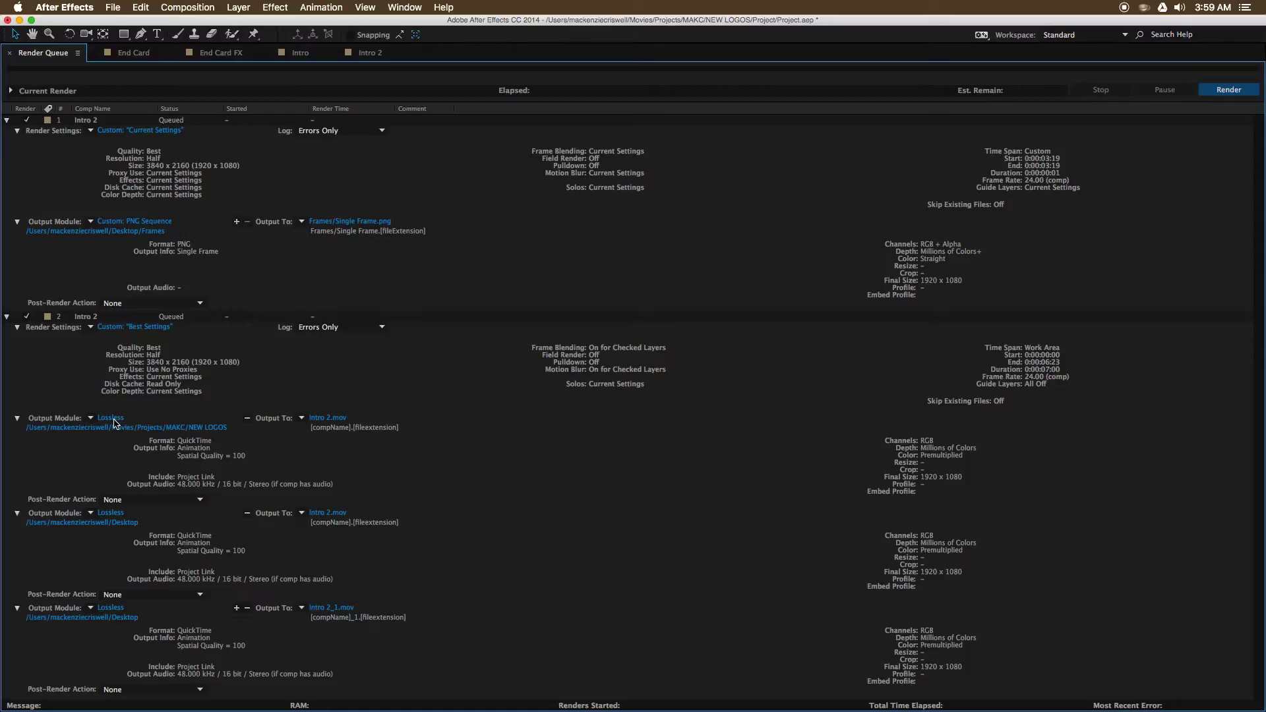
- Open the settings of the movie's first Lossless output module and review its QuickTime video format options
left_click(110, 418)
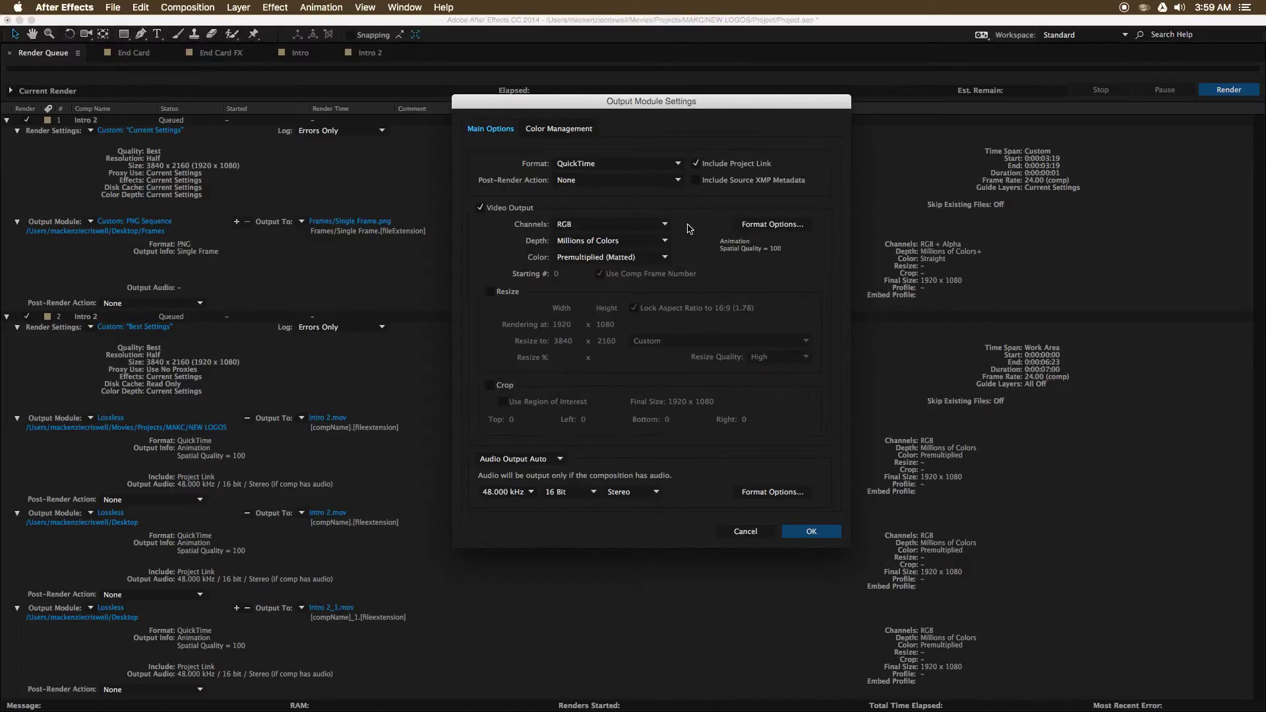
left_click(771, 225)
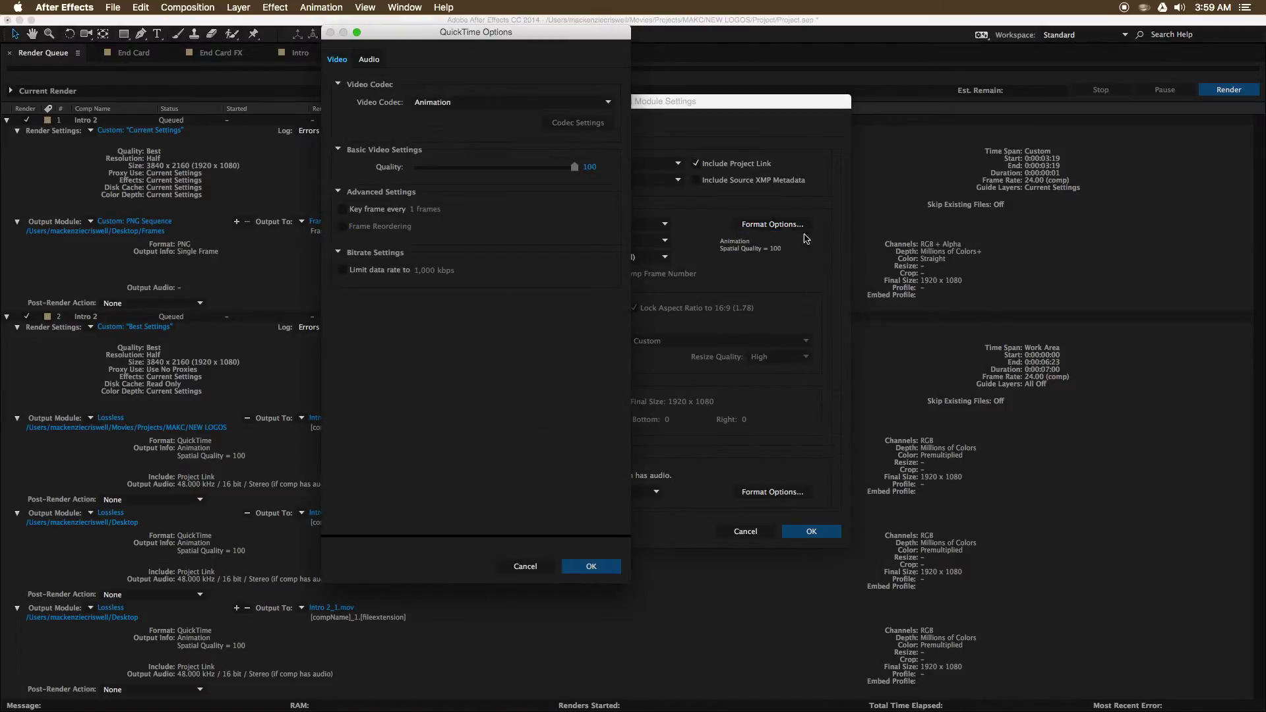
left_click(592, 567)
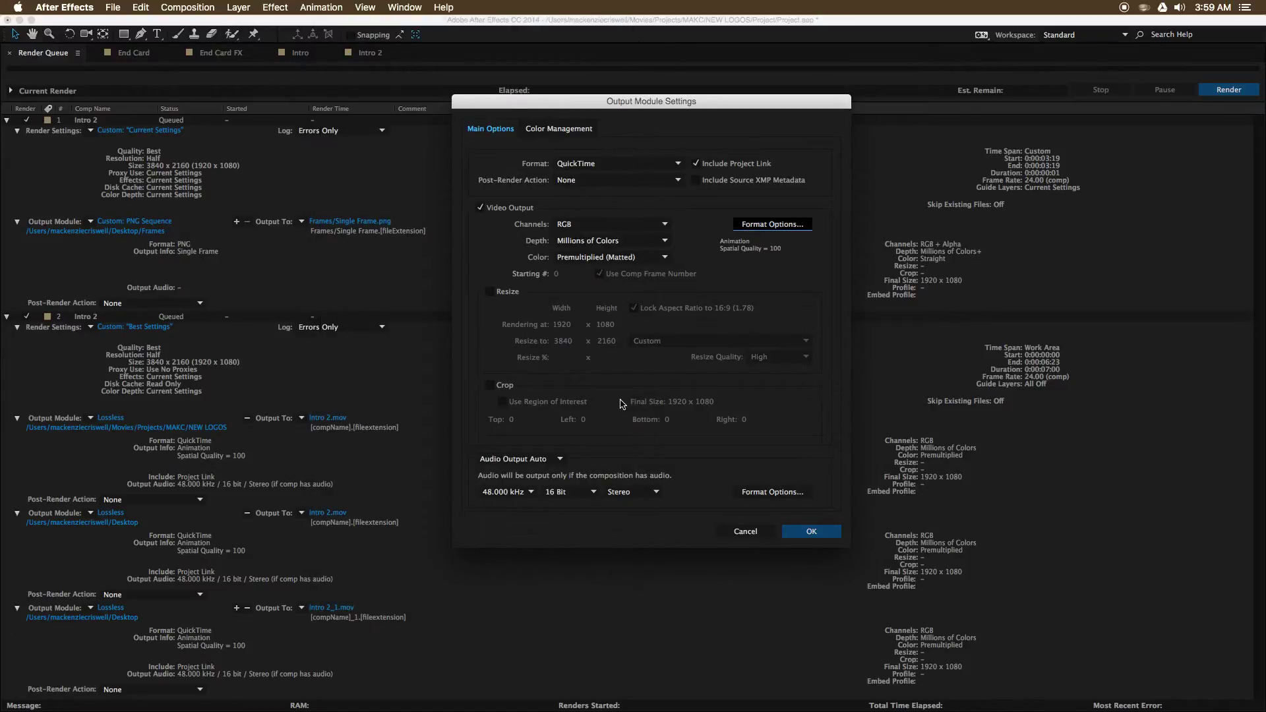
- Try RGB + Alpha as the QuickTime output's channels and return to RGB
left_click(607, 225)
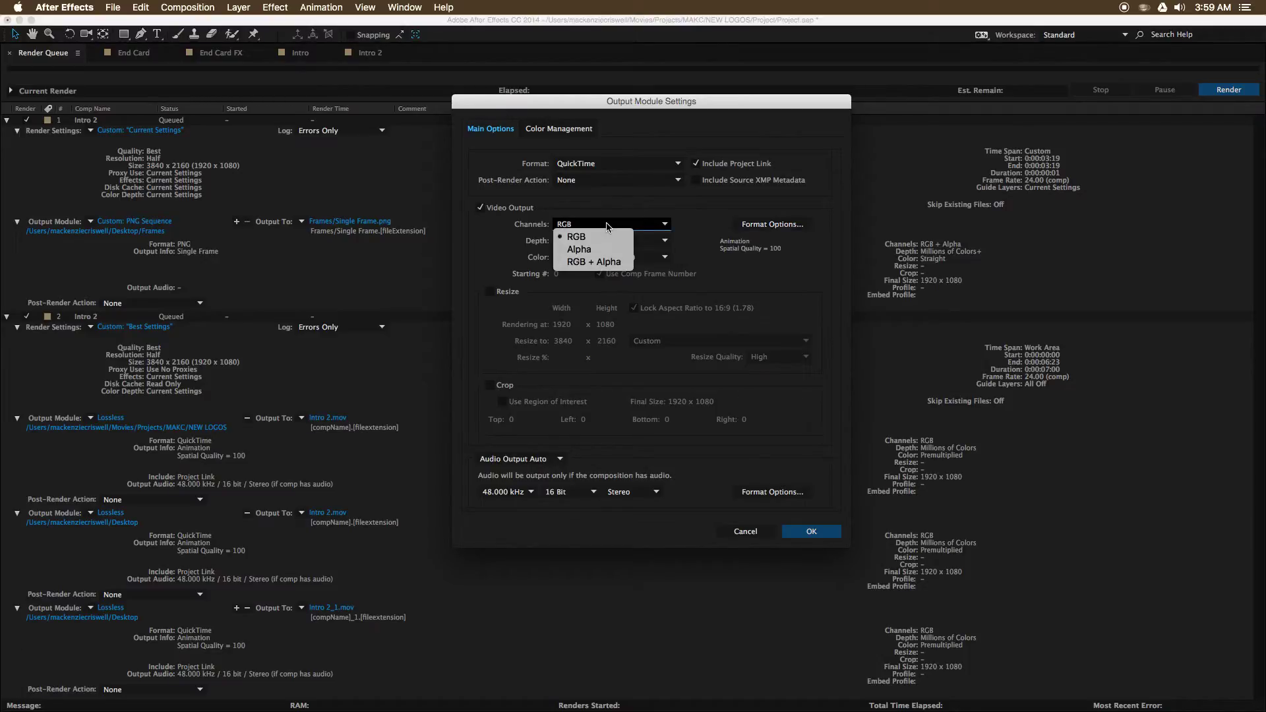
left_click(607, 226)
left_click(607, 226)
left_click(625, 262)
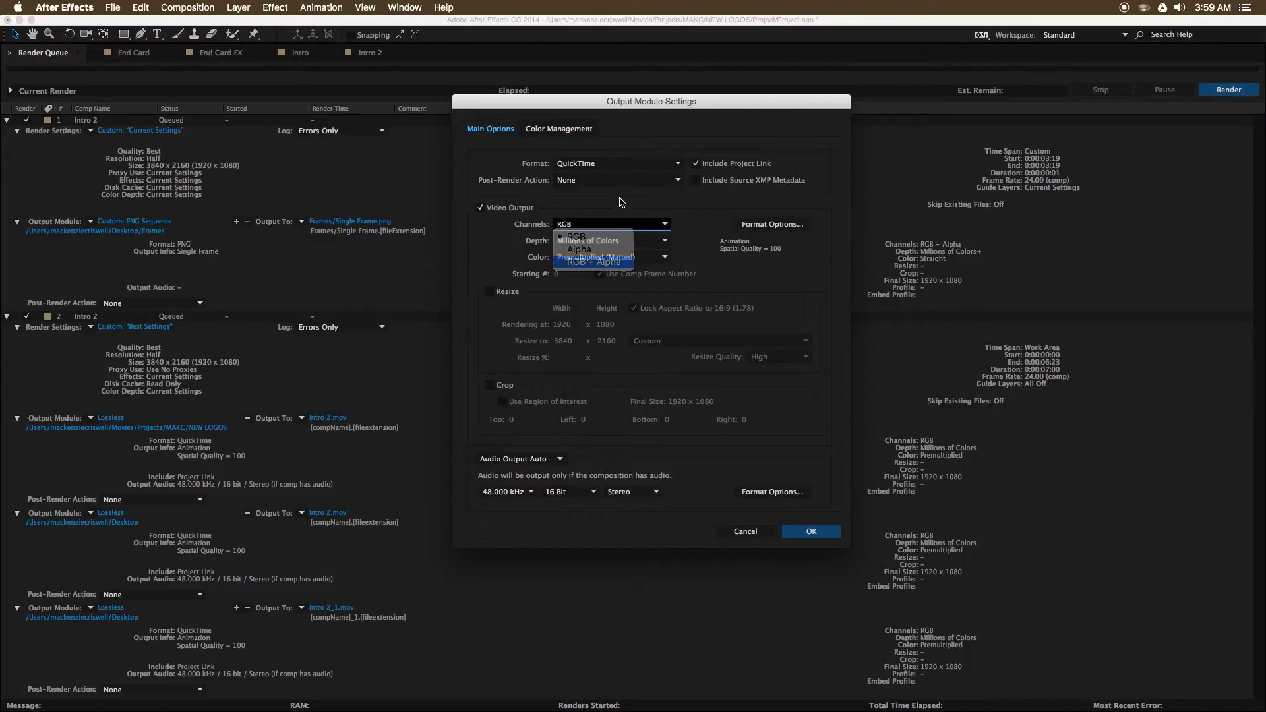
left_click(616, 224)
left_click(716, 225)
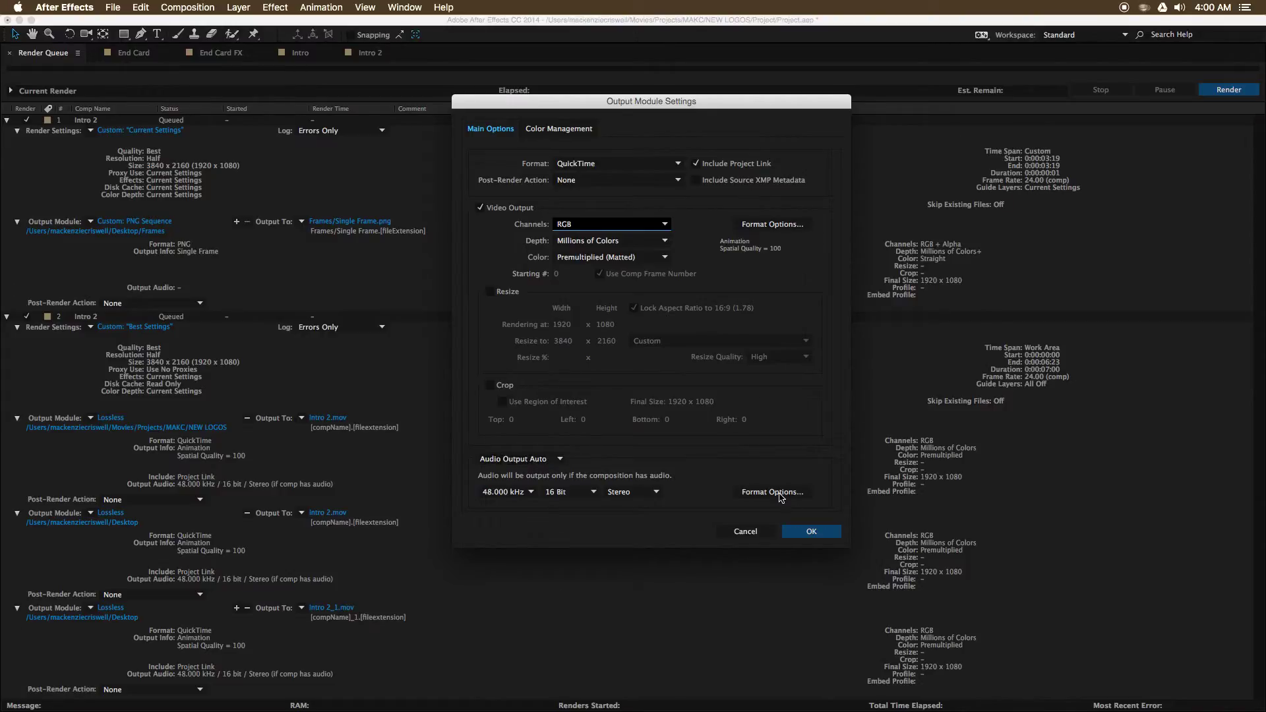
- Set the QuickTime output module's audio to Audio Output On
left_click(524, 460)
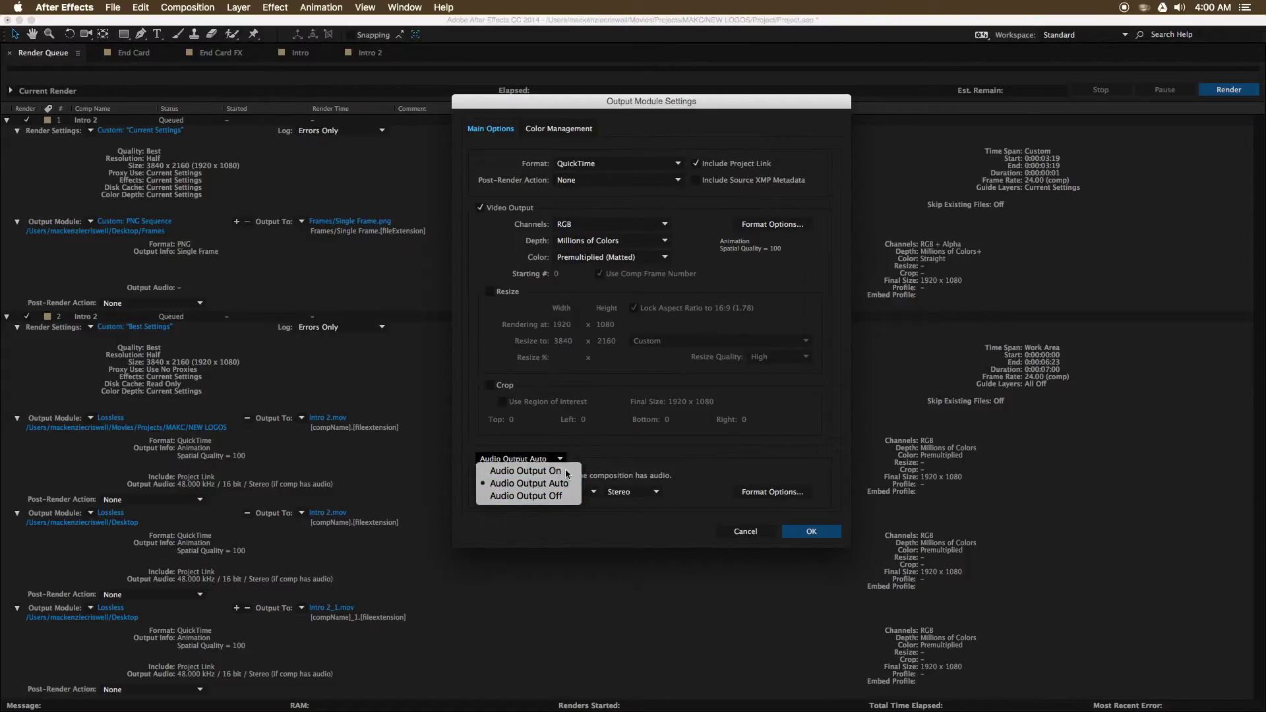
left_click(520, 469)
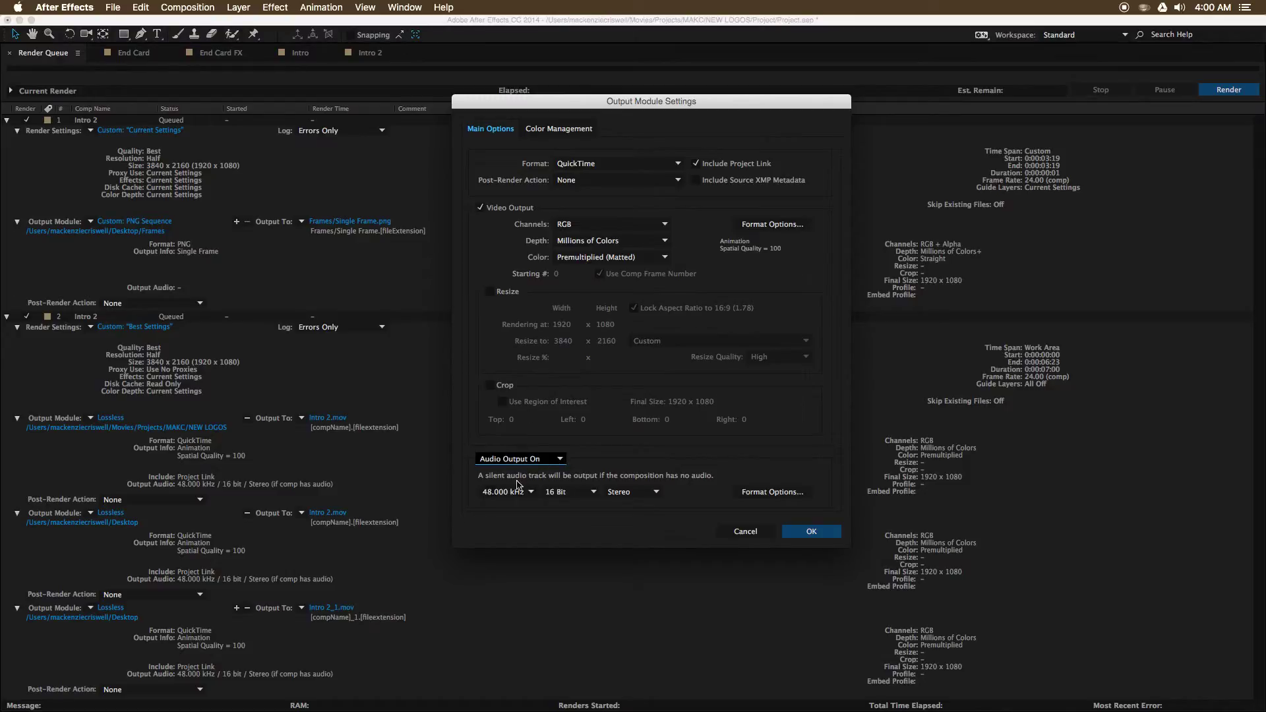
- Set the QuickTime module's audio bit depth to 32 Bit and keep its audio codec Uncompressed
left_click(546, 496)
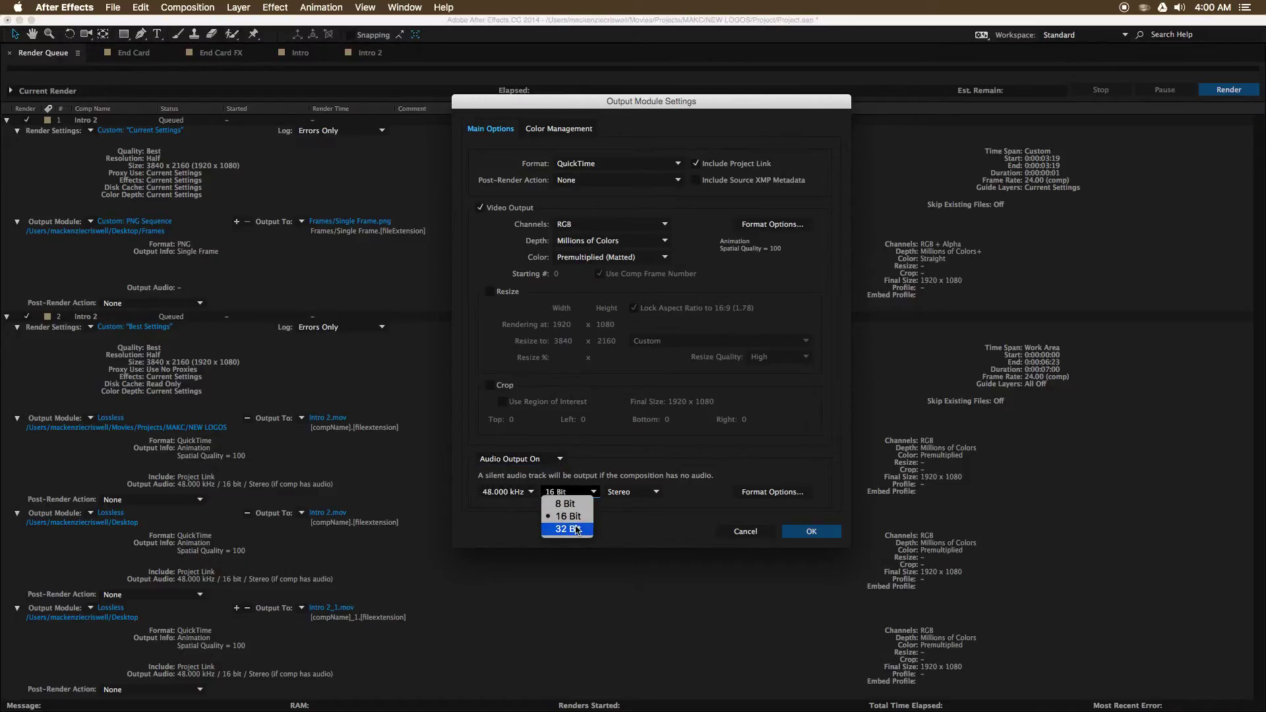
left_click(568, 516)
left_click(768, 494)
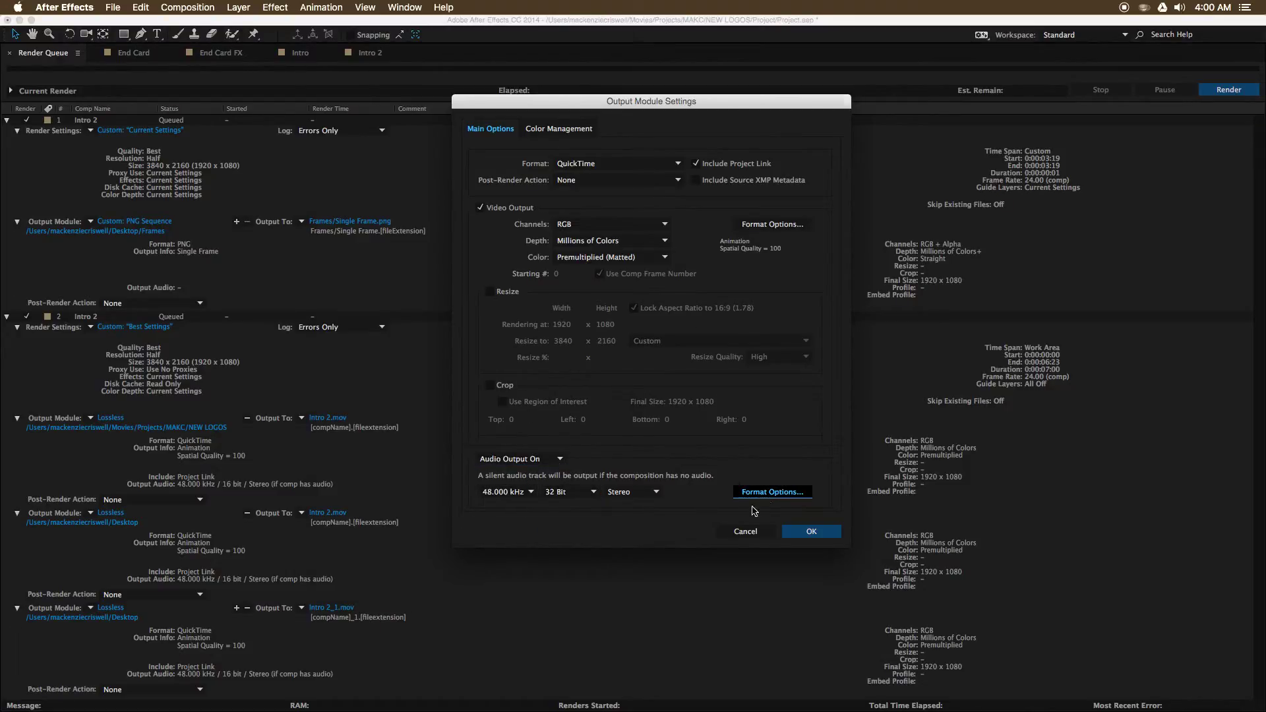
left_click(493, 102)
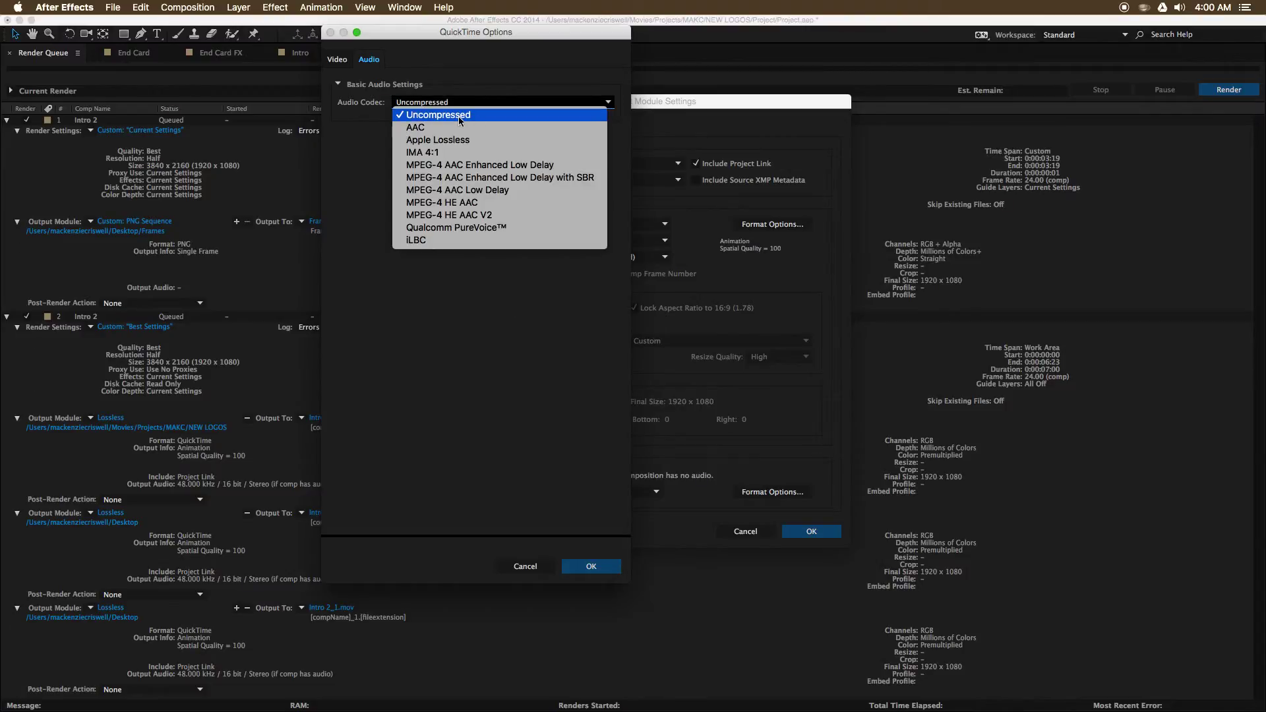
left_click(454, 118)
left_click(591, 565)
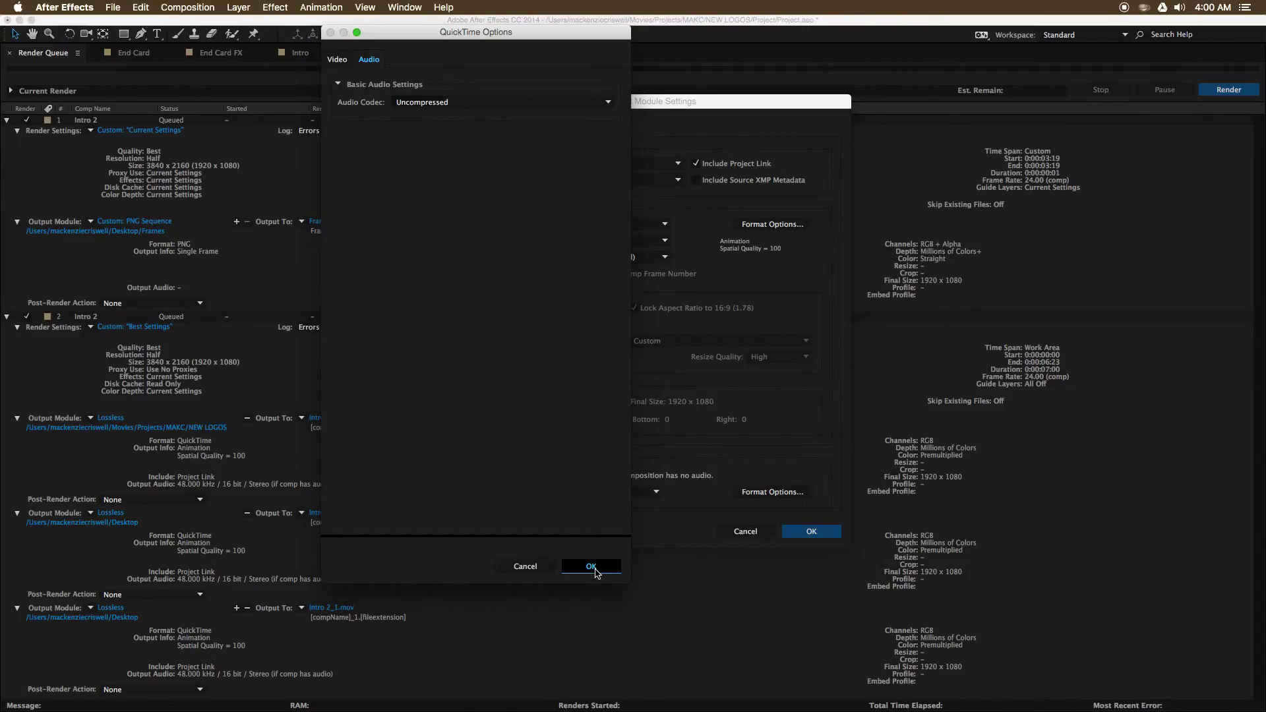
- Try Mono for the audio channels, return to Stereo, and accept the first output module's settings
left_click(629, 492)
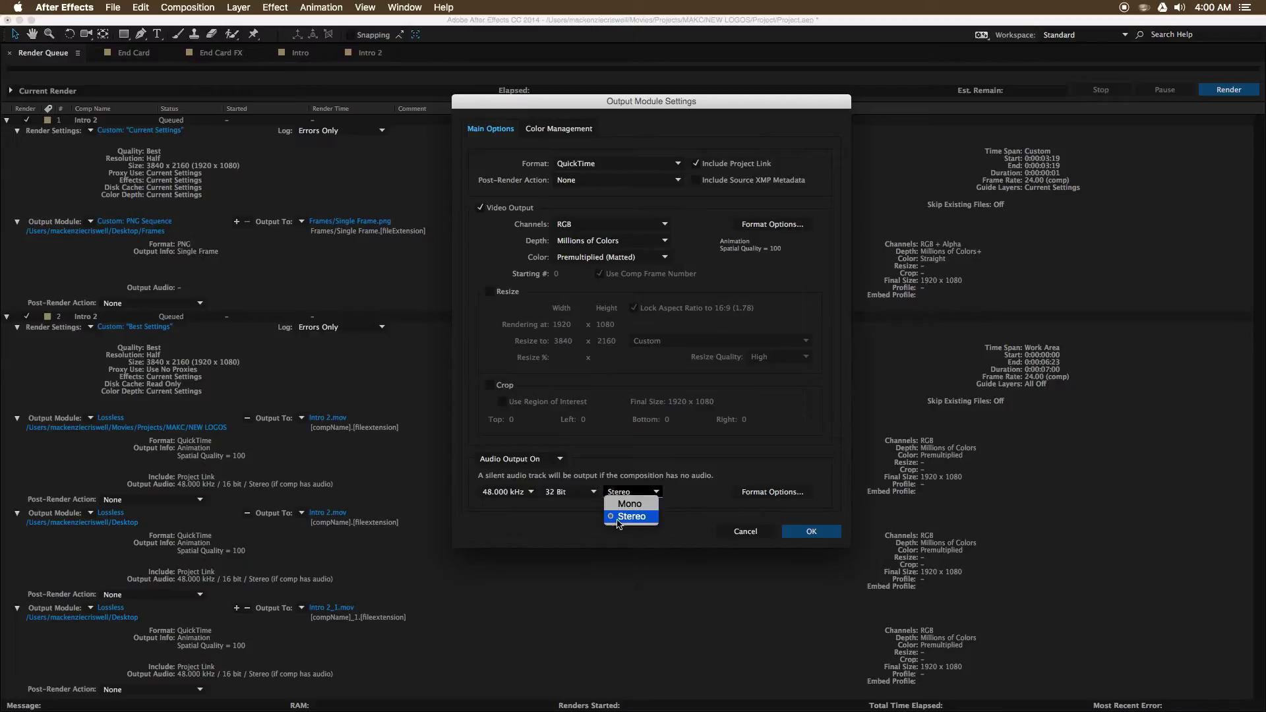
left_click(650, 517)
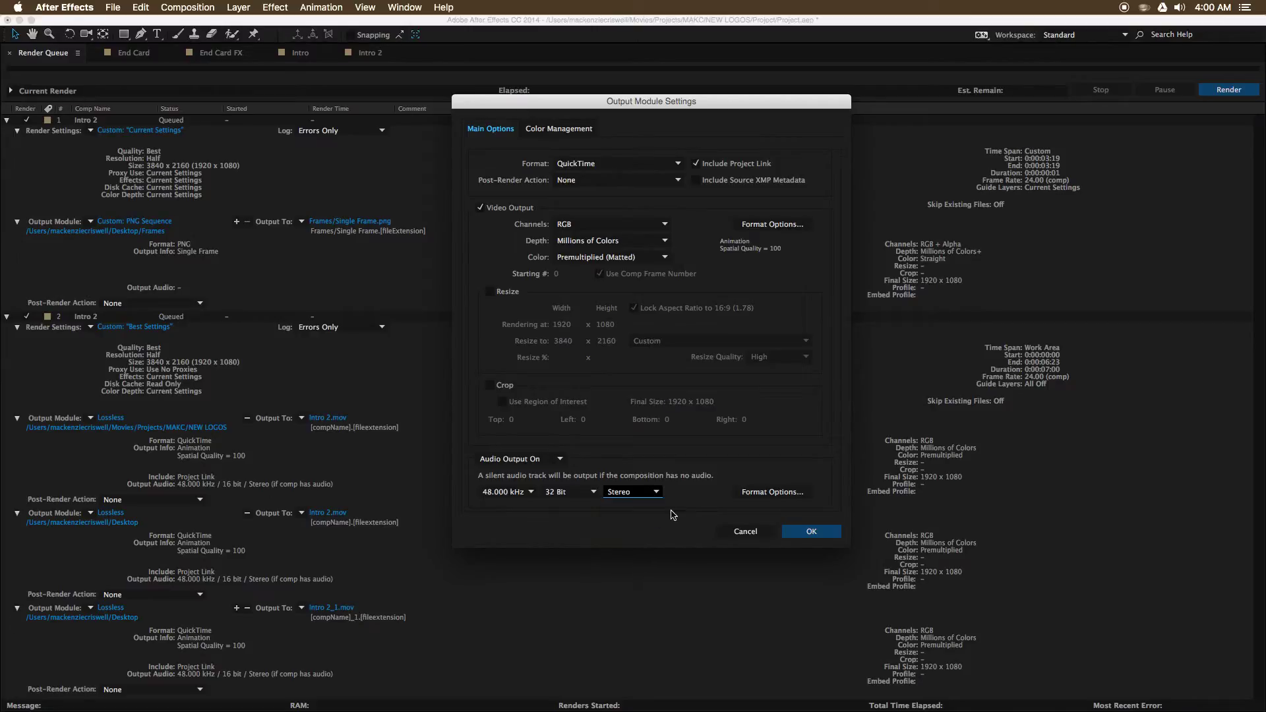
left_click(640, 496)
left_click(630, 503)
left_click(640, 496)
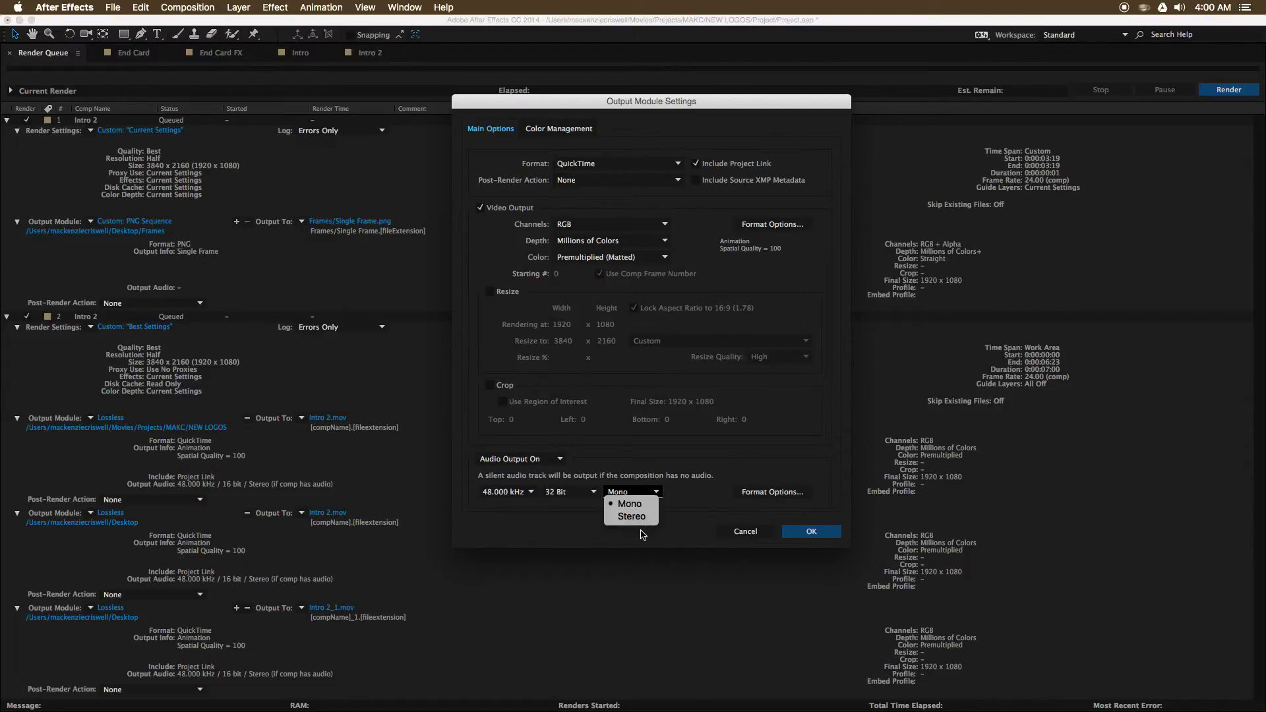
left_click(632, 516)
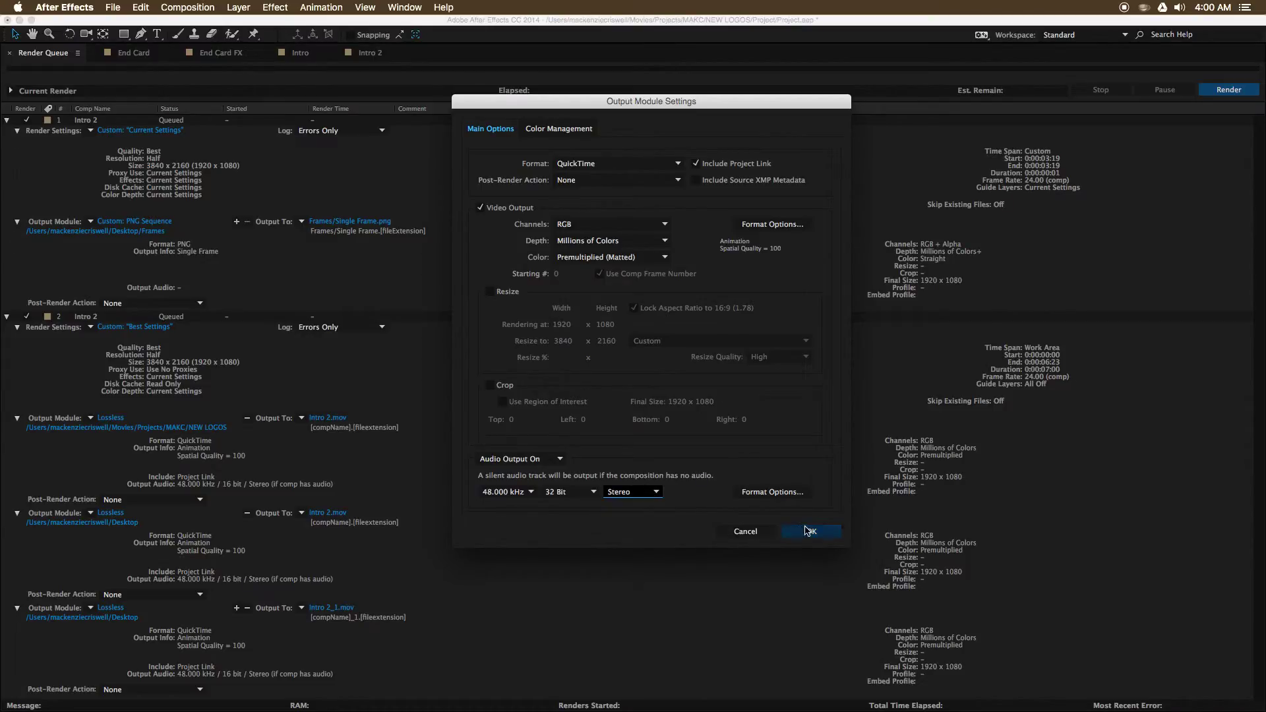
left_click(811, 533)
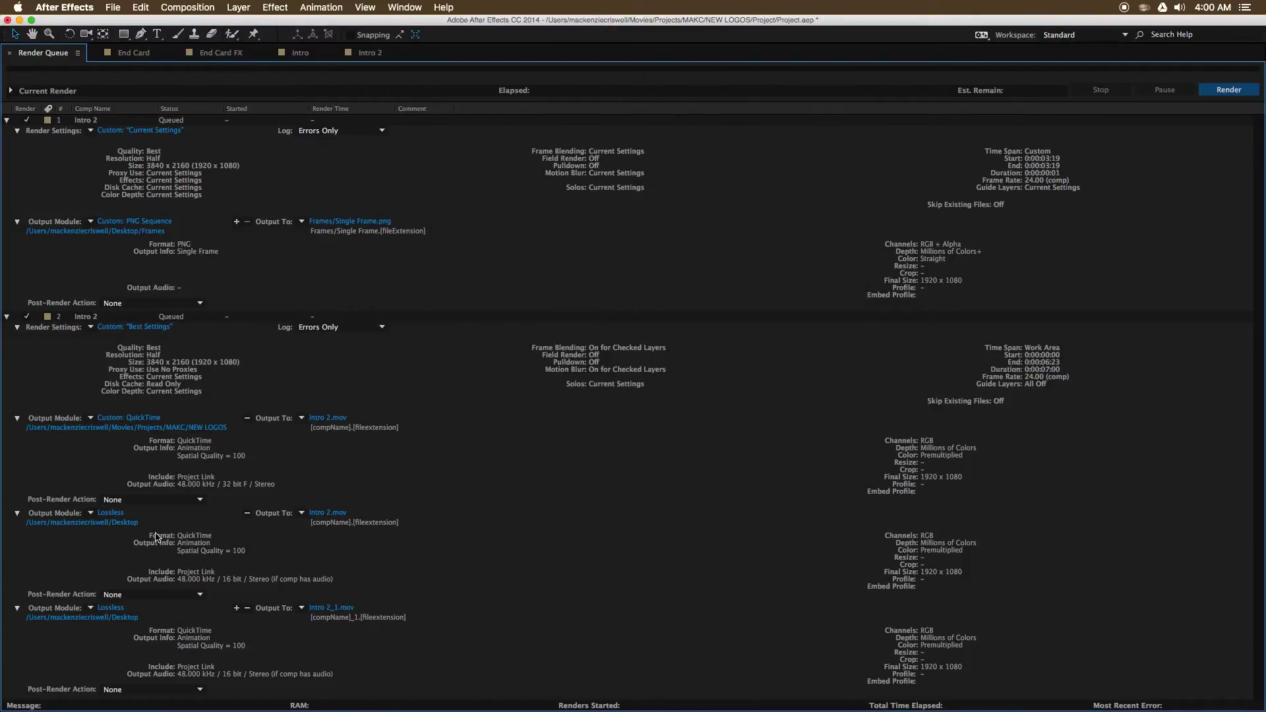
- Open the second output module's settings and set its QuickTime video codec to H.264
left_click(110, 513)
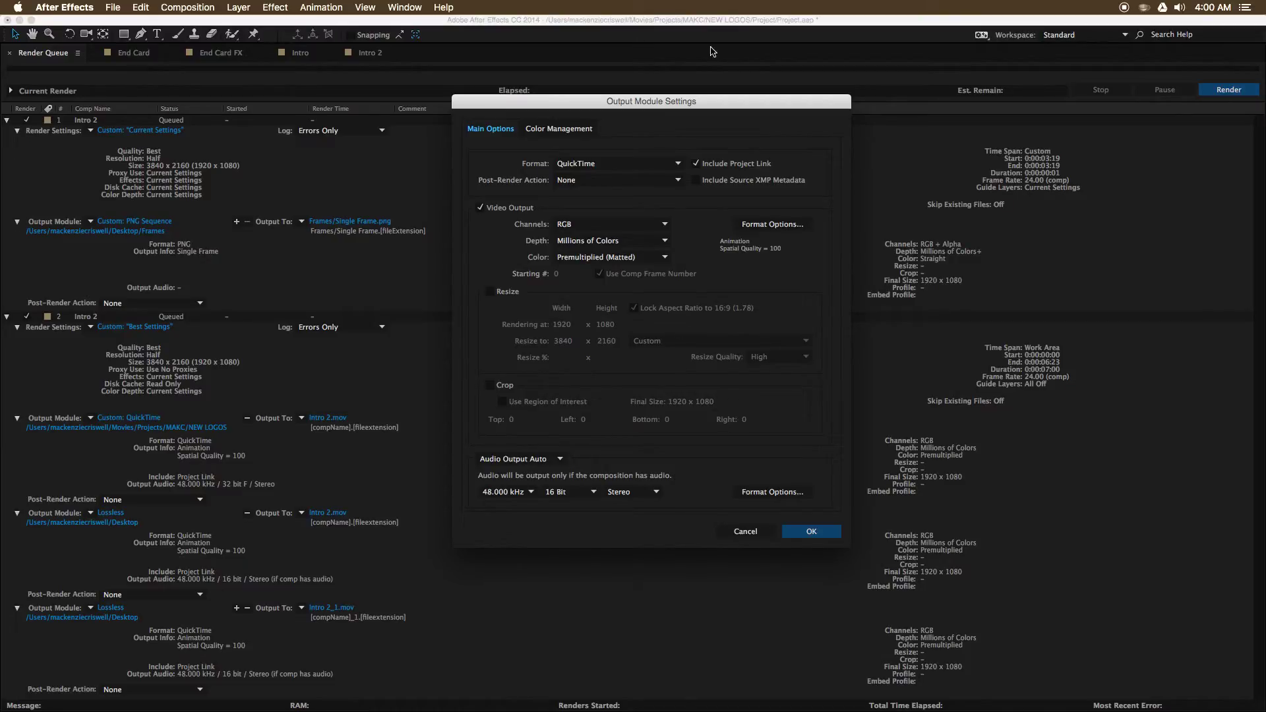
left_click(612, 166)
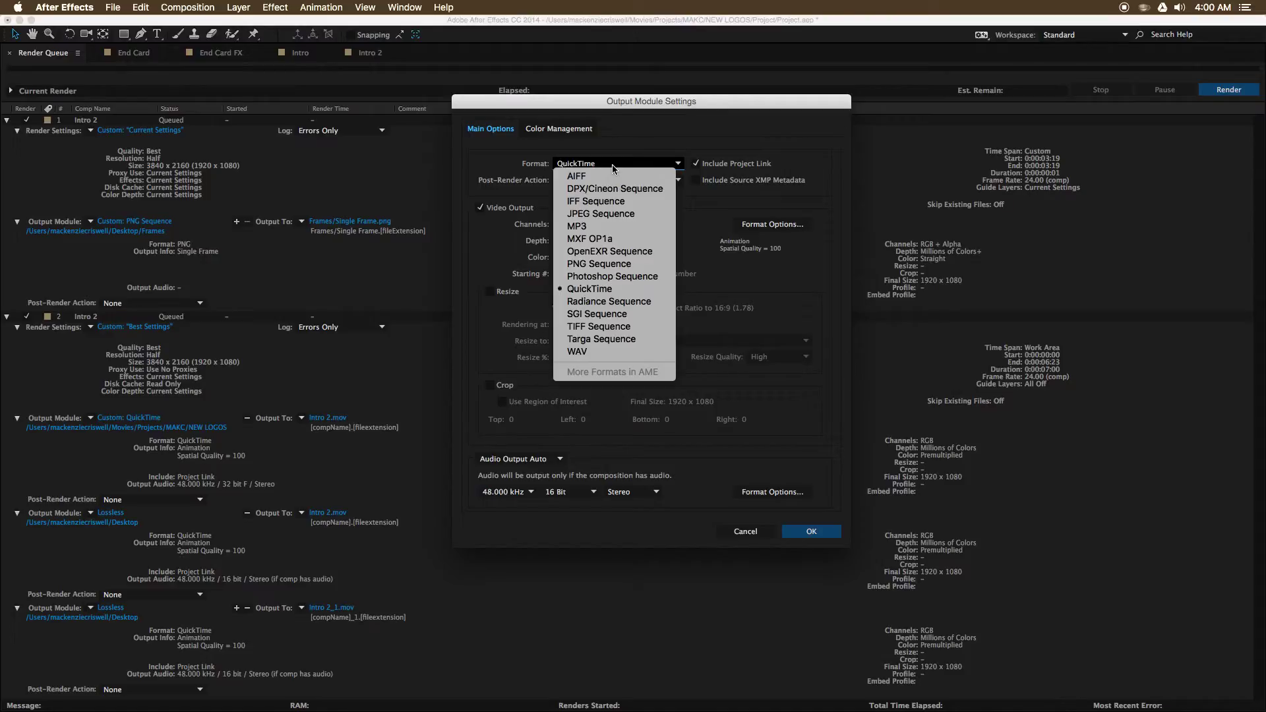
left_click(613, 168)
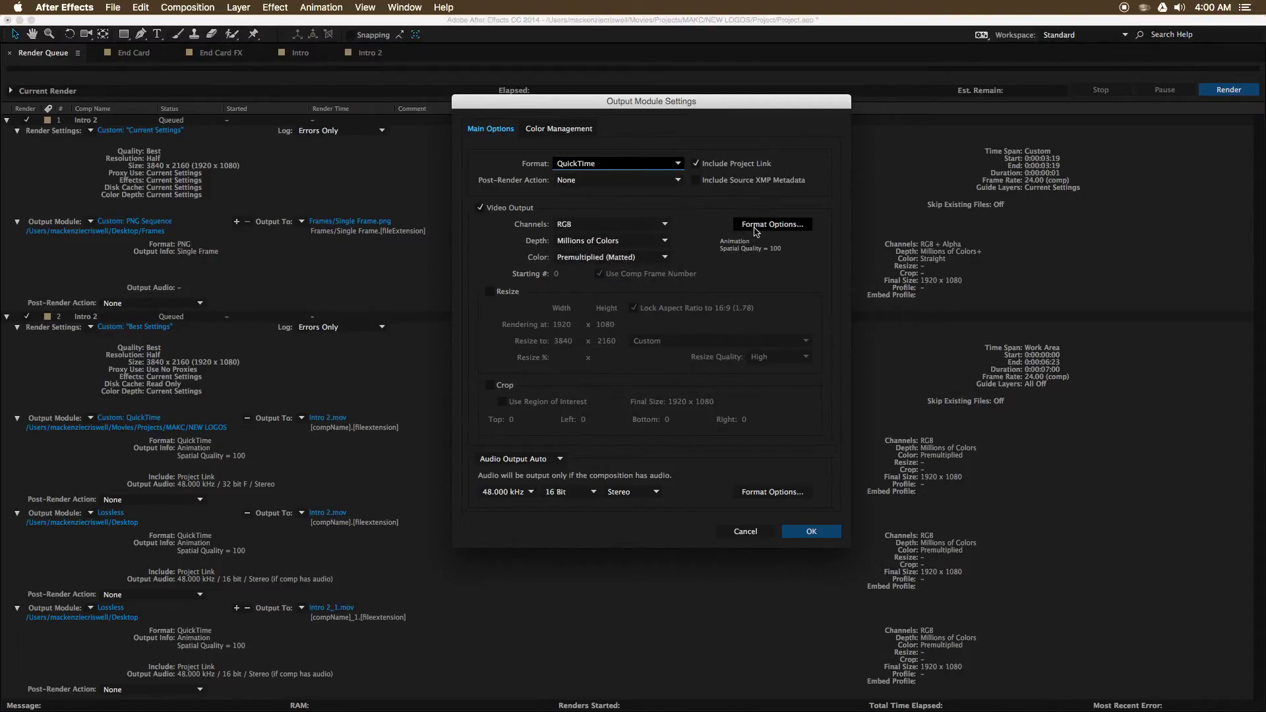
left_click(764, 224)
left_click(471, 101)
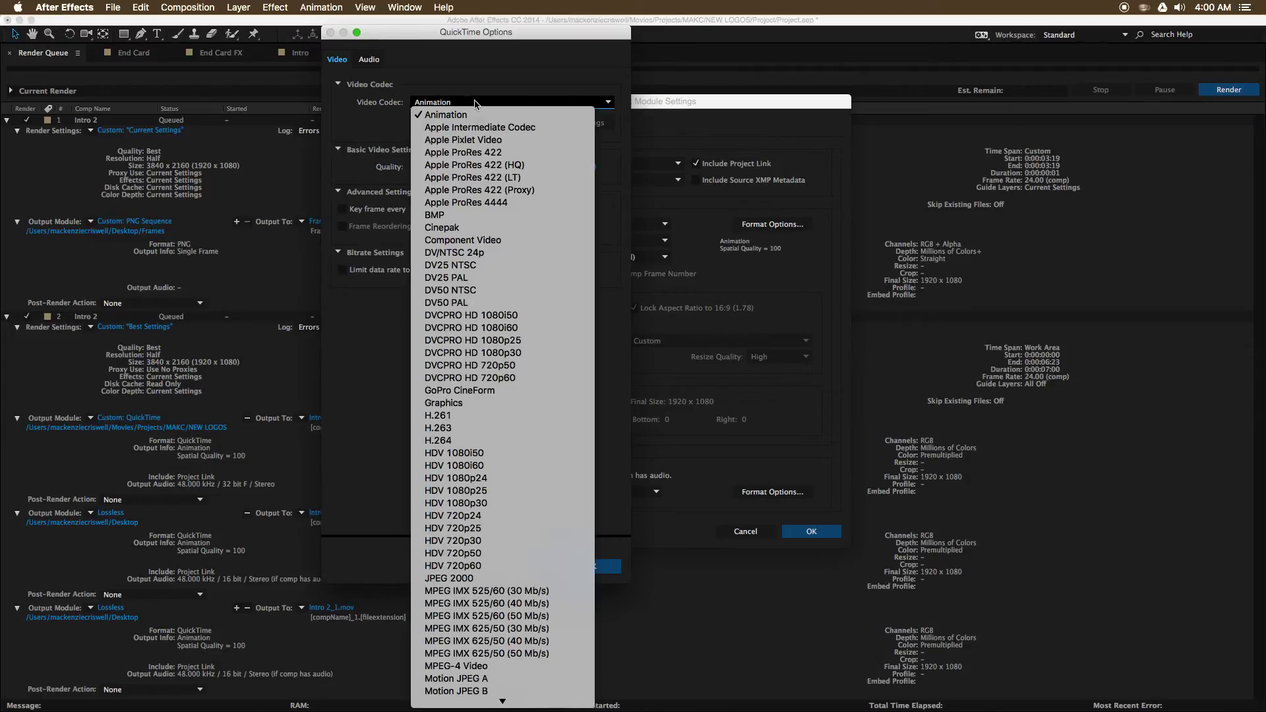
scroll(530, 250, "down", 10)
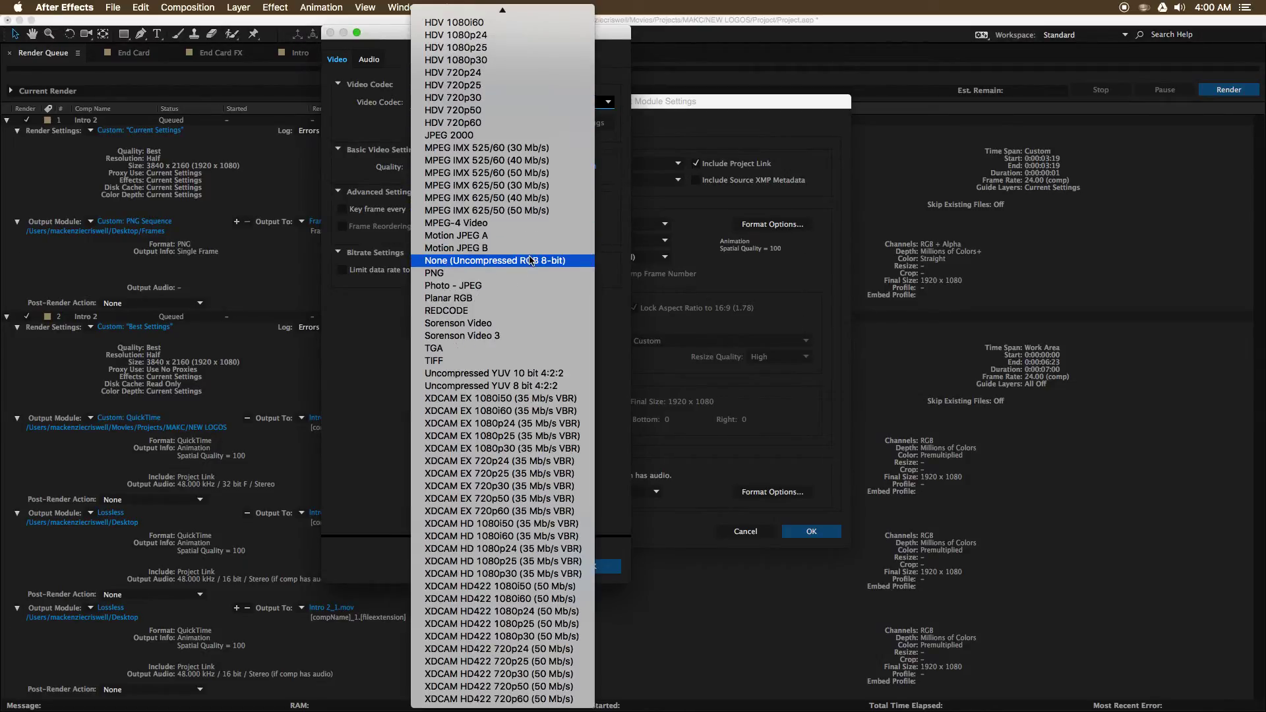
scroll(514, 264, "up", 6)
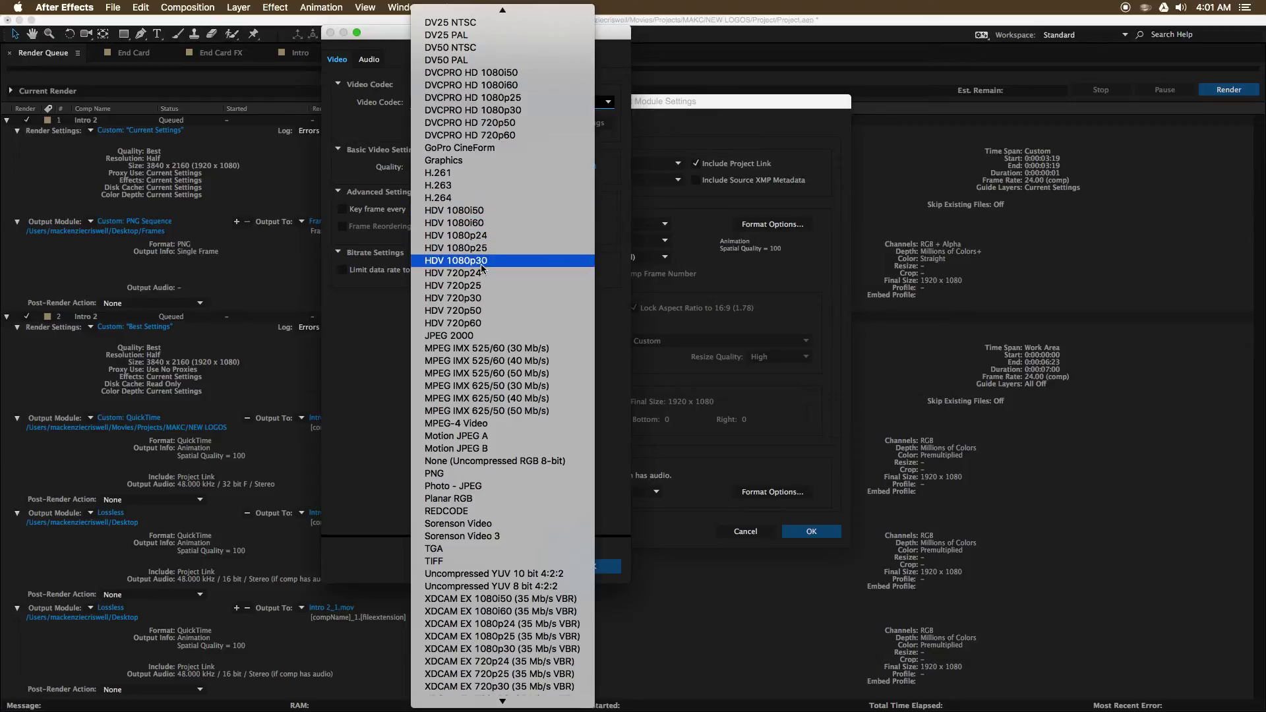
left_click(486, 198)
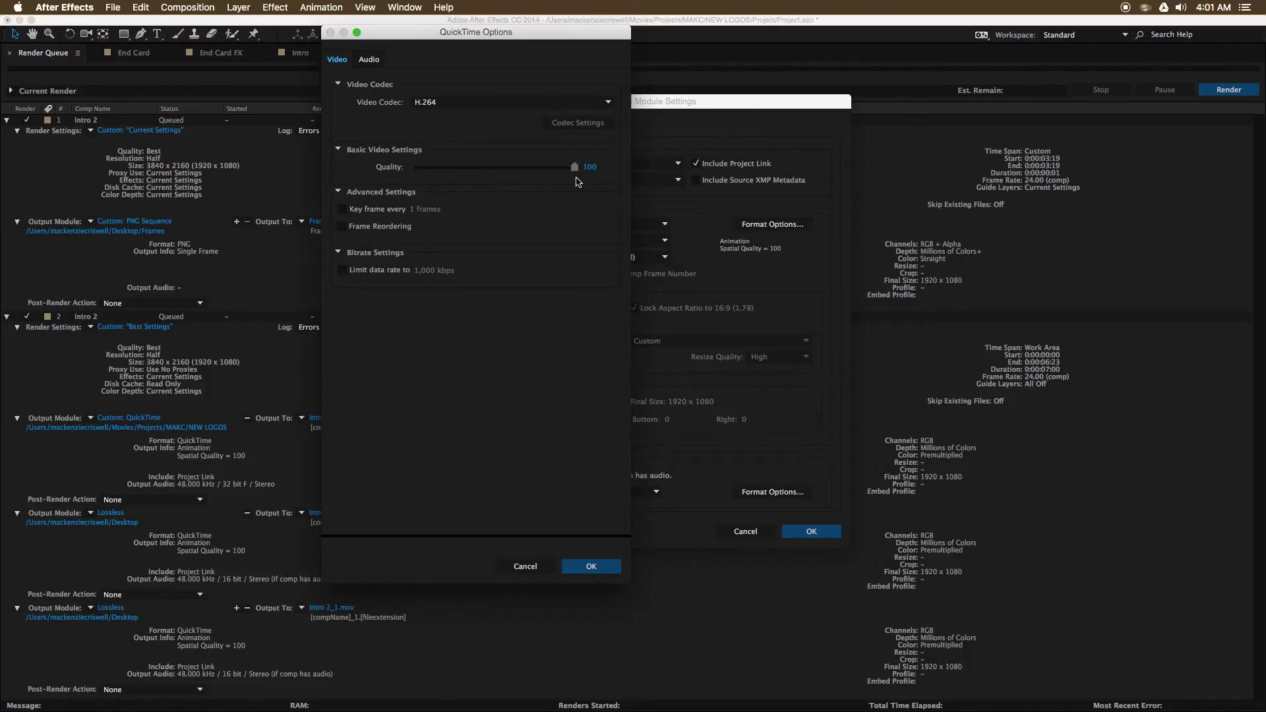
- Limit the H.264 data rate to 8000 kbps, lower the quality to 80, and accept the QuickTime options
left_click(386, 272)
left_click(426, 271)
left_click(484, 271)
left_click(425, 271)
type("8000")
left_click(453, 314)
left_click_drag(579, 170, 545, 182)
left_click(595, 565)
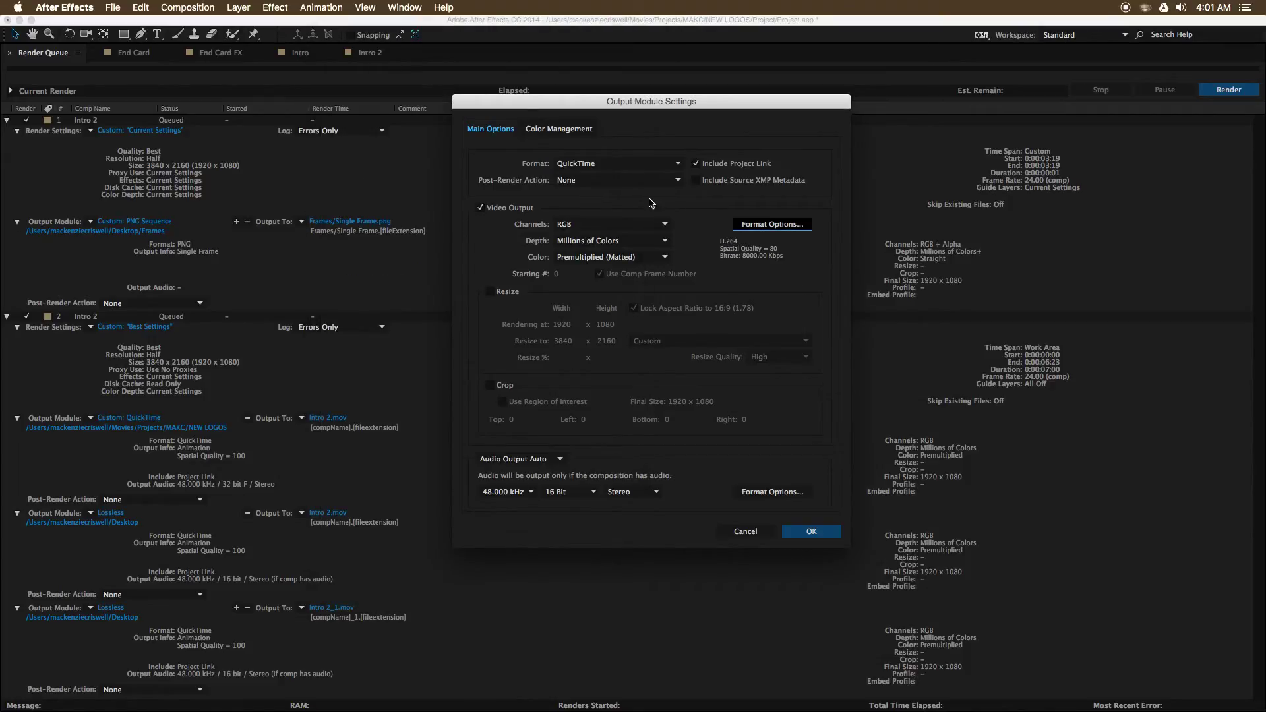
- Turn audio output on for the H.264 module with the AAC codec and accept the module settings
left_click(600, 225)
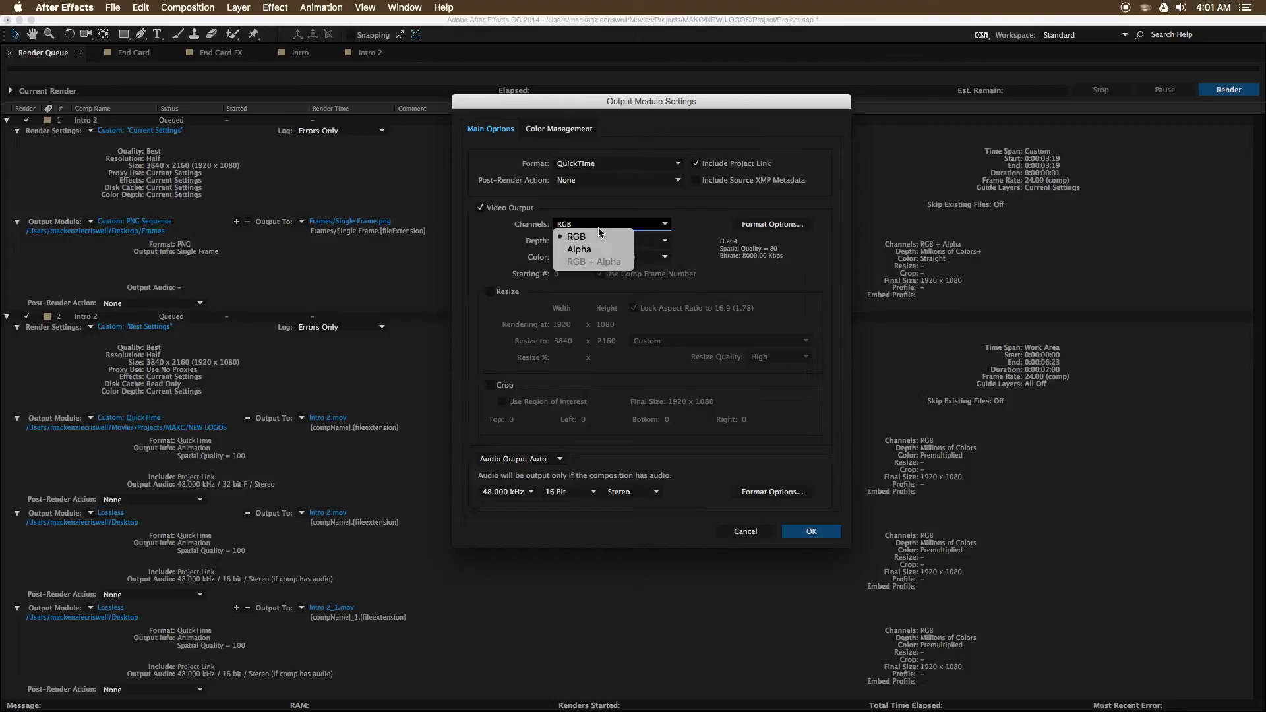
left_click(637, 212)
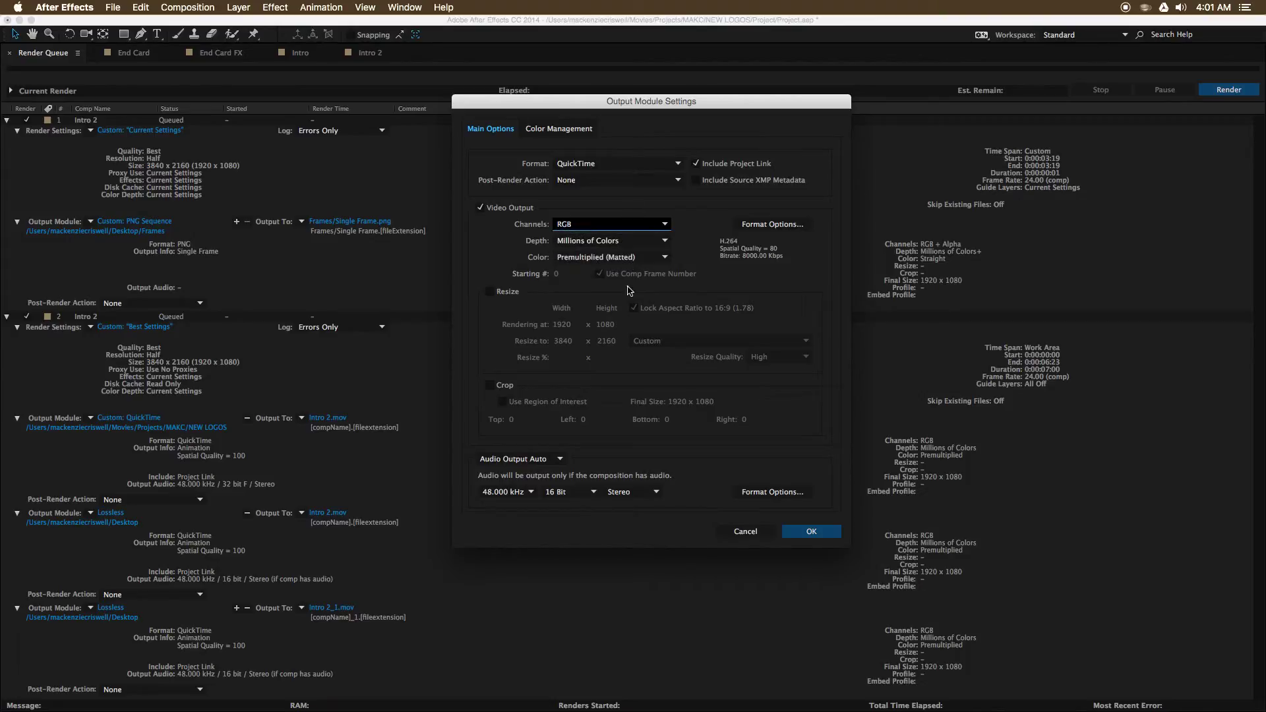
left_click(521, 460)
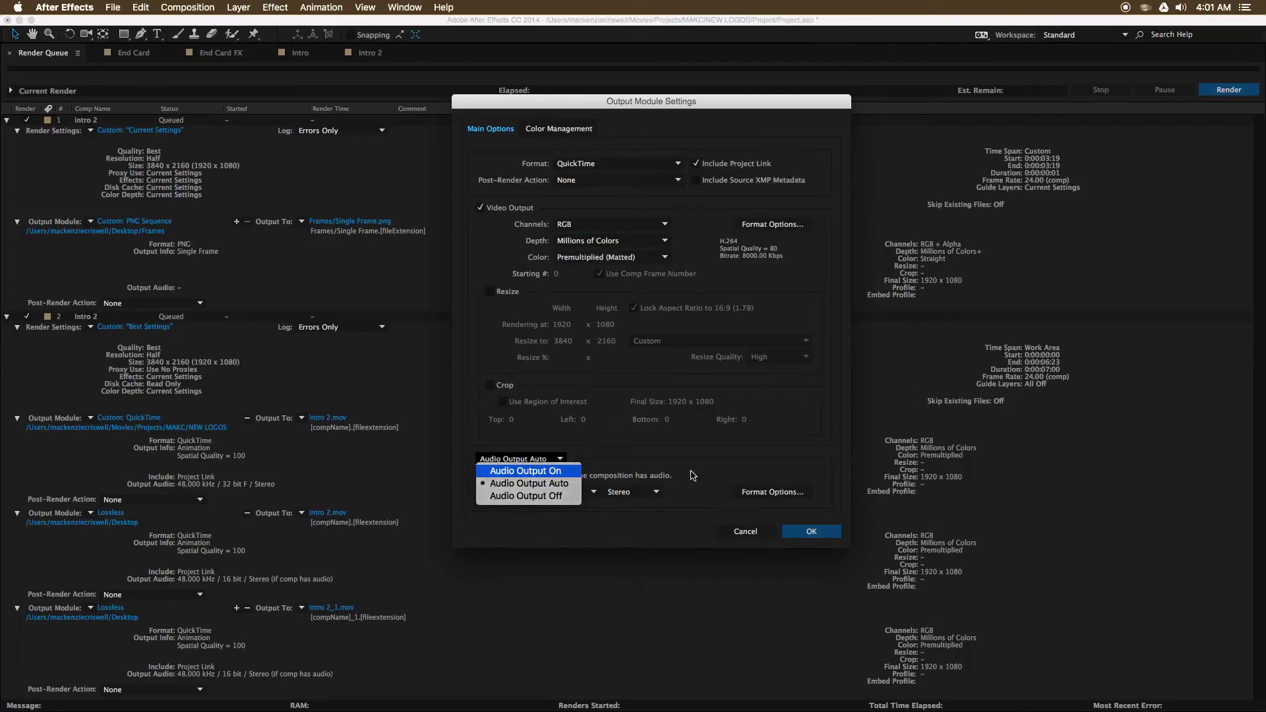
key("Return")
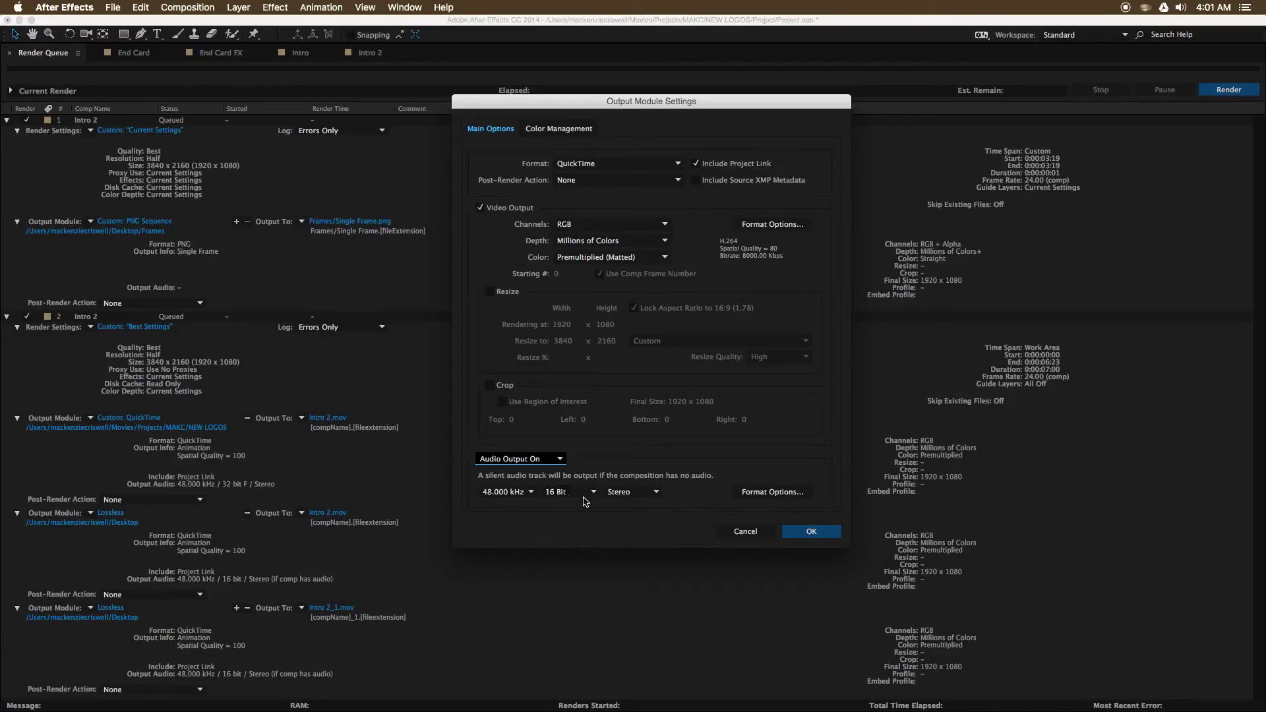
left_click(772, 491)
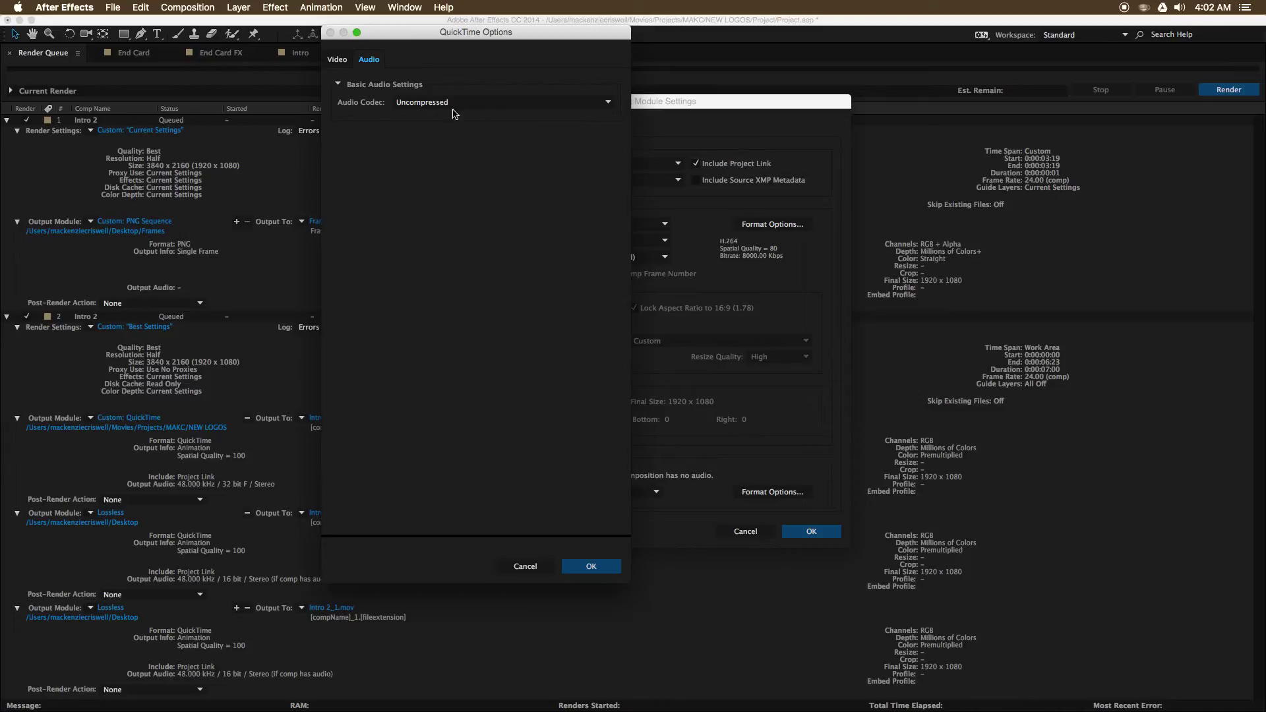
left_click(429, 107)
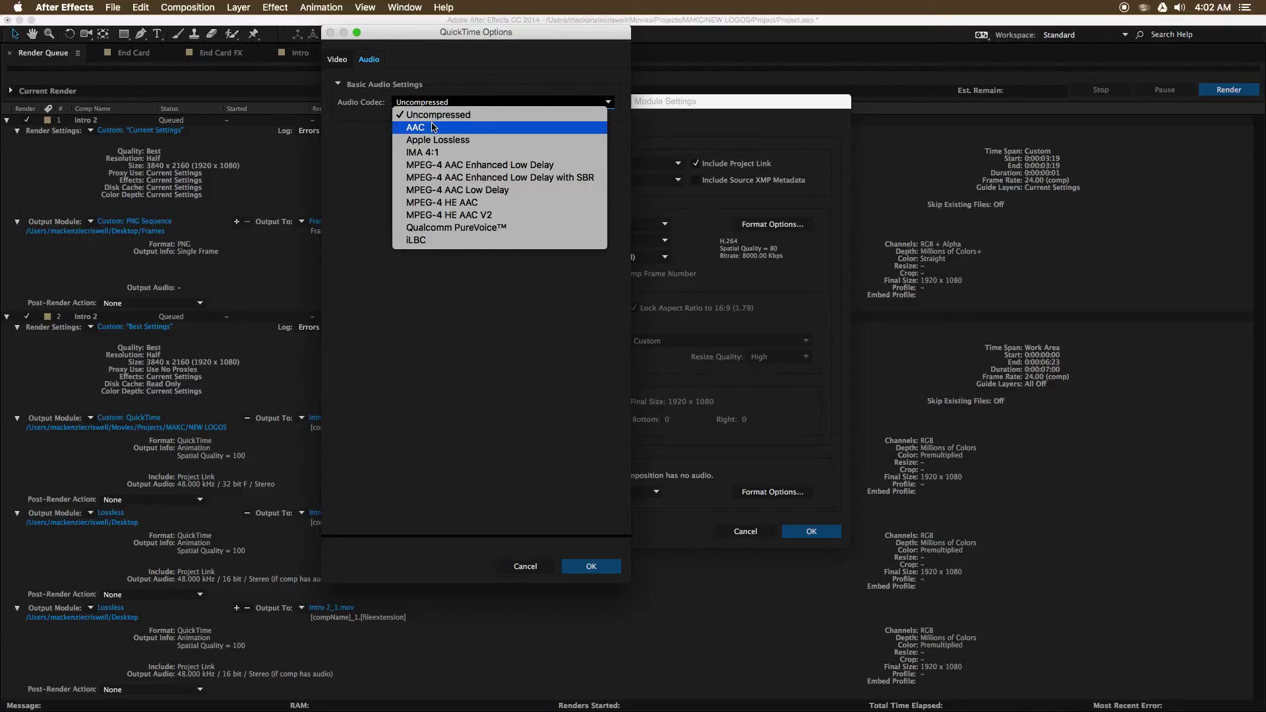
left_click(432, 128)
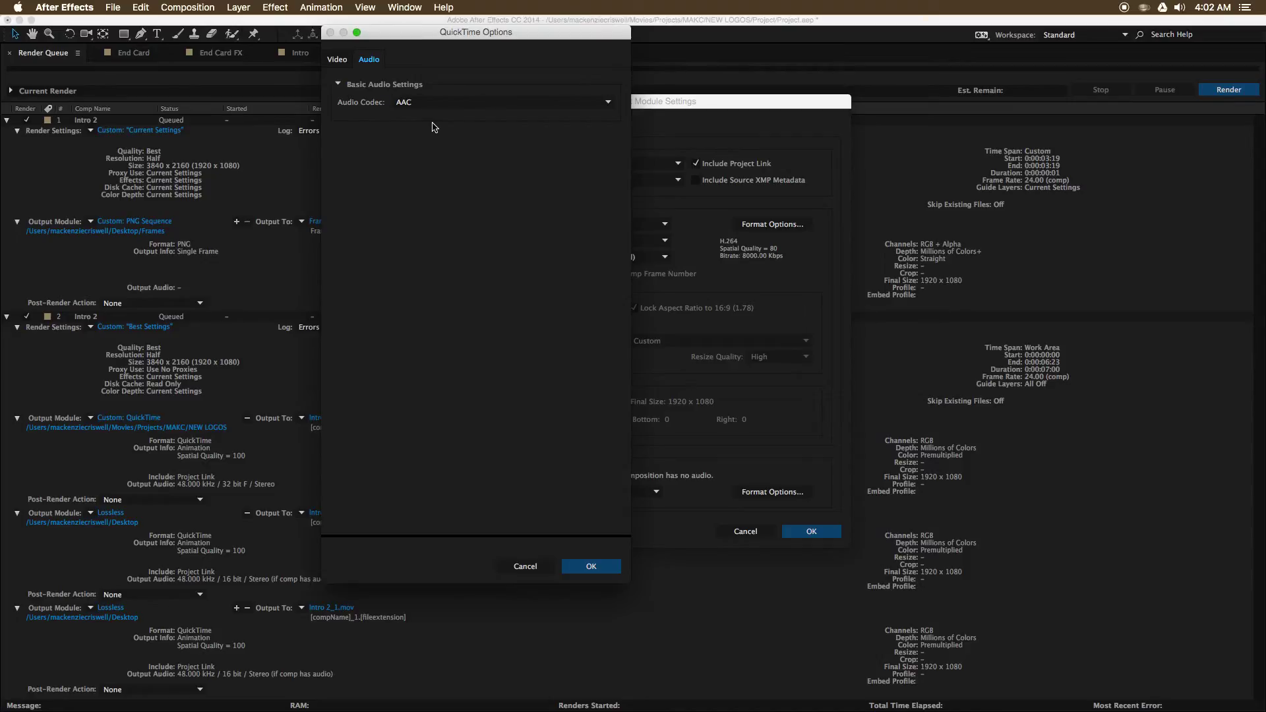
left_click(590, 568)
left_click(810, 533)
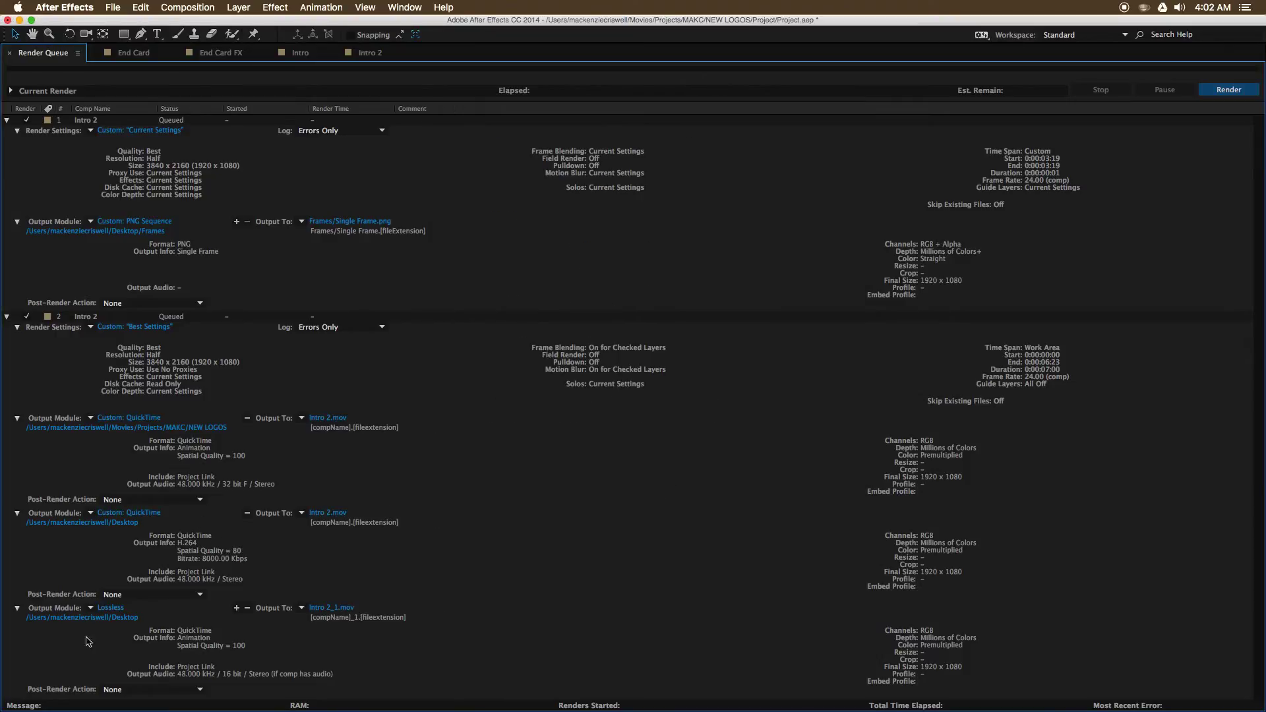
left_click(109, 619)
left_click(404, 363)
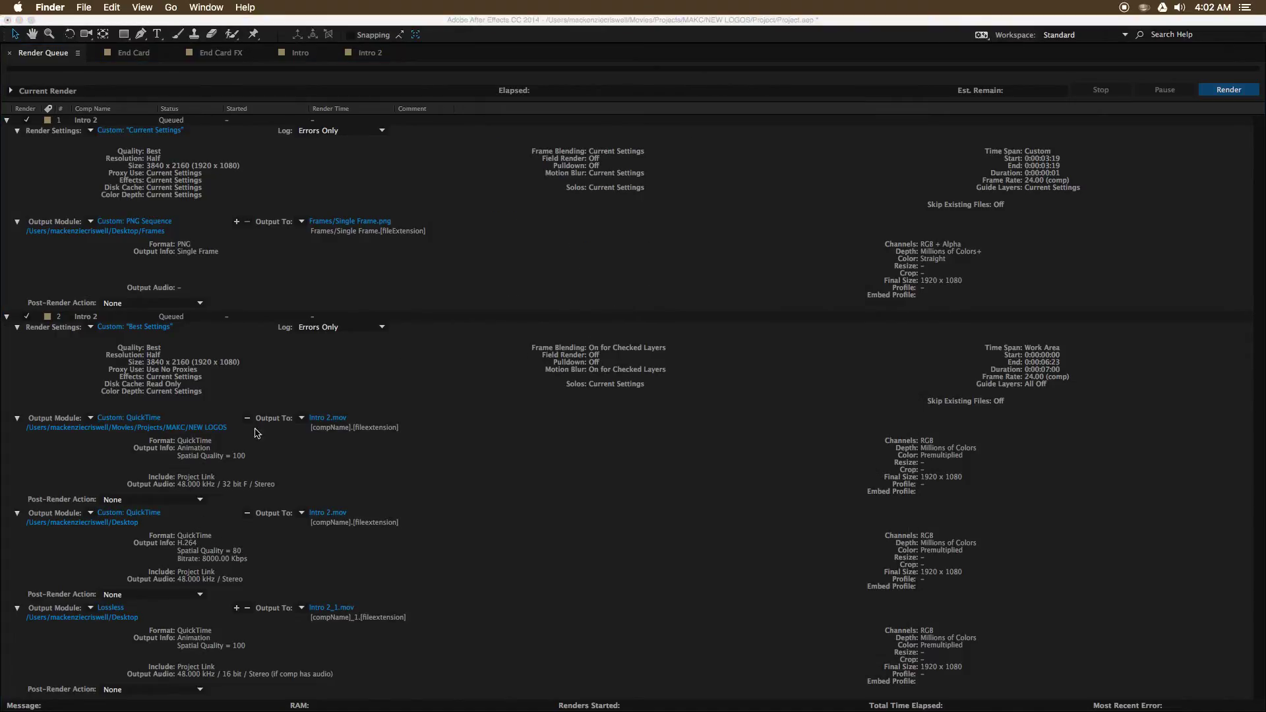
left_click(120, 616)
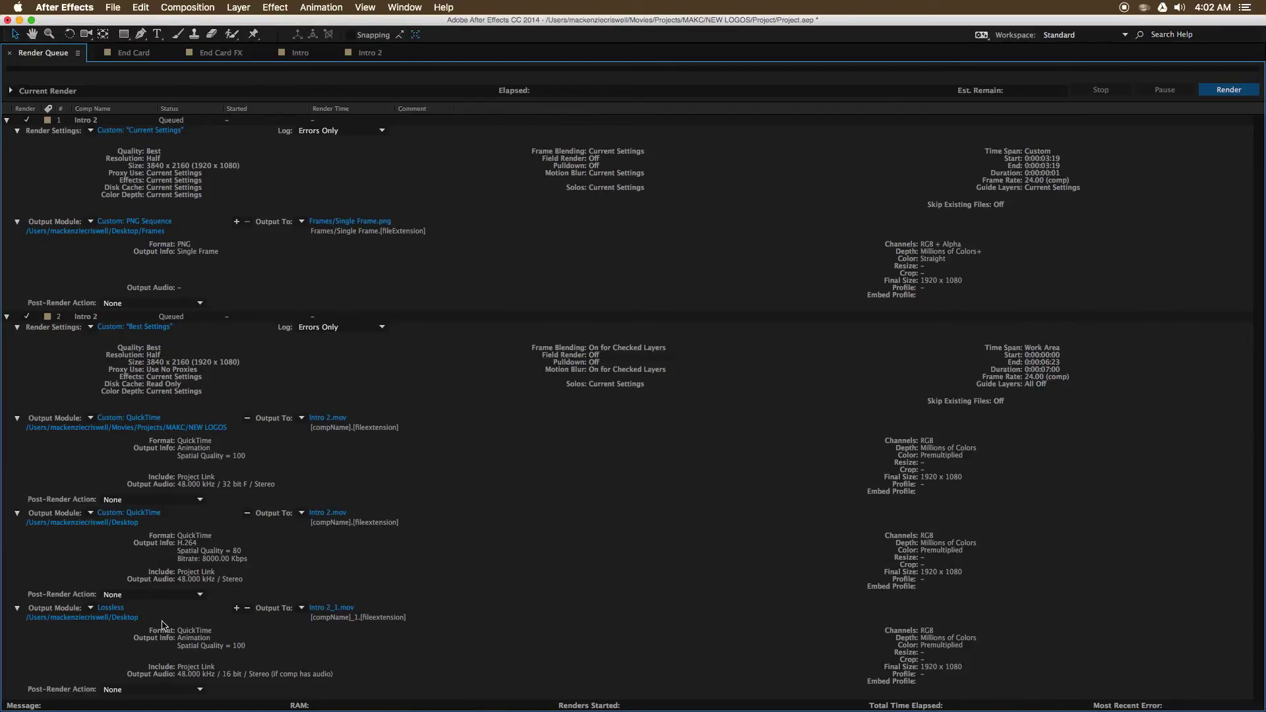
- Open the third output module's settings and set its QuickTime video codec to Apple ProRes 4444
left_click(116, 608)
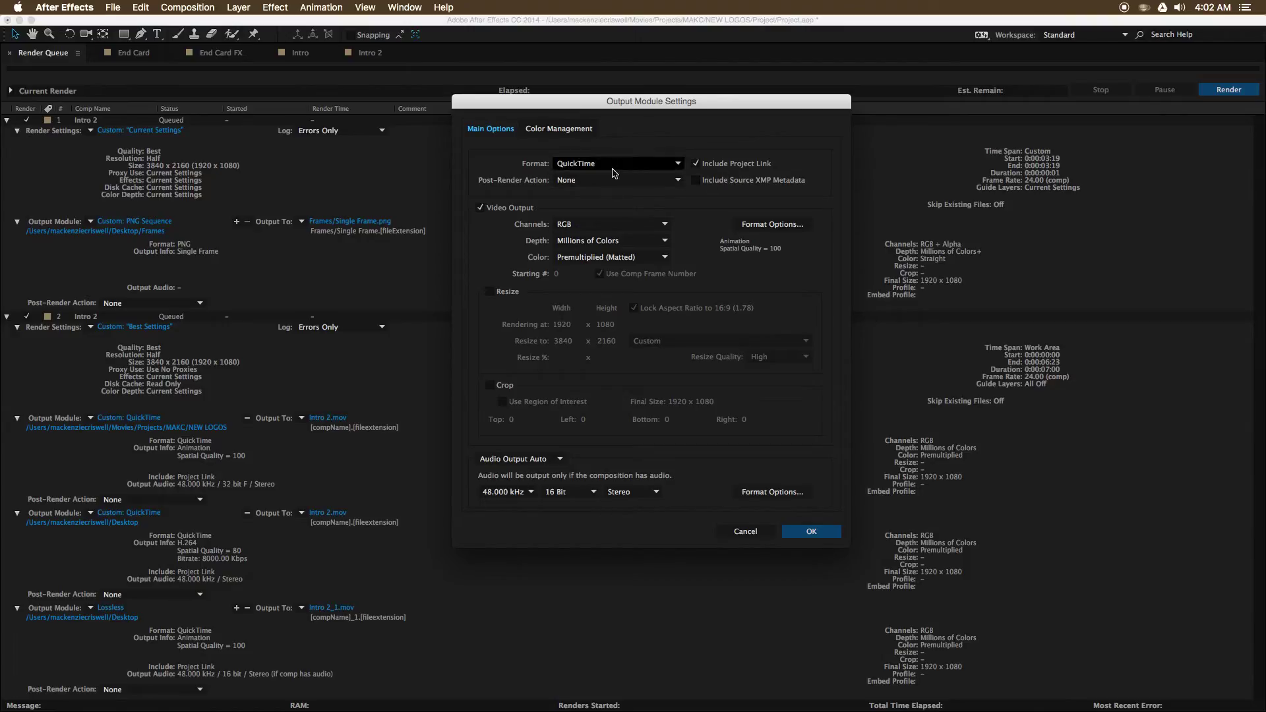
left_click(778, 226)
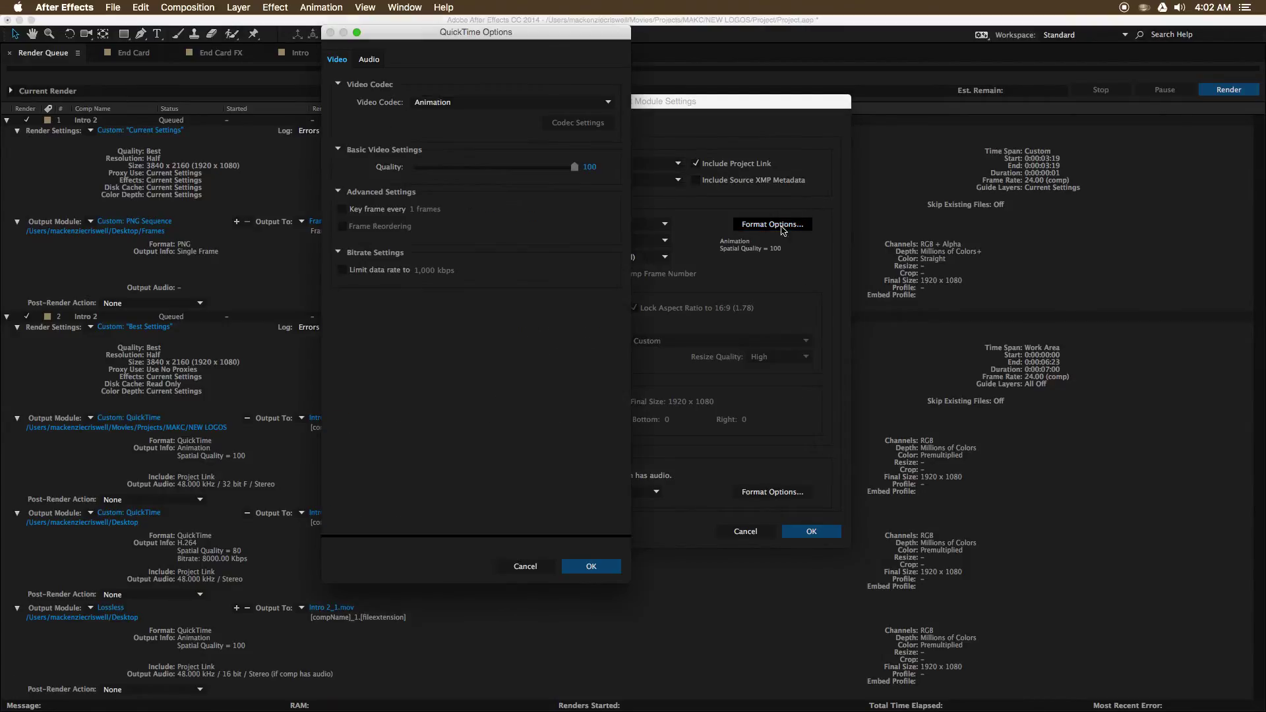
left_click(415, 104)
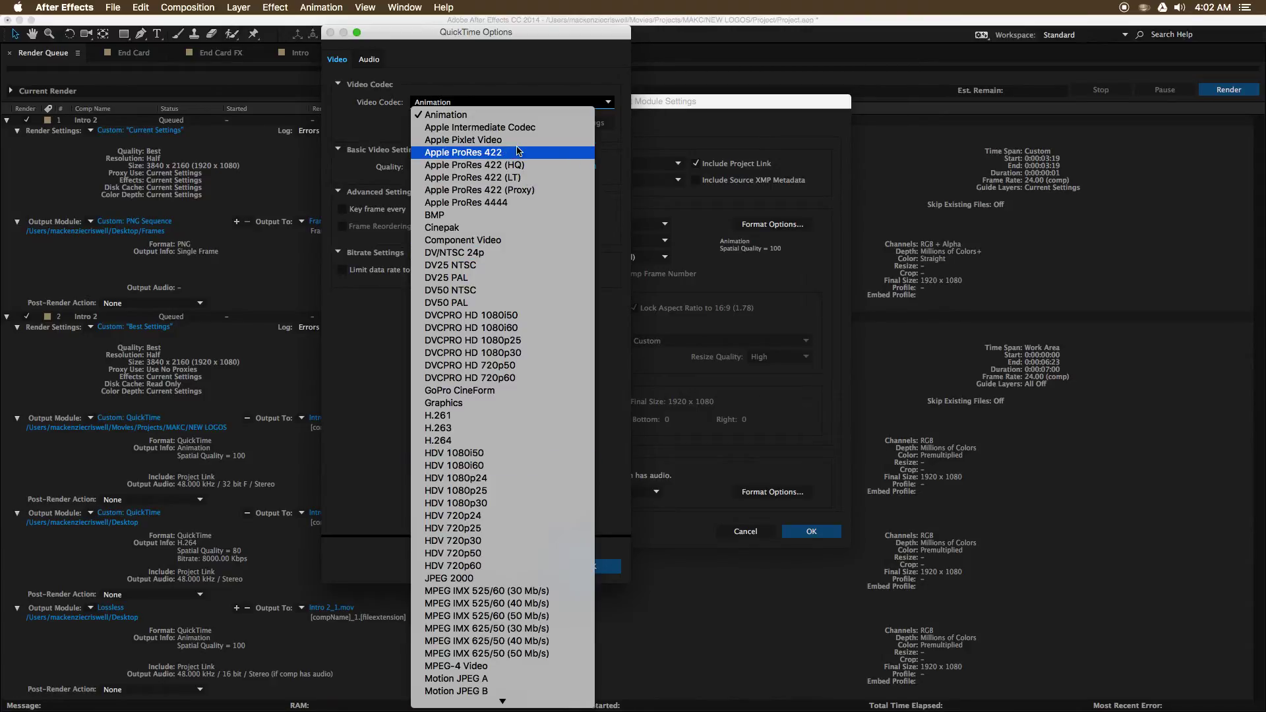
left_click(538, 202)
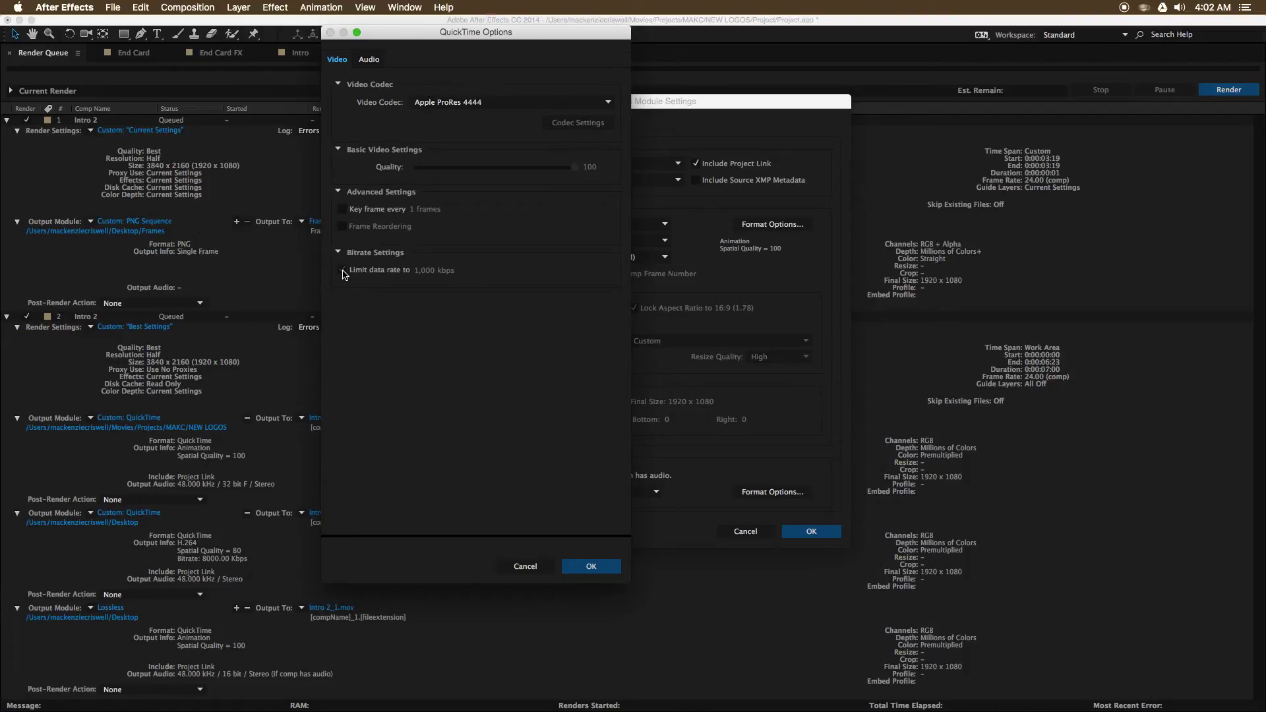
left_click(342, 270)
left_click(376, 212)
left_click(591, 565)
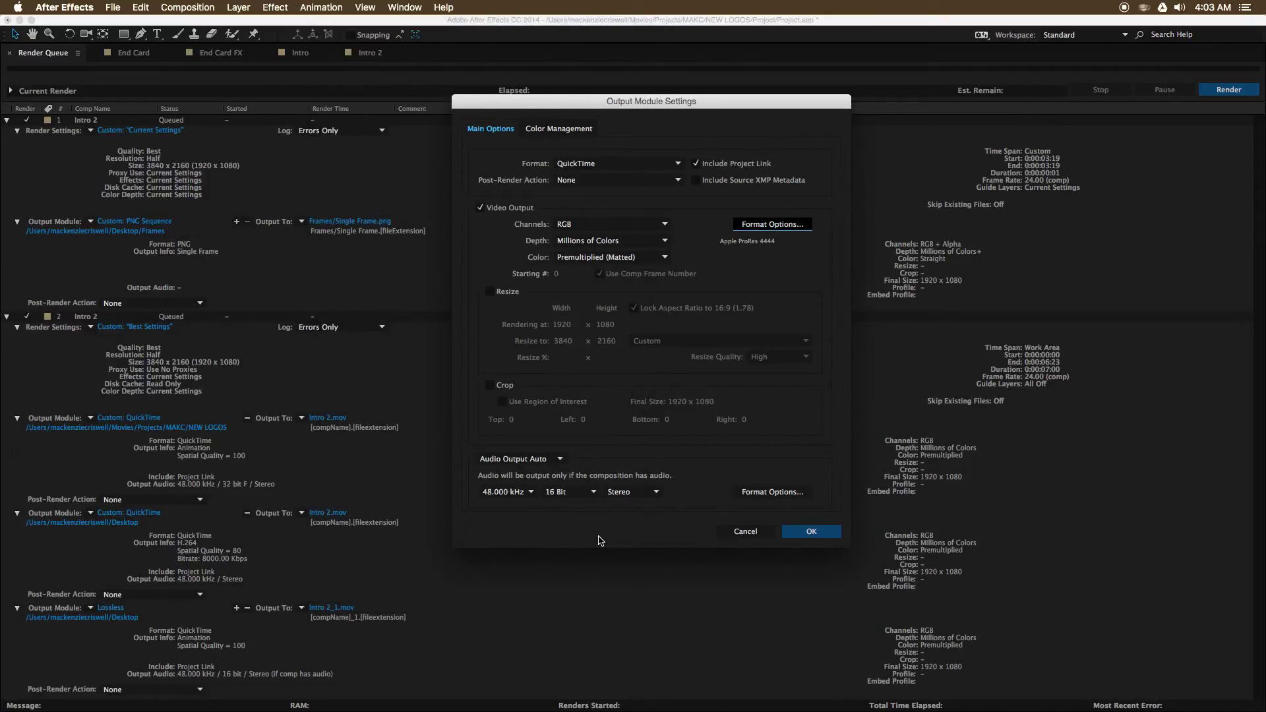
- Try RGB + Alpha as the ProRes 4444 module's channels, return to RGB, and check the audio output choices
left_click(654, 227)
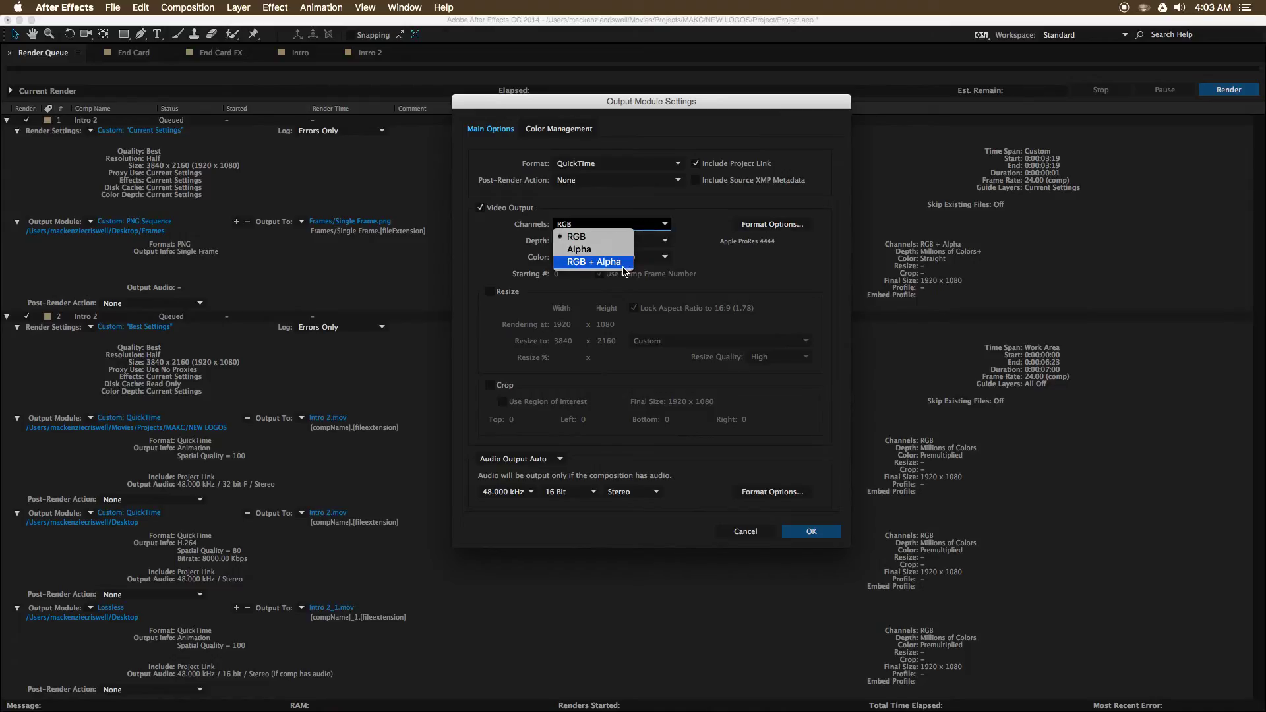
left_click(623, 261)
left_click(633, 224)
left_click(630, 236)
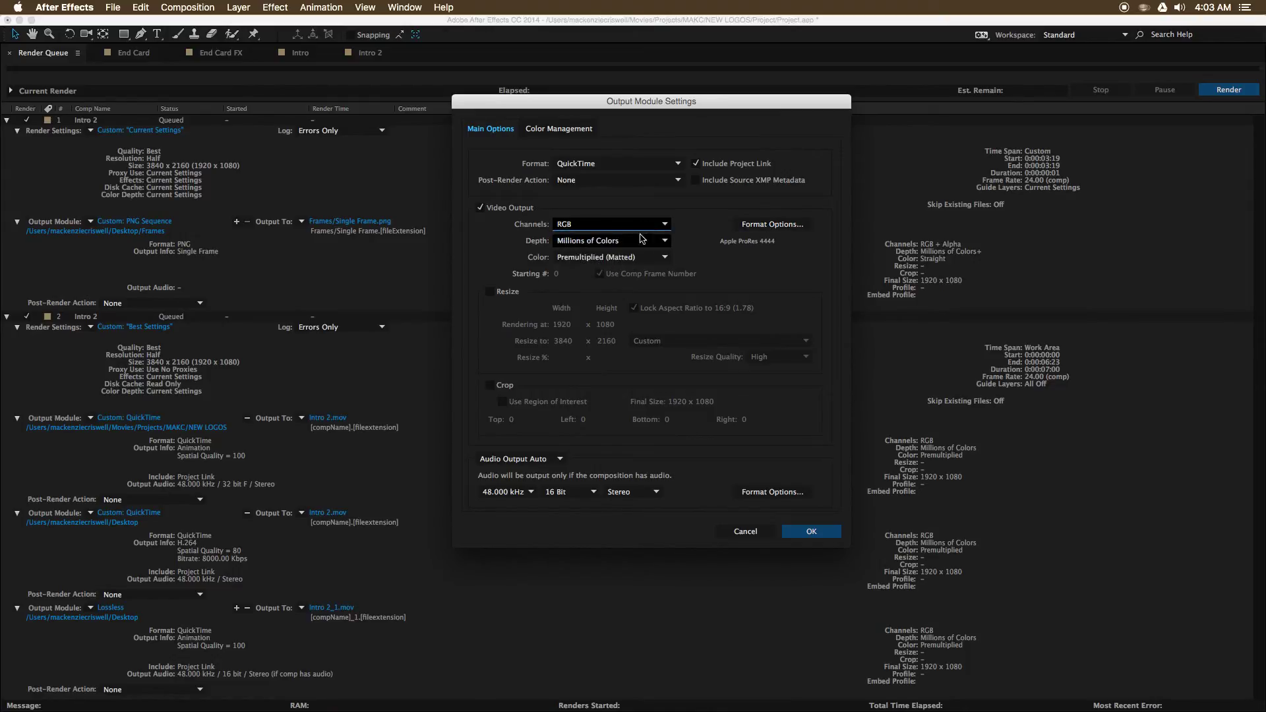
left_click(551, 455)
left_click(597, 478)
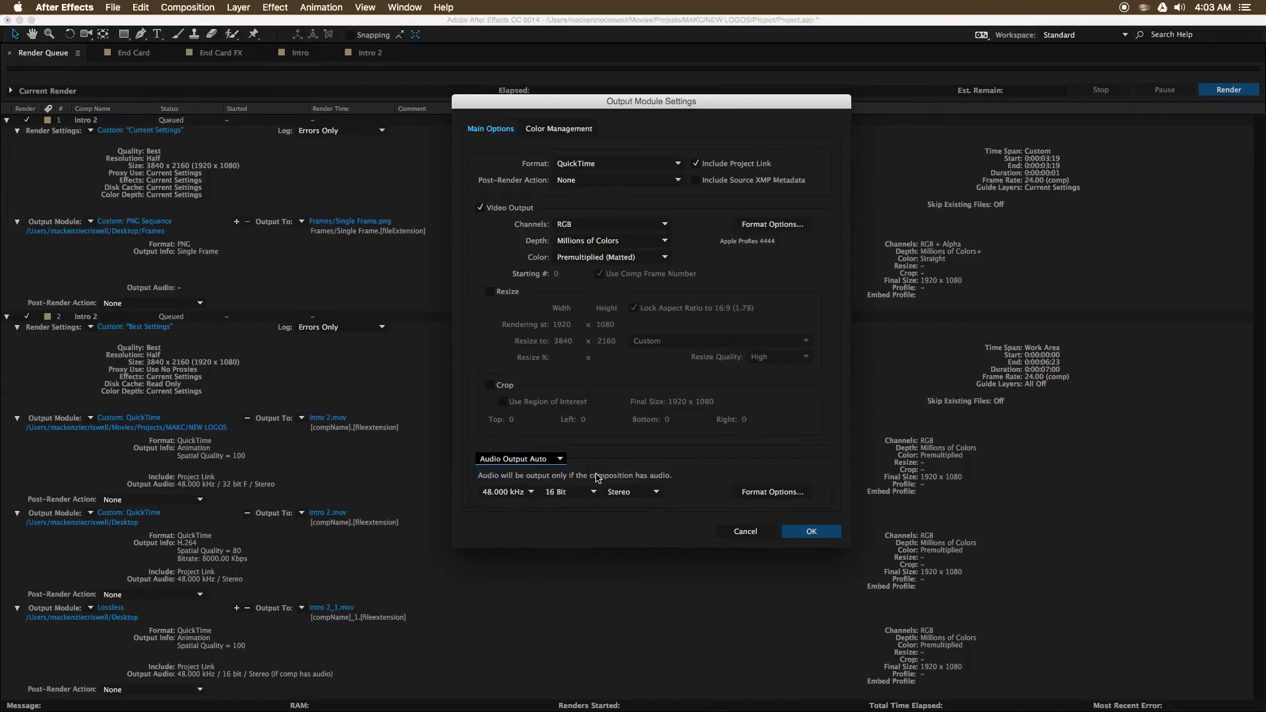
- Turn audio output on for the ProRes 4444 module and try Apple Lossless, AAC and Uncompressed as its audio codec
key("Up")
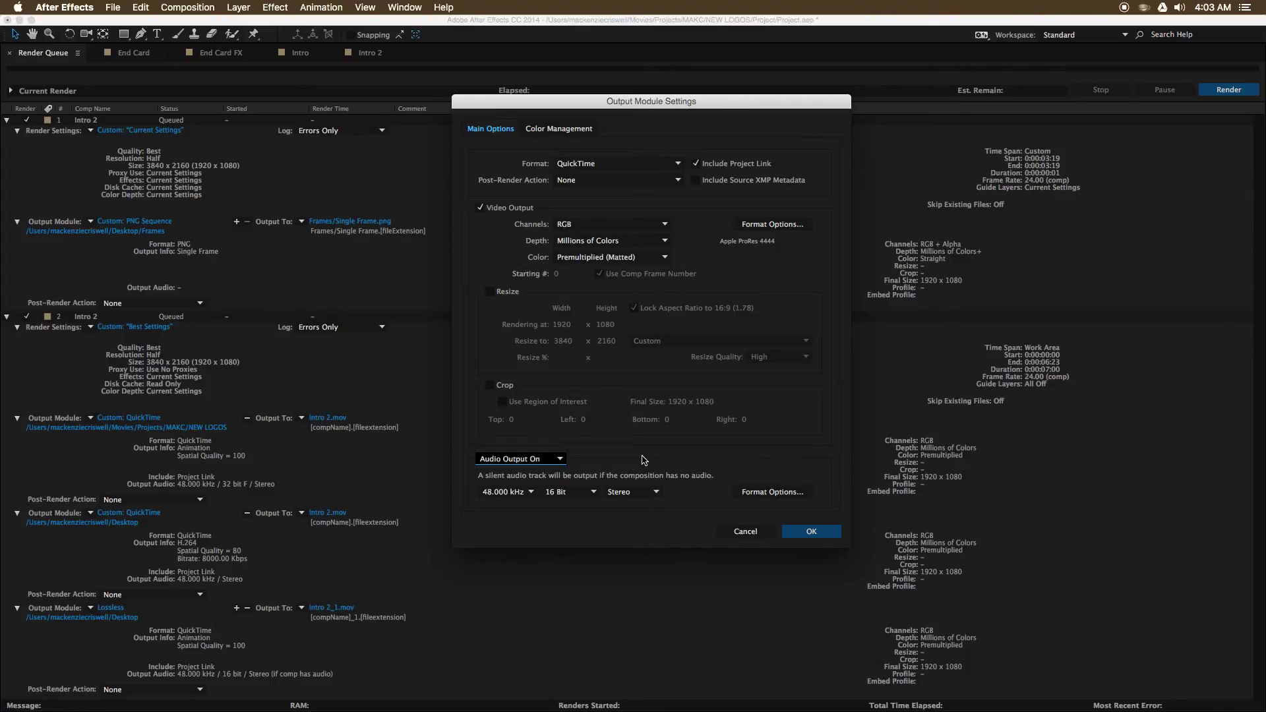
left_click(772, 492)
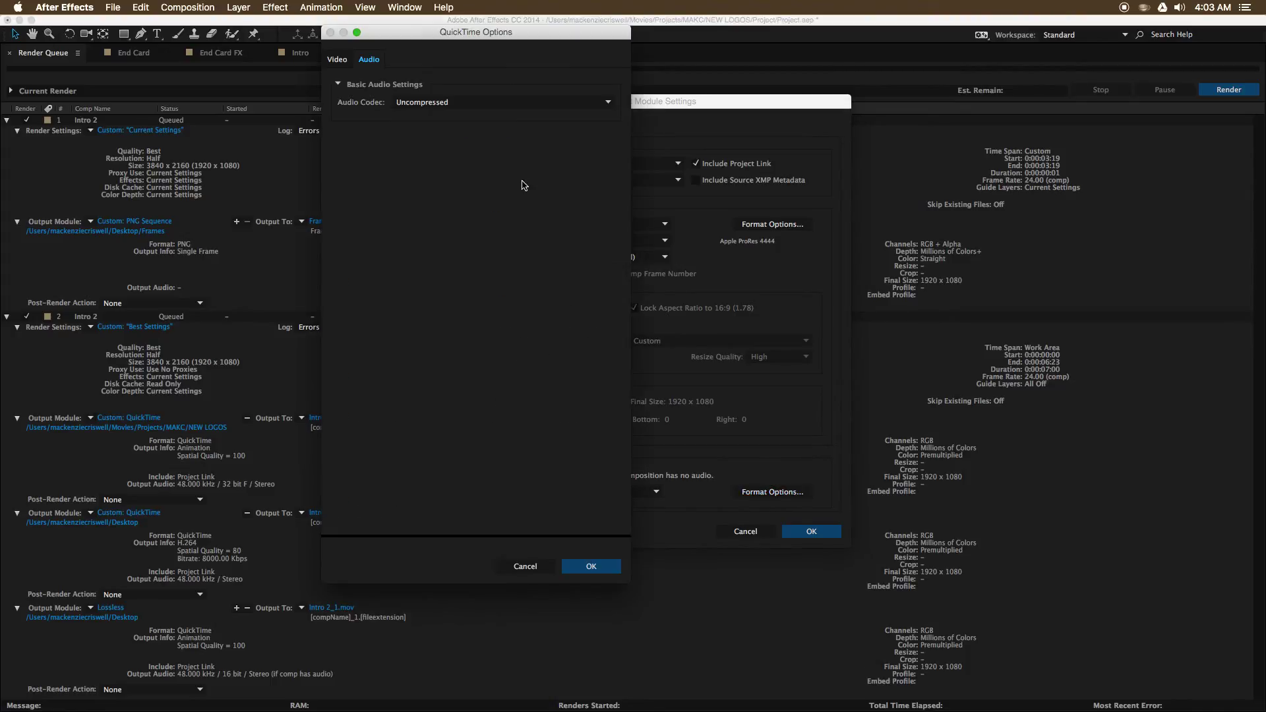
left_click(501, 102)
left_click(496, 139)
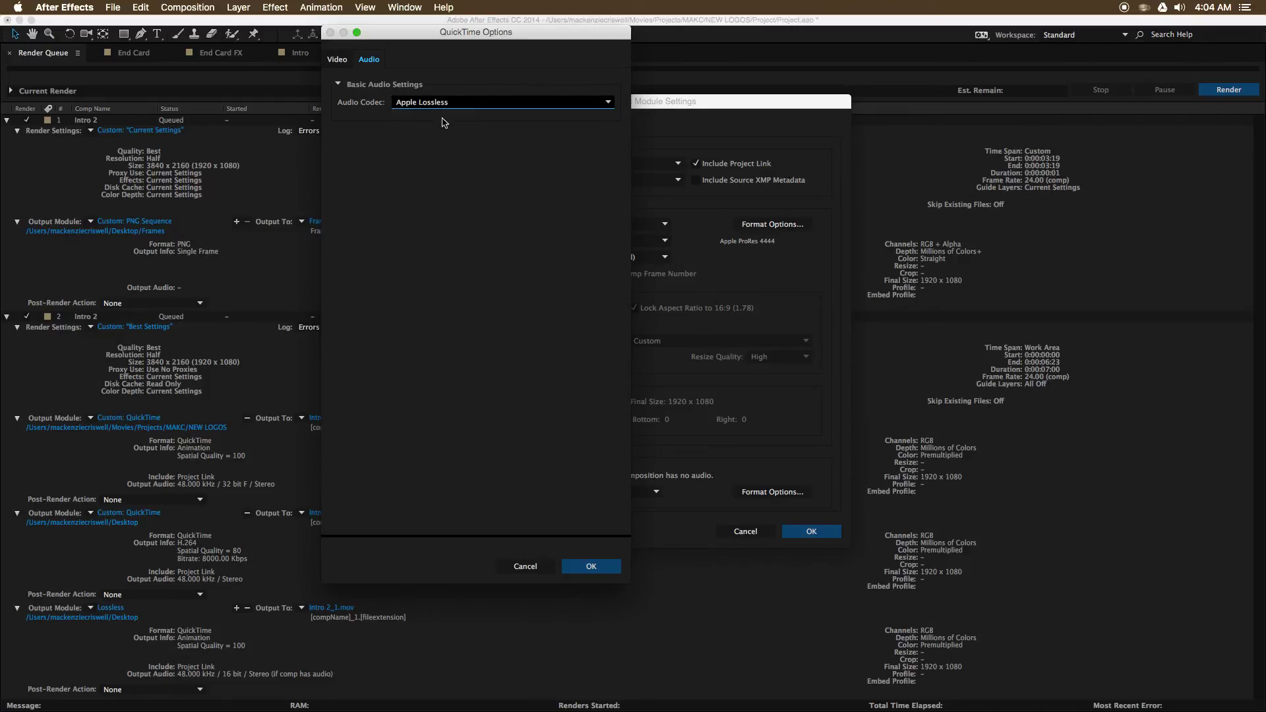
left_click(444, 102)
left_click(433, 135)
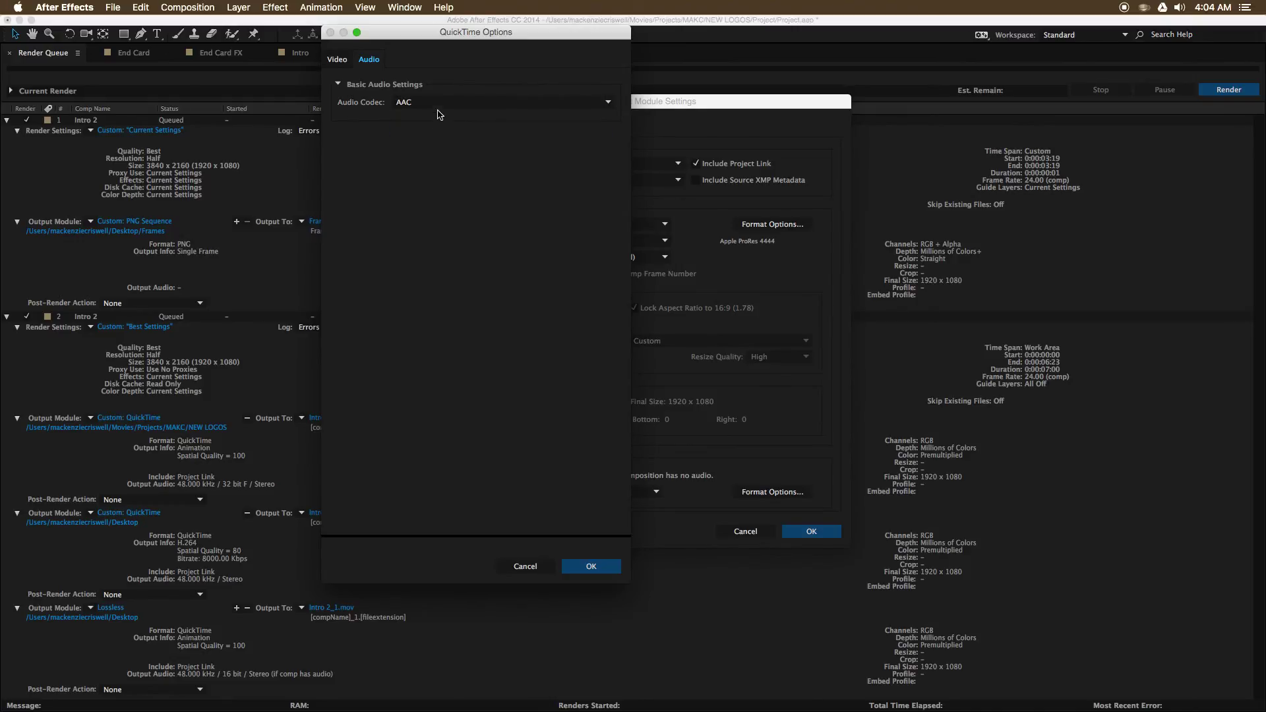
scroll(438, 105, "up", 1)
left_click(447, 104)
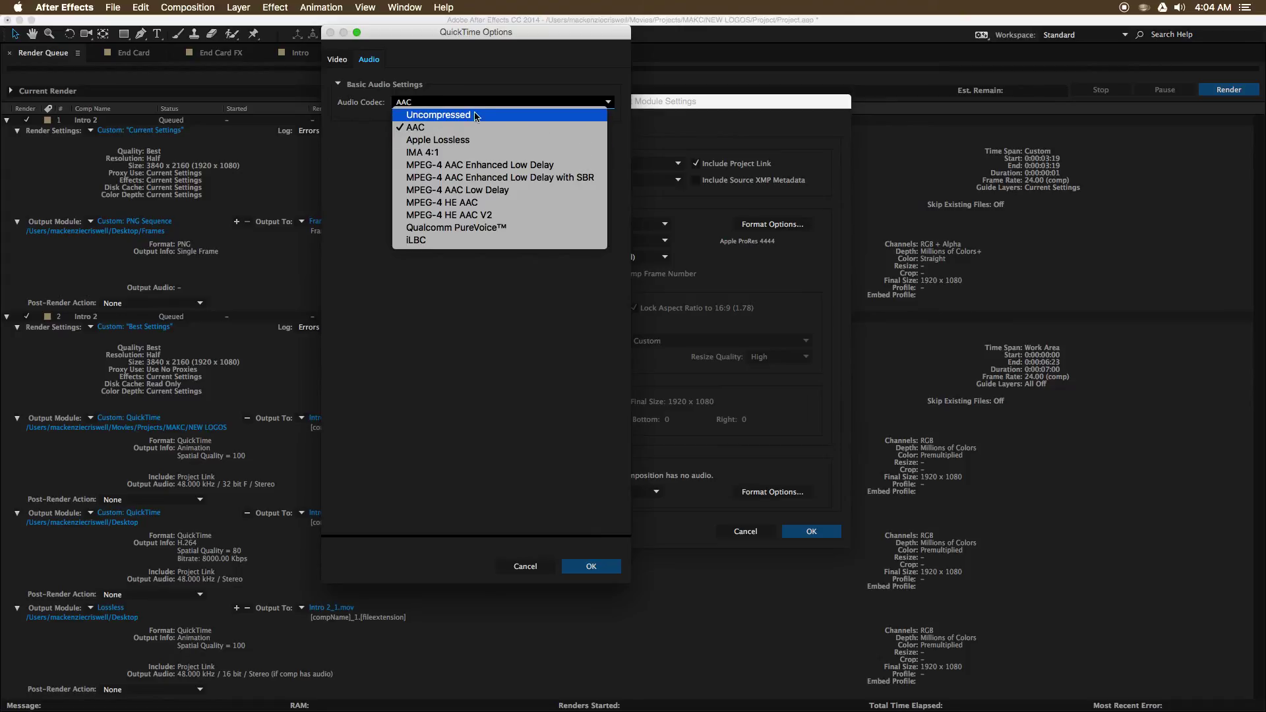
left_click(465, 115)
- Set the ProRes 4444 module's audio codec to Apple Lossless, accept the QuickTime options and module settings, and save the project
left_click(455, 104)
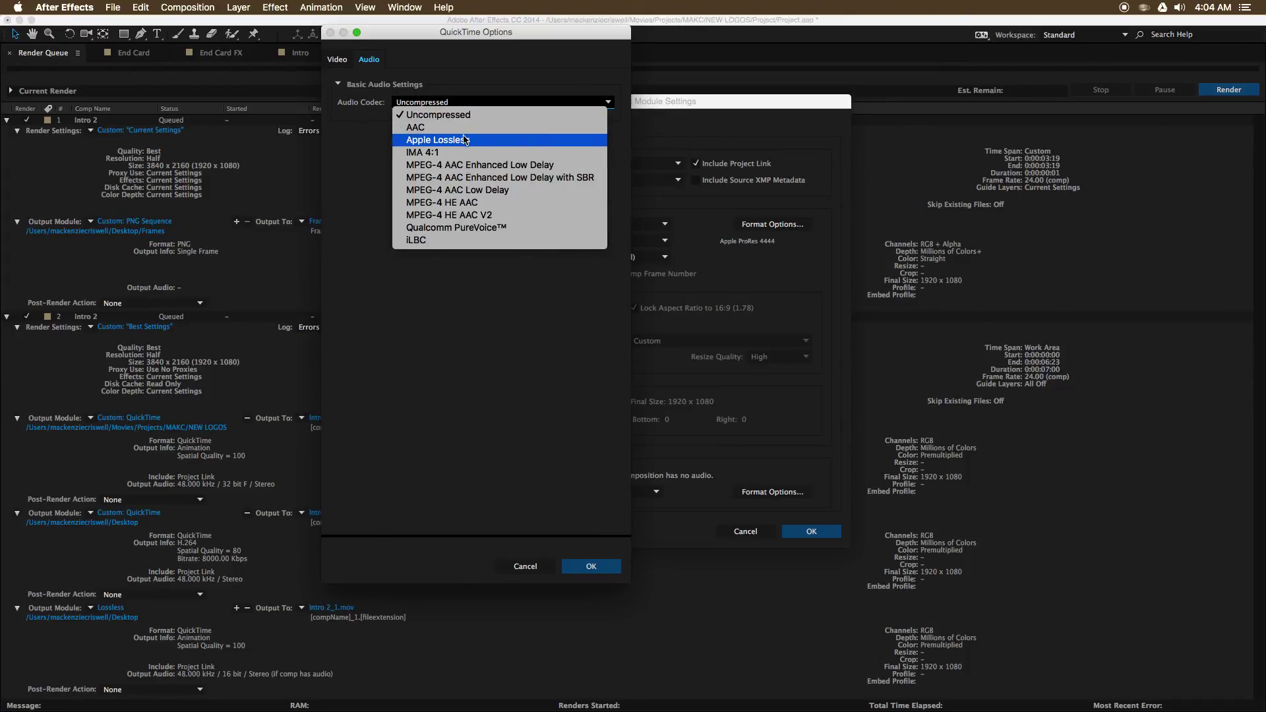
left_click(465, 141)
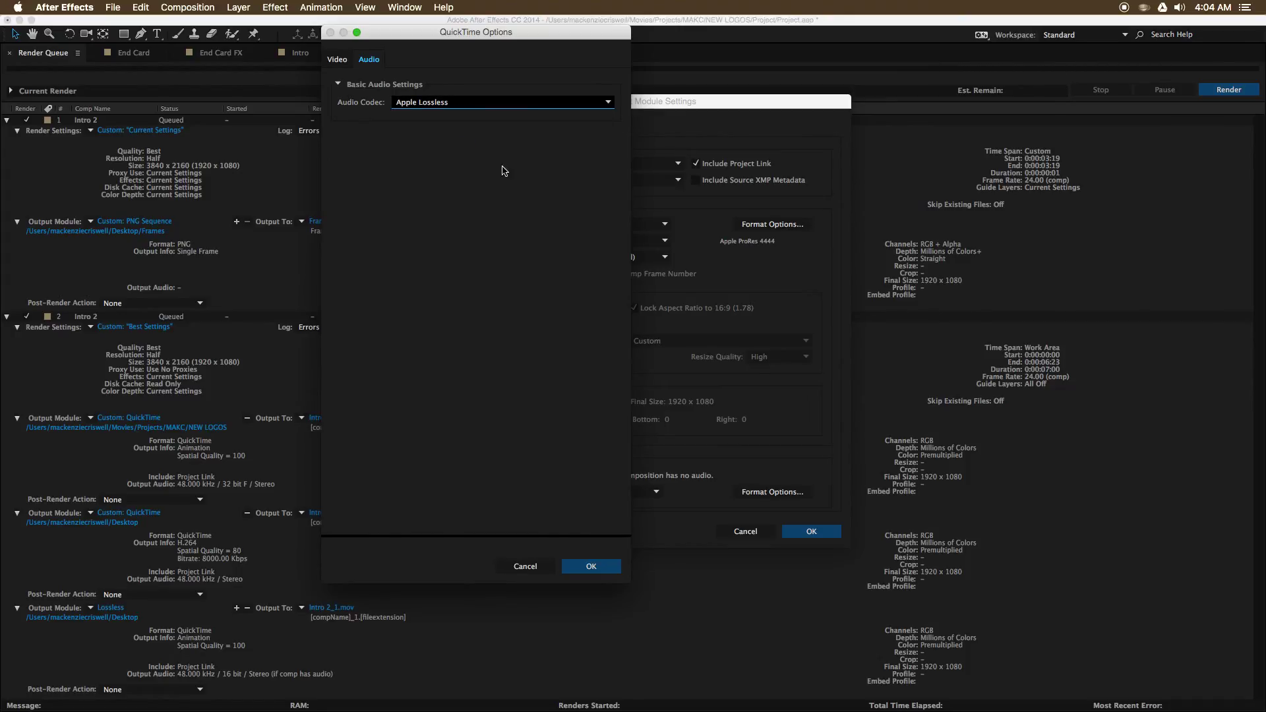
left_click(600, 568)
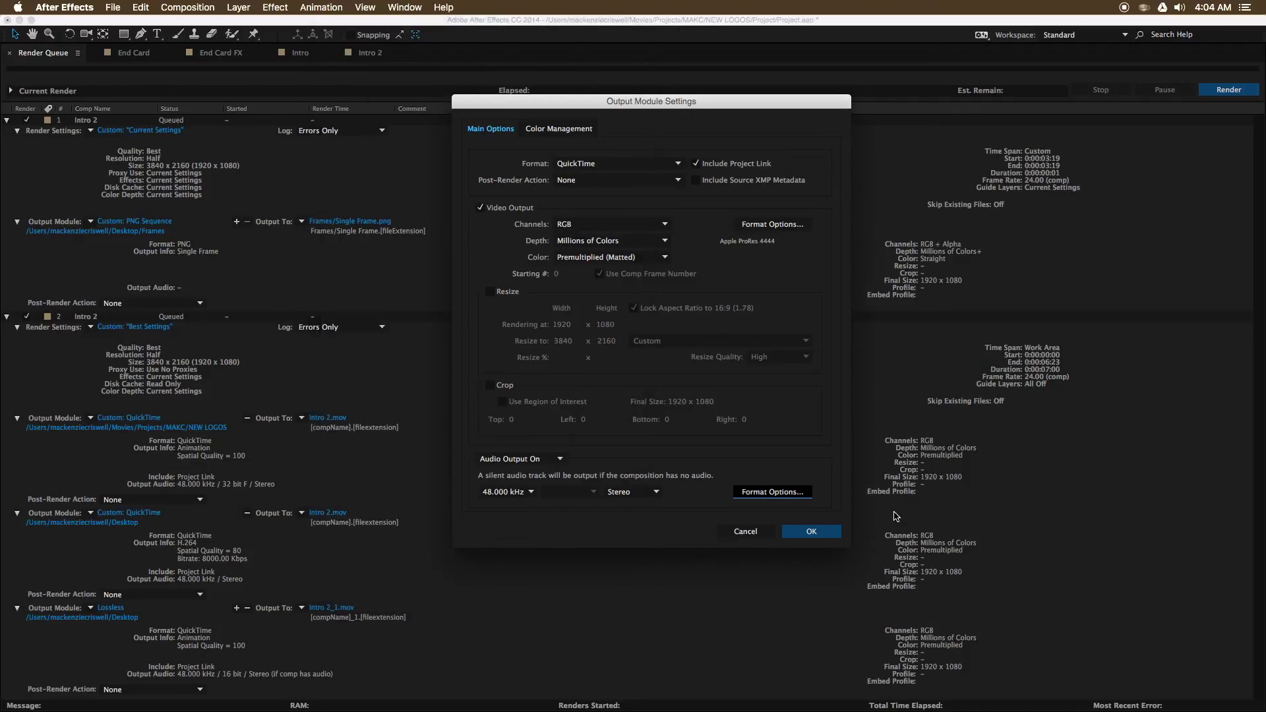
left_click(826, 533)
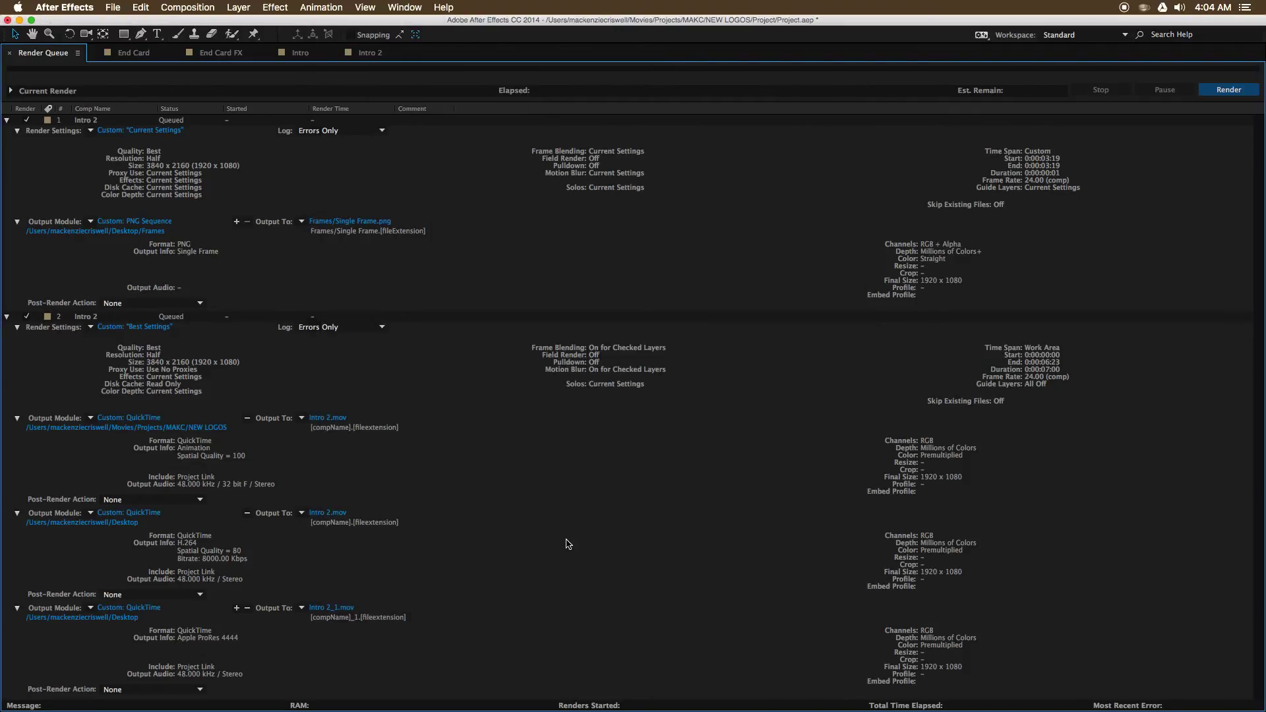
key("super+s")
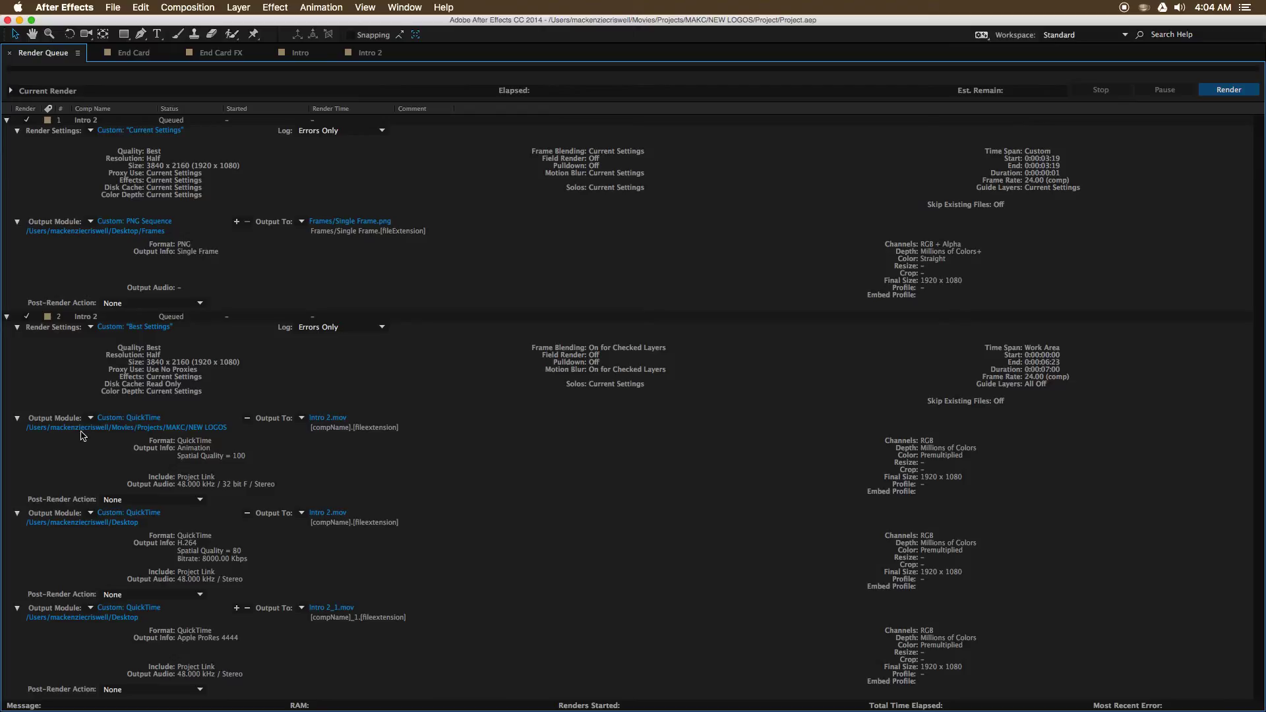
- Open the Animation output's NEW LOGOS destination folder in Finder, close its window, and return to After Effects
left_click(55, 428)
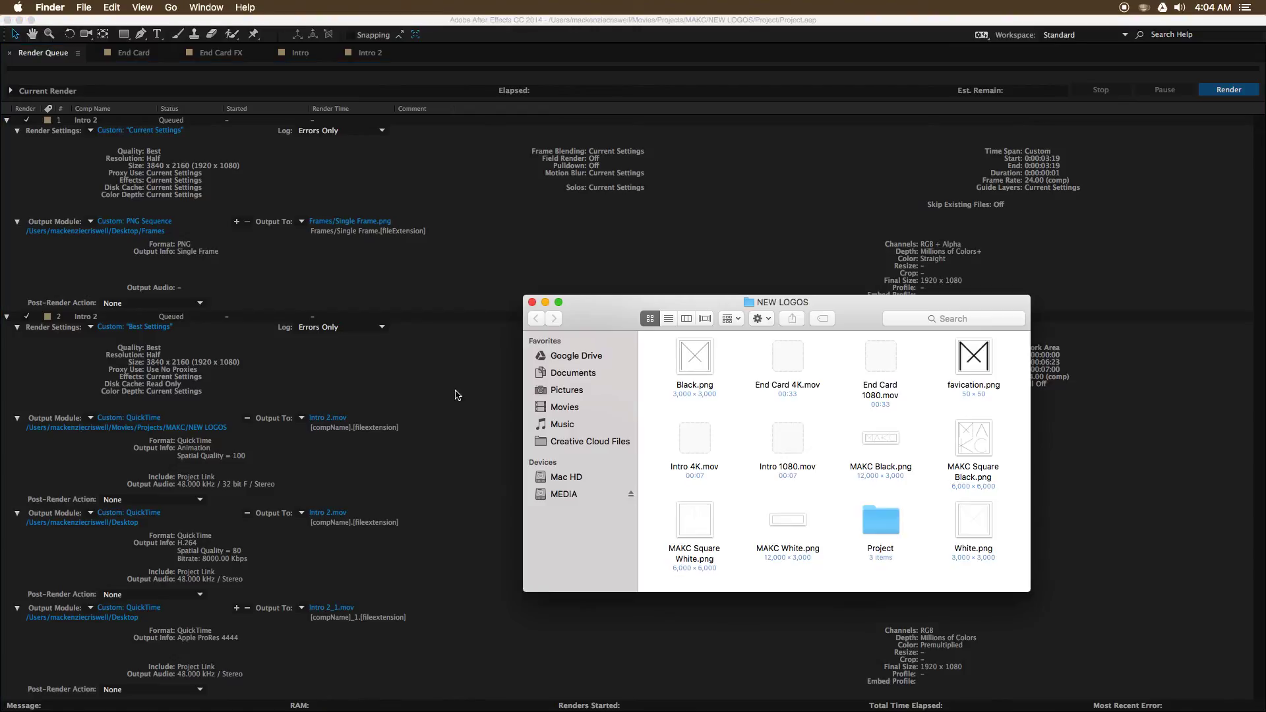
left_click_drag(866, 306, 896, 203)
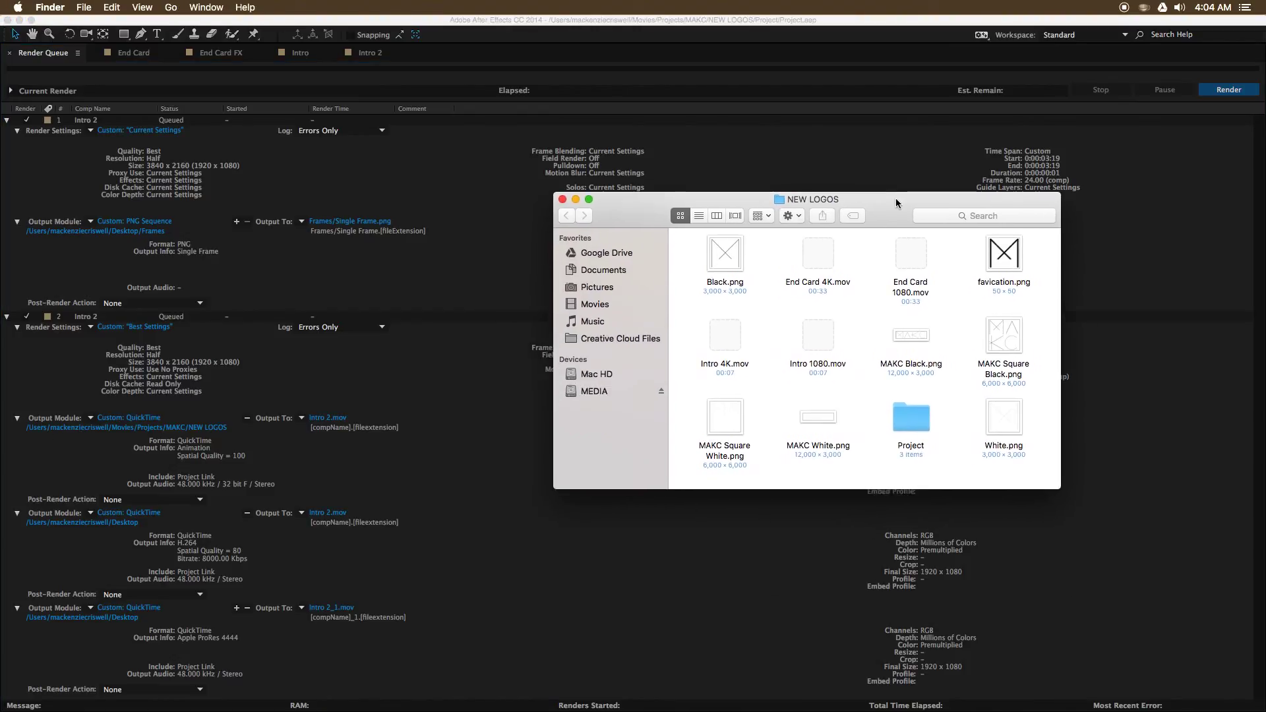
left_click(562, 199)
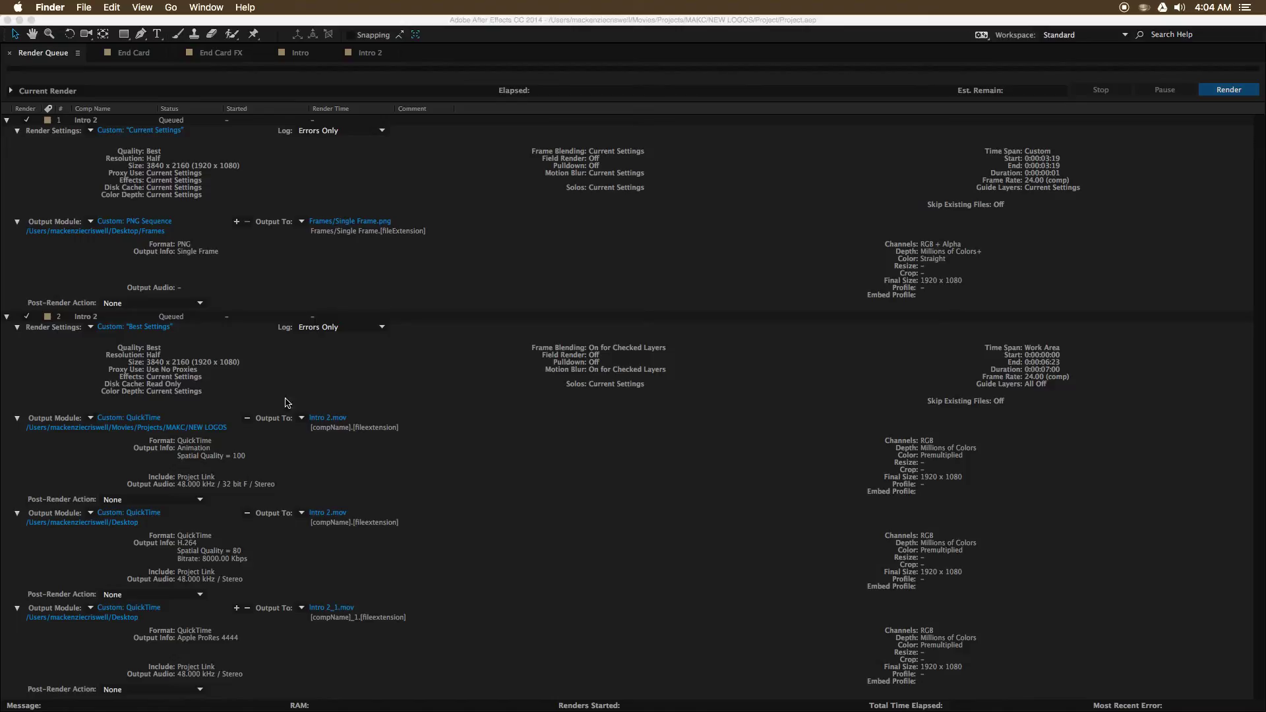
left_click(8, 320)
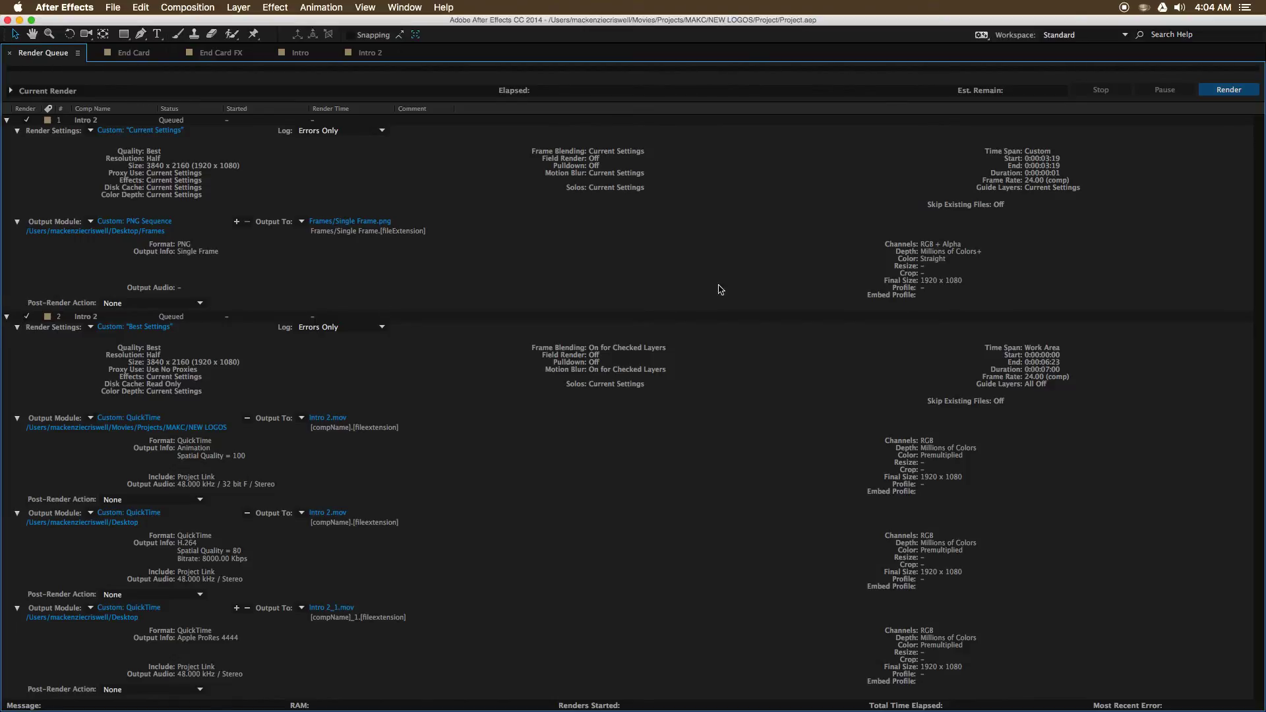
- Start rendering the queue, then pause and stop it during the second Intro 2 item
left_click(1229, 91)
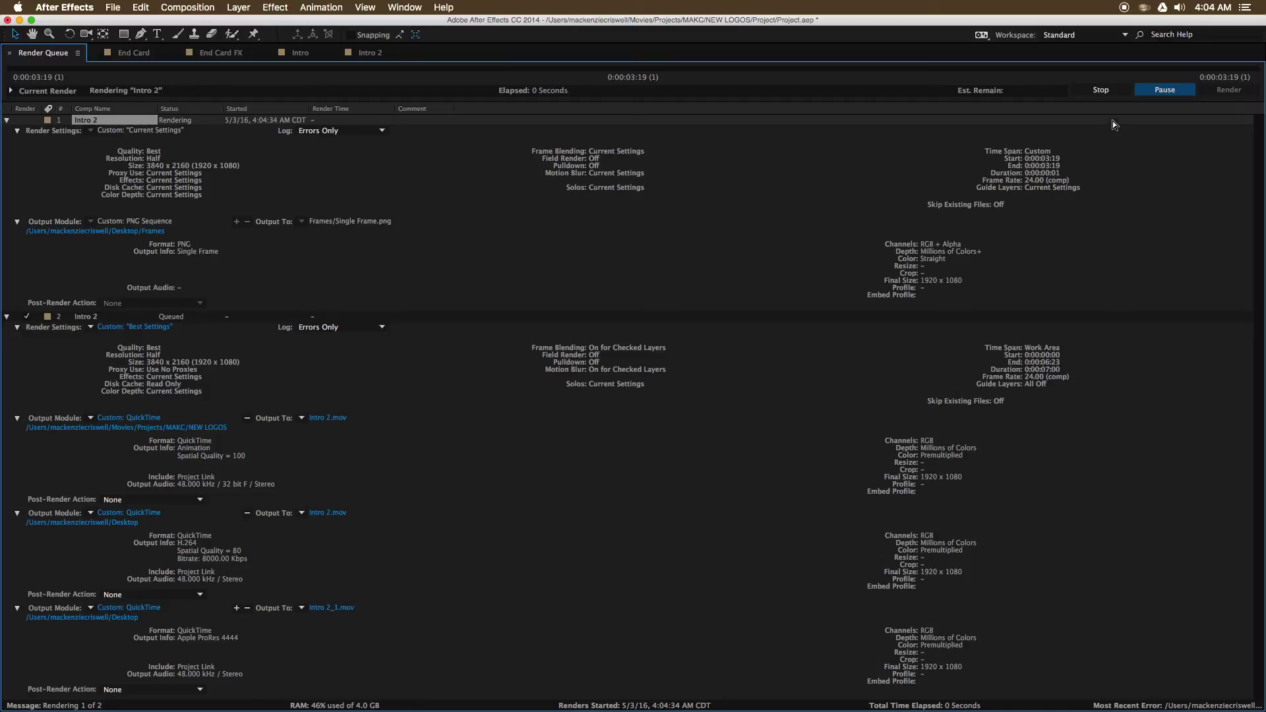
left_click(1151, 92)
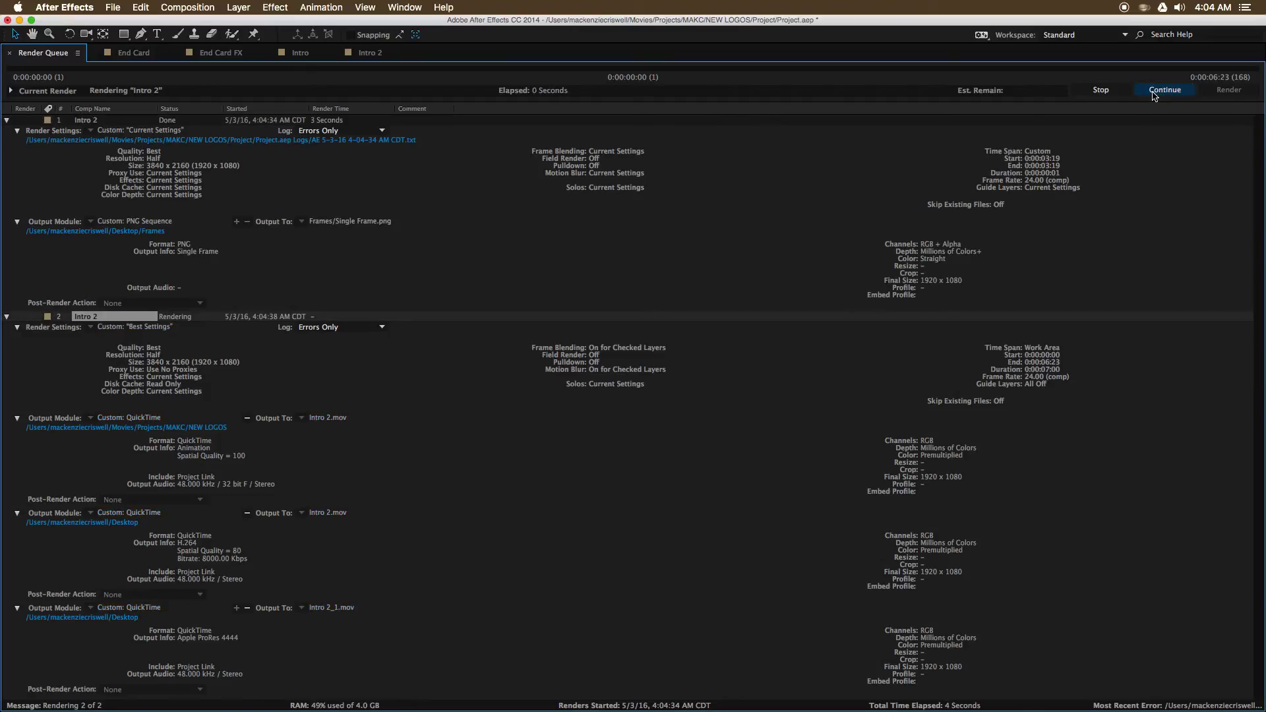
left_click(1099, 91)
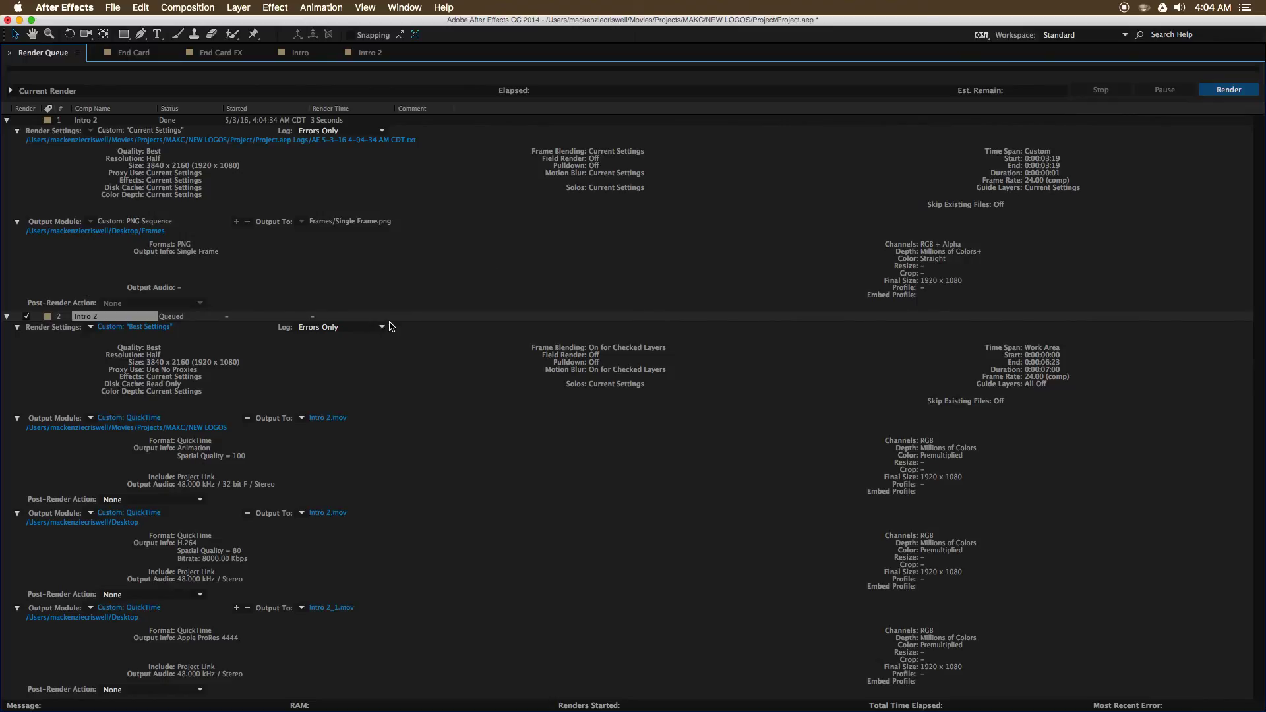
- Delete all items from the render queue
key("super+a")
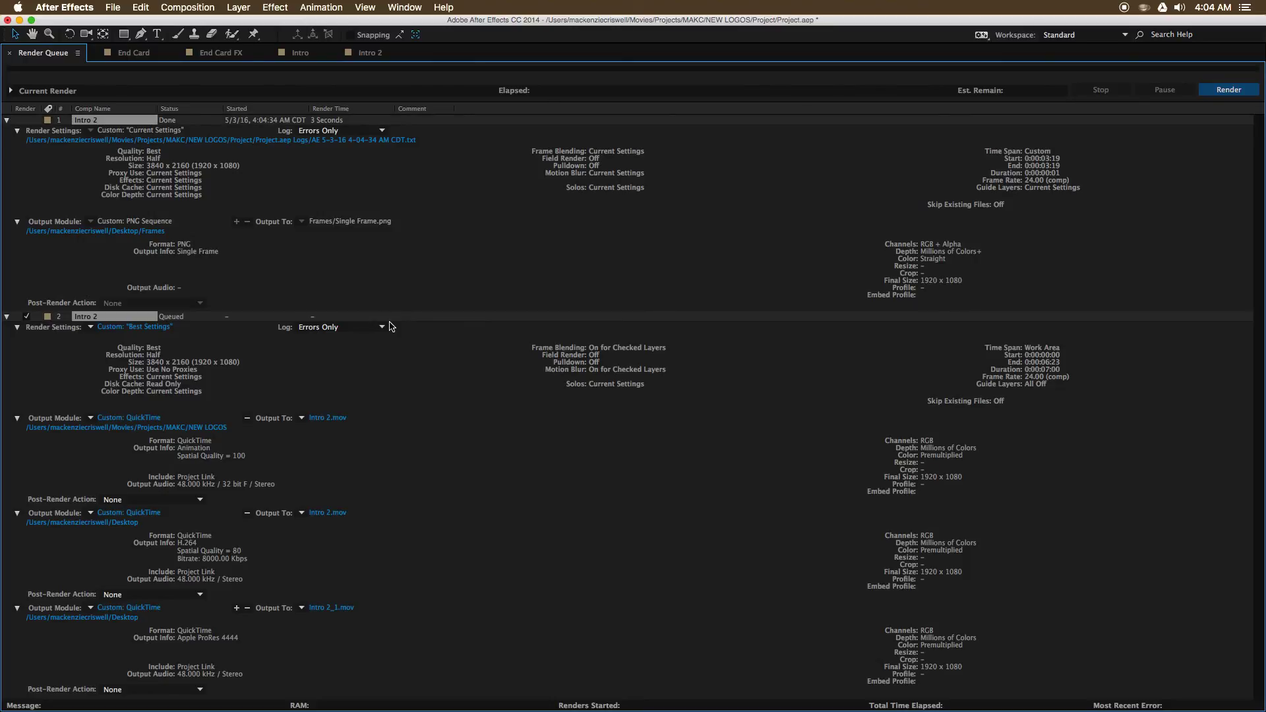
key("Delete")
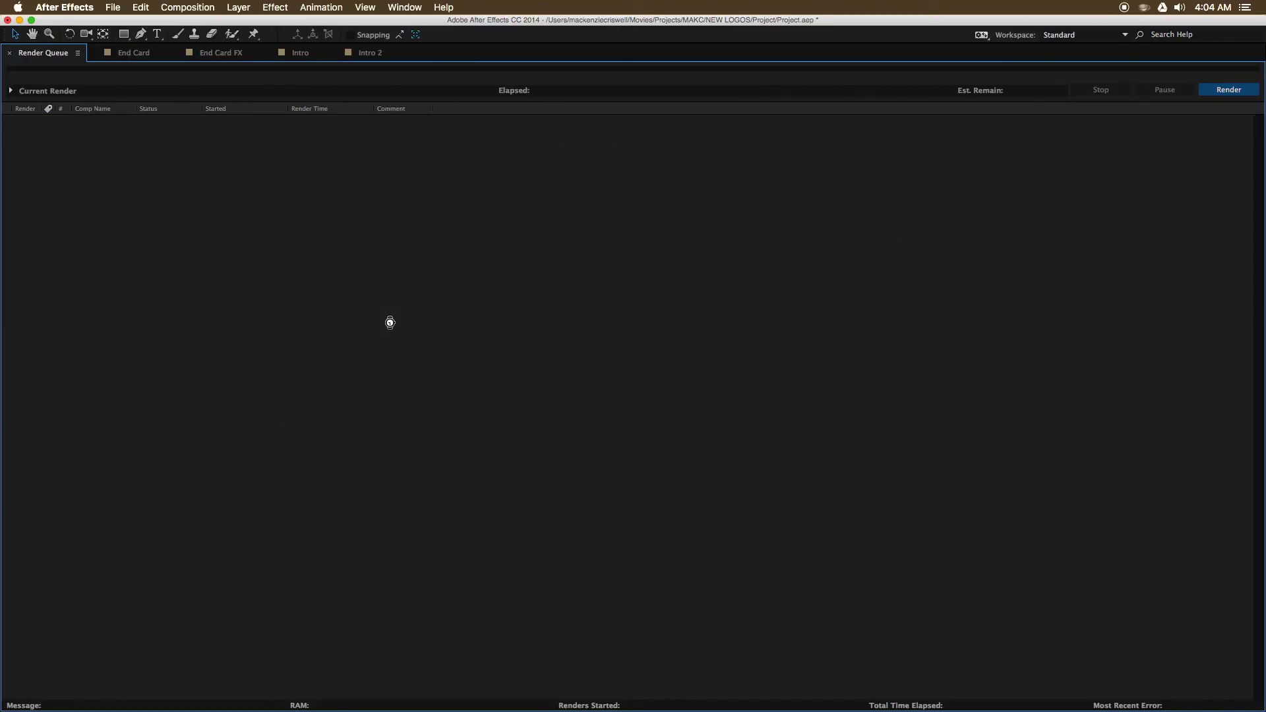
- Restore the full workspace from the maximized panel and close the Intro 2 composition's timeline
key("grave")
left_click(364, 469)
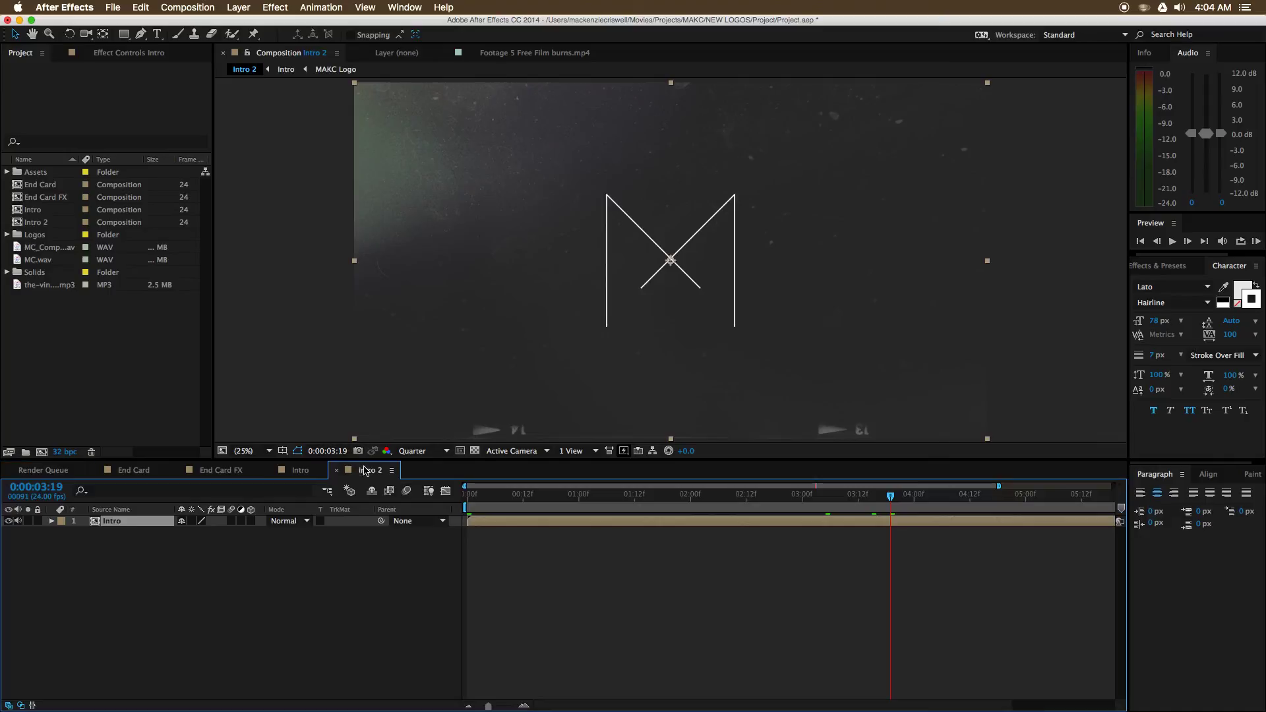
left_click(337, 469)
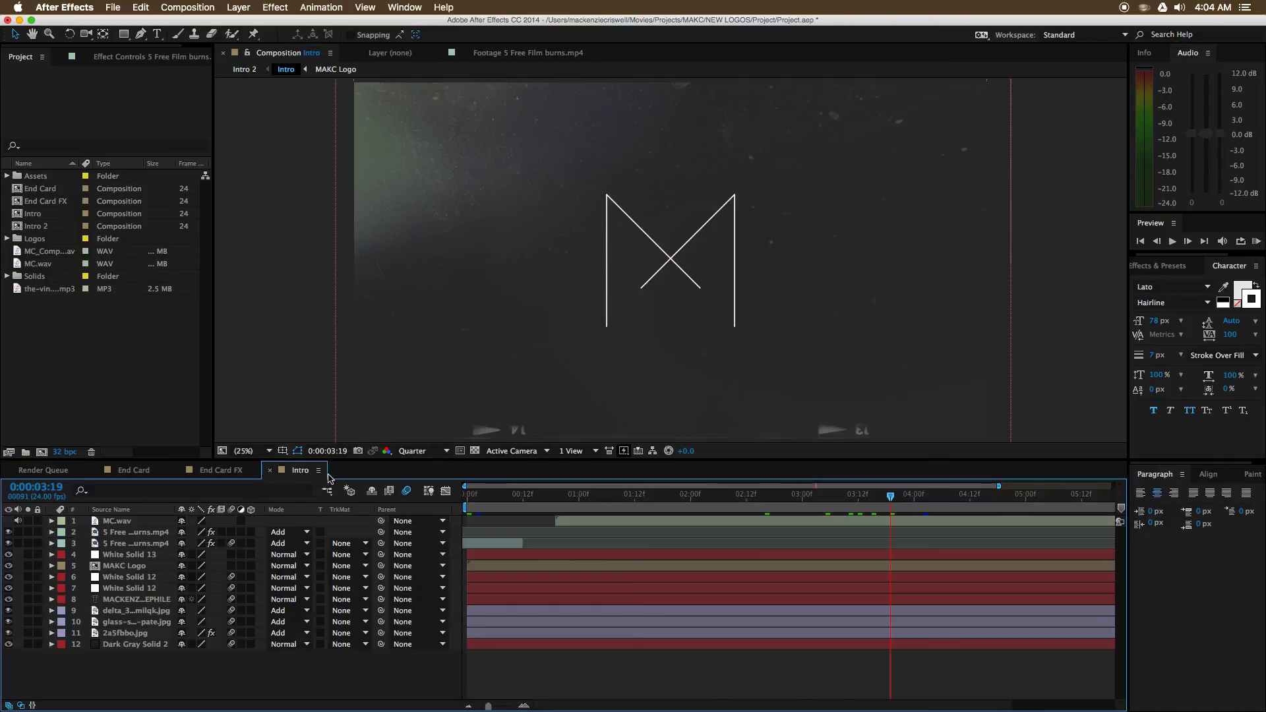